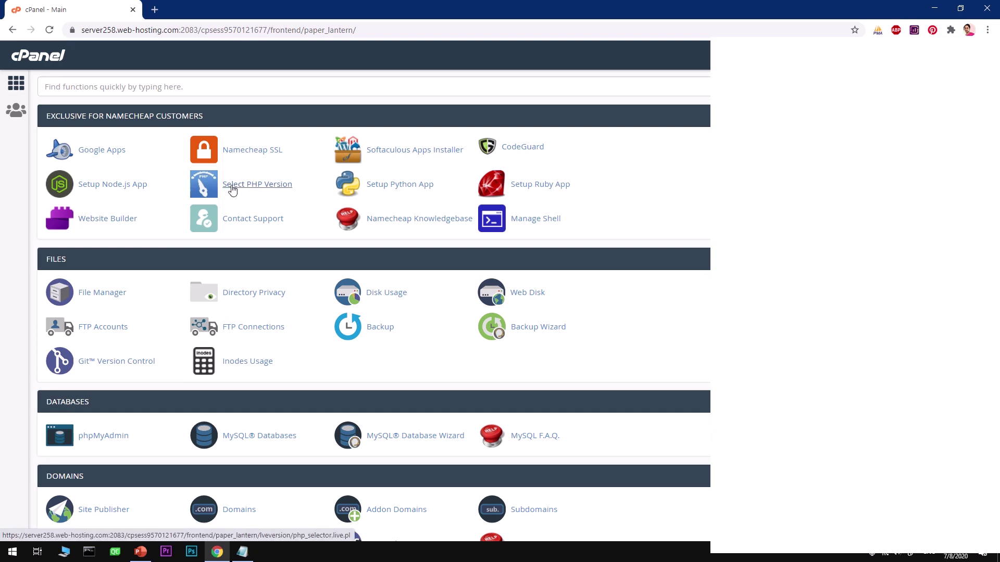
Step: Open Select PHP Version and review the PHP 7.3 extensions, such as pdo_mysql and mysqlnd
click(267, 185)
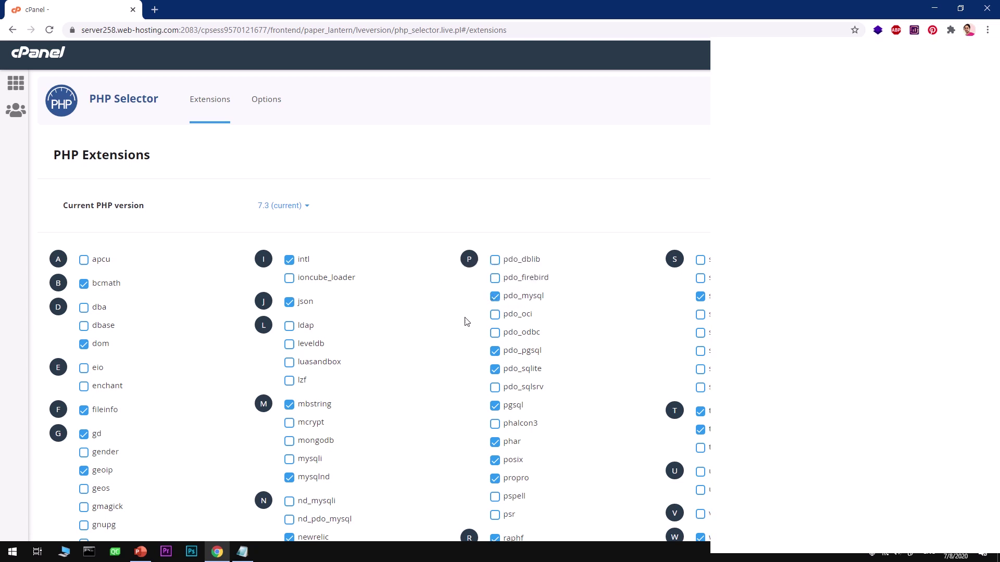
scroll(419, 395, down, 4)
scroll(419, 394, up, 4)
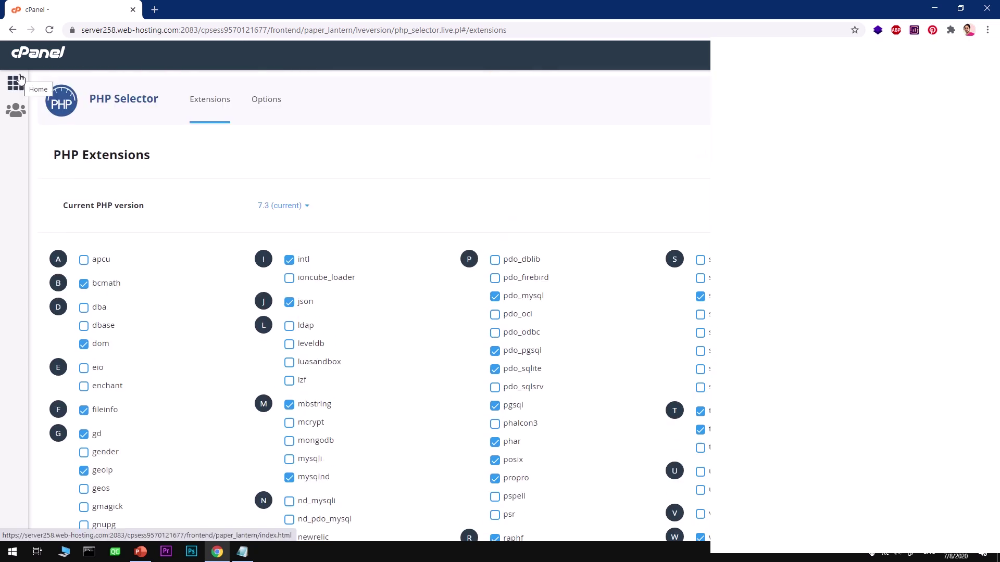
Step: Search cPanel for 'addon', view Addon Domains listing ajobe.org, and return Home
click(20, 79)
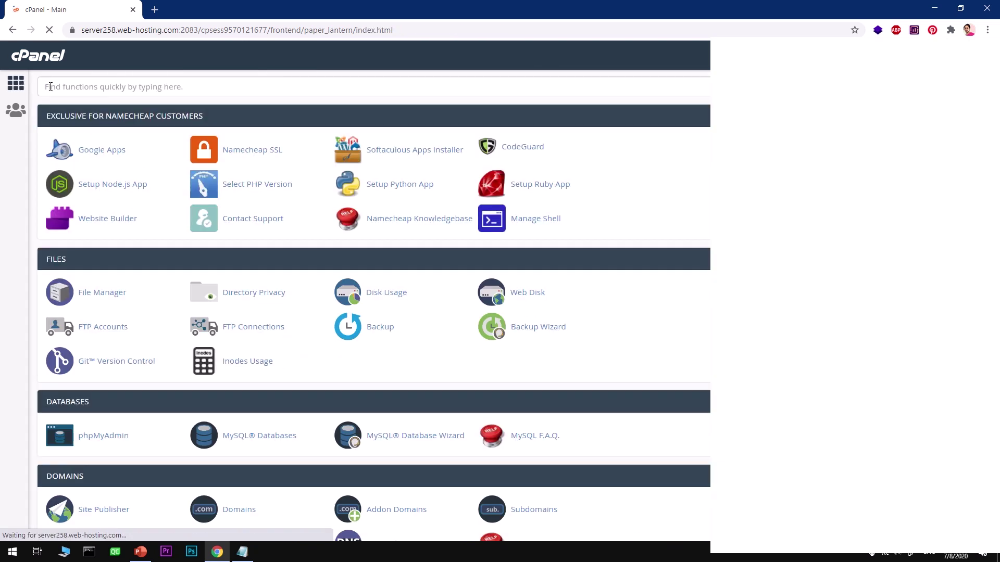
click(123, 87)
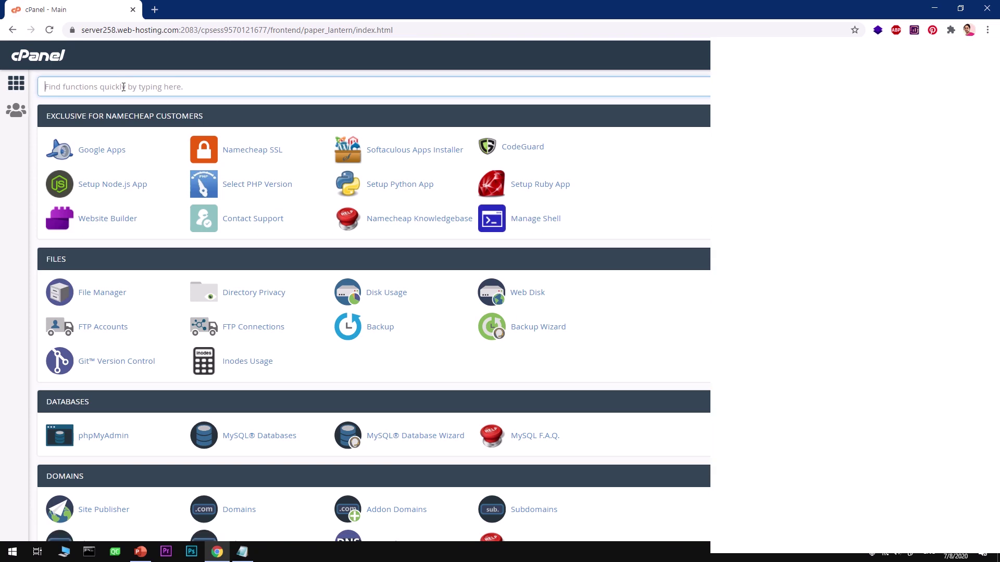
text(addon)
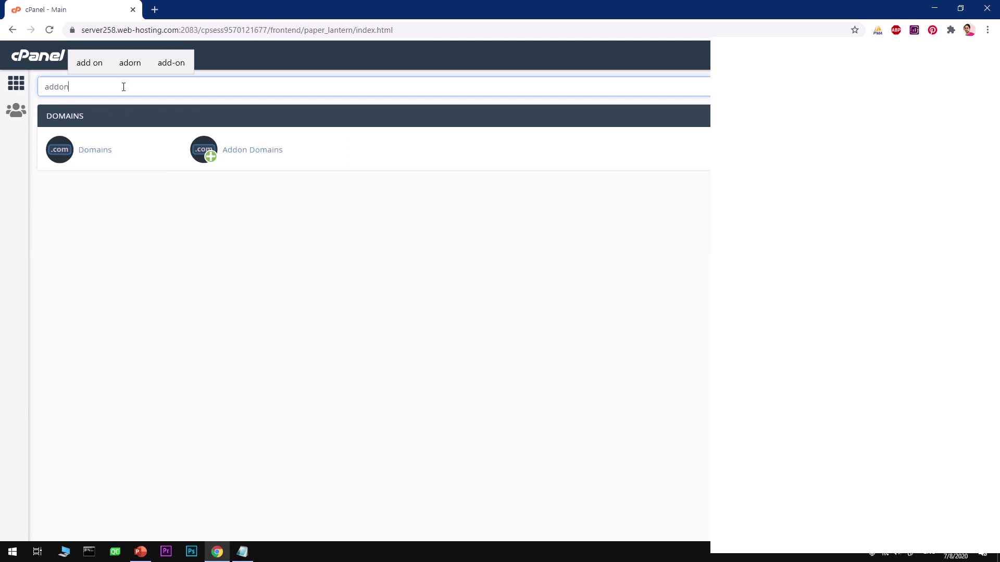
click(241, 158)
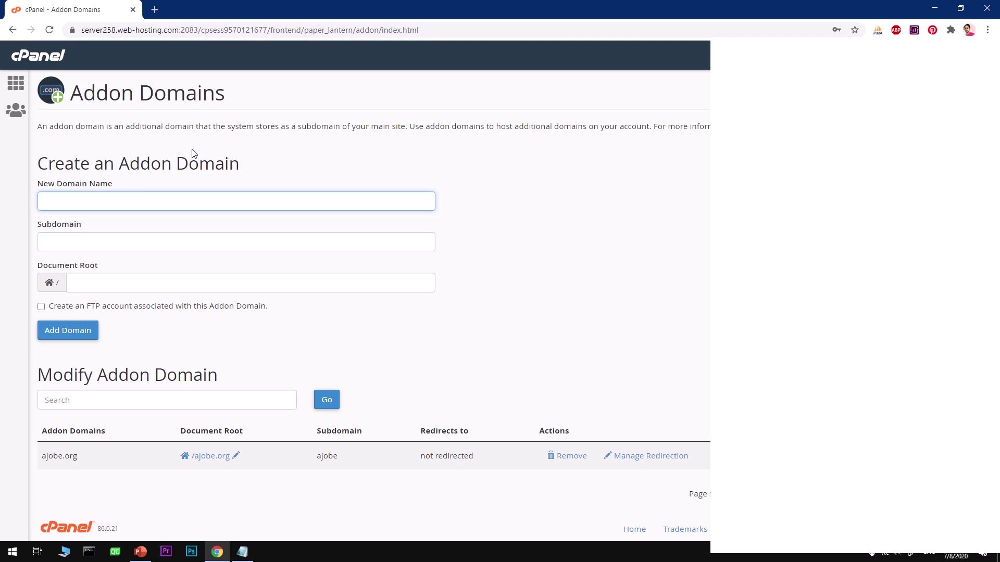
click(12, 86)
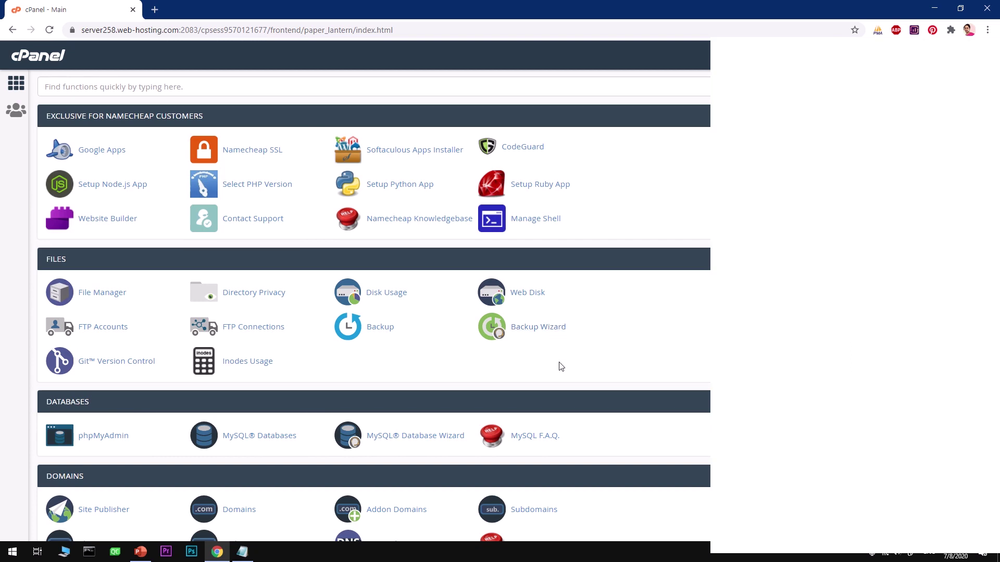
Step: Show more scripts in the Softaculous Apps Installer section and open the Portals/CMS category
scroll(561, 367, down, 3)
scroll(561, 367, down, 15)
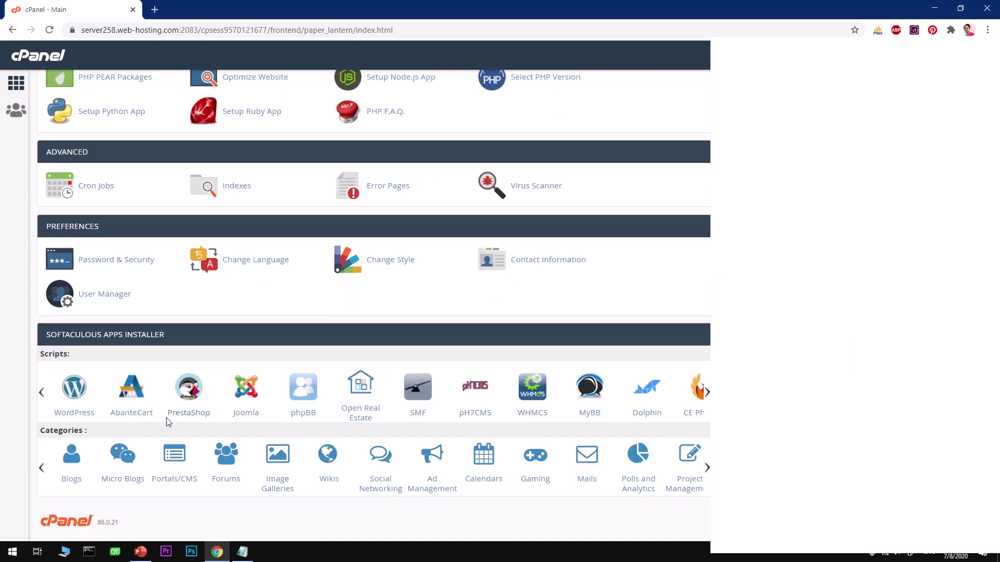
click(707, 392)
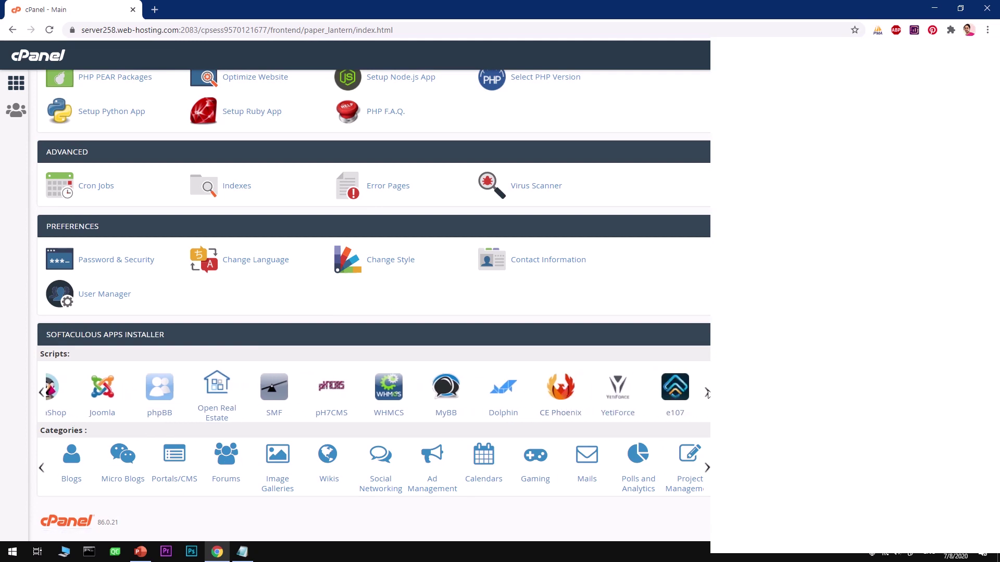
scroll(707, 393, up, 18)
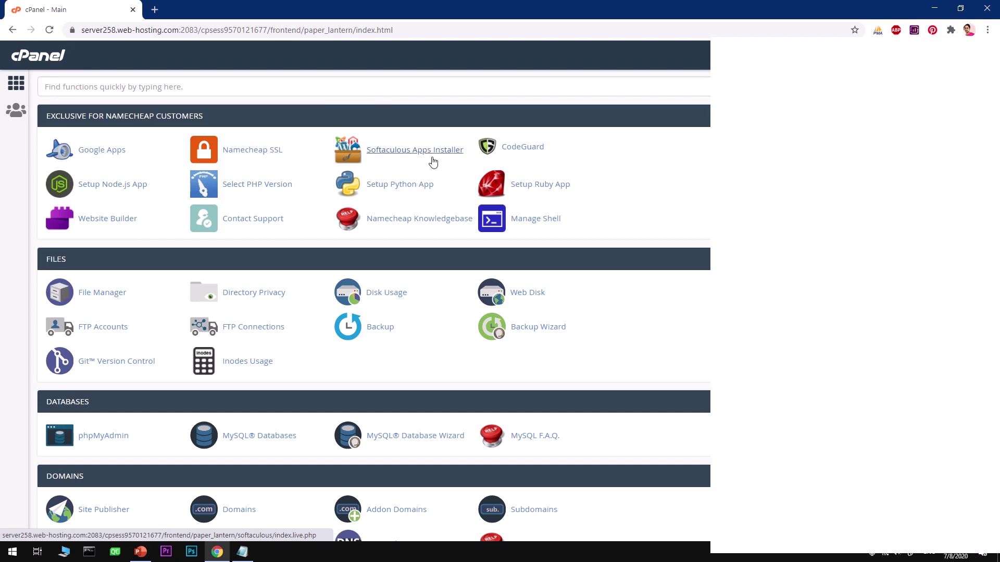
scroll(430, 361, down, 18)
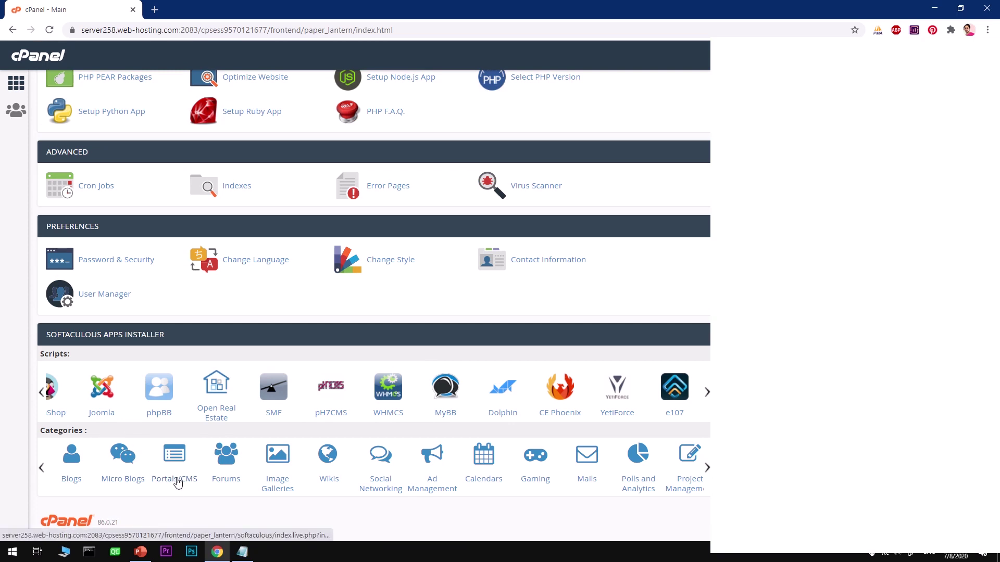
click(177, 482)
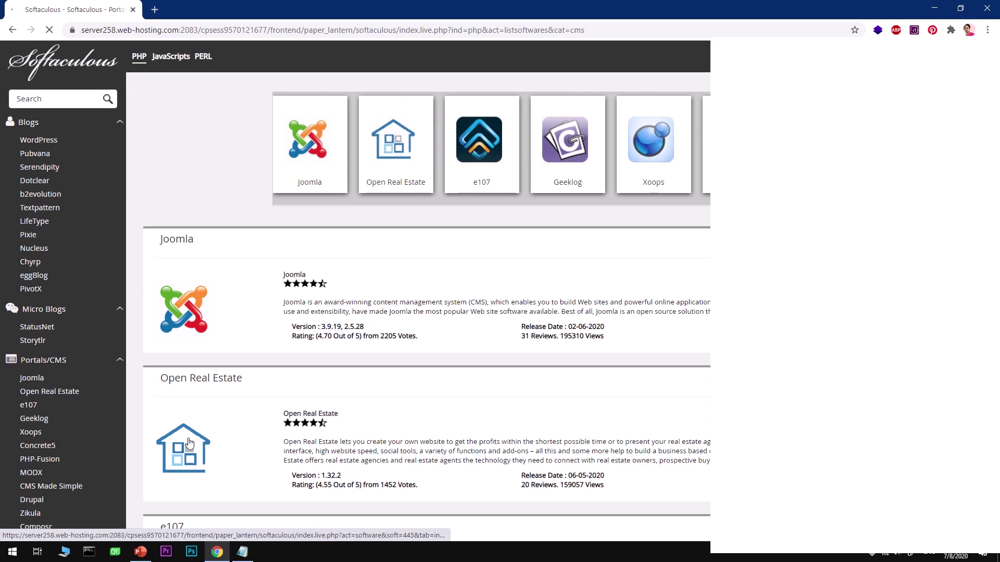
Step: Find Drupal in the Portals/CMS list and open its install page
click(189, 443)
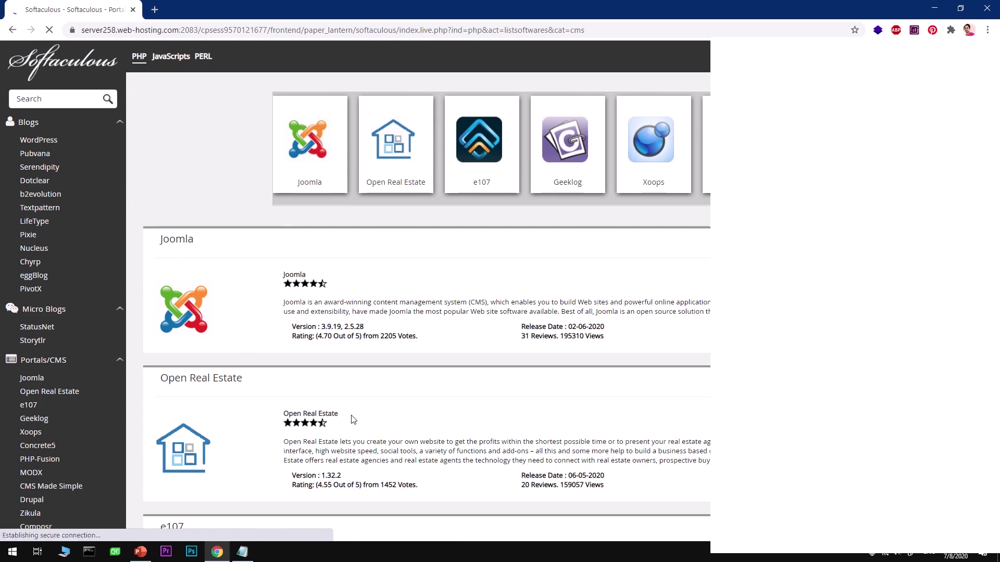
scroll(354, 420, down, 18)
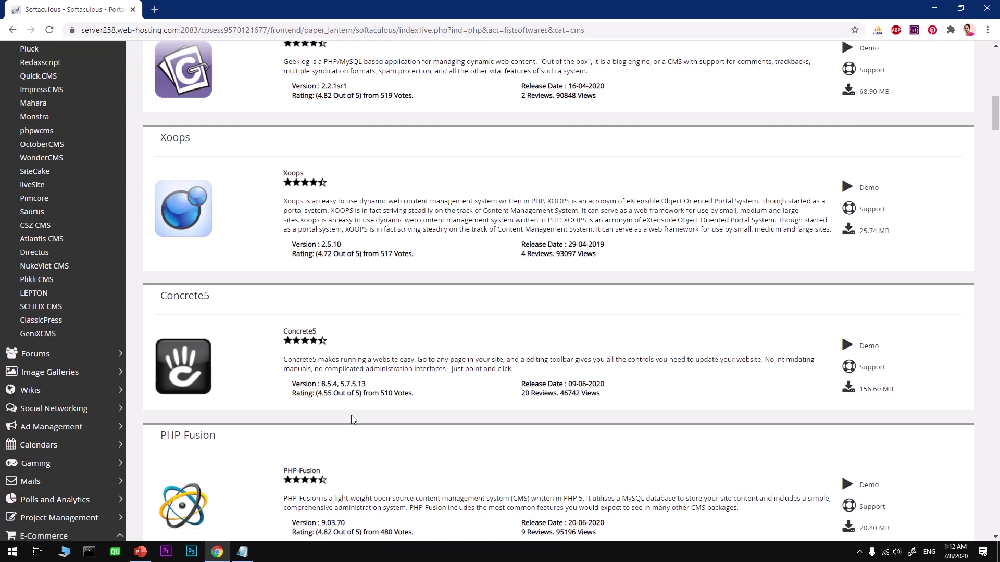
scroll(353, 420, down, 12)
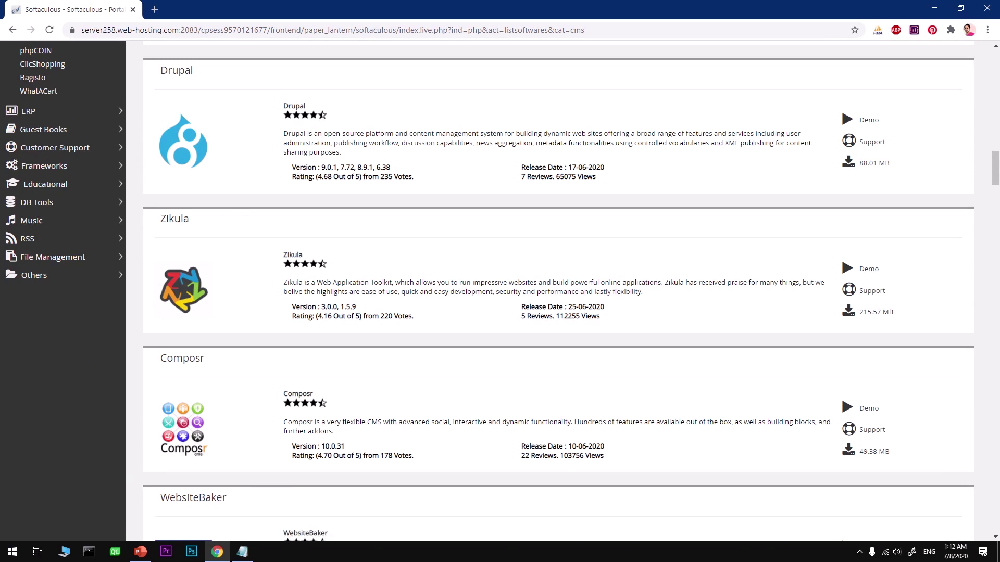
drag(292, 167, 392, 168)
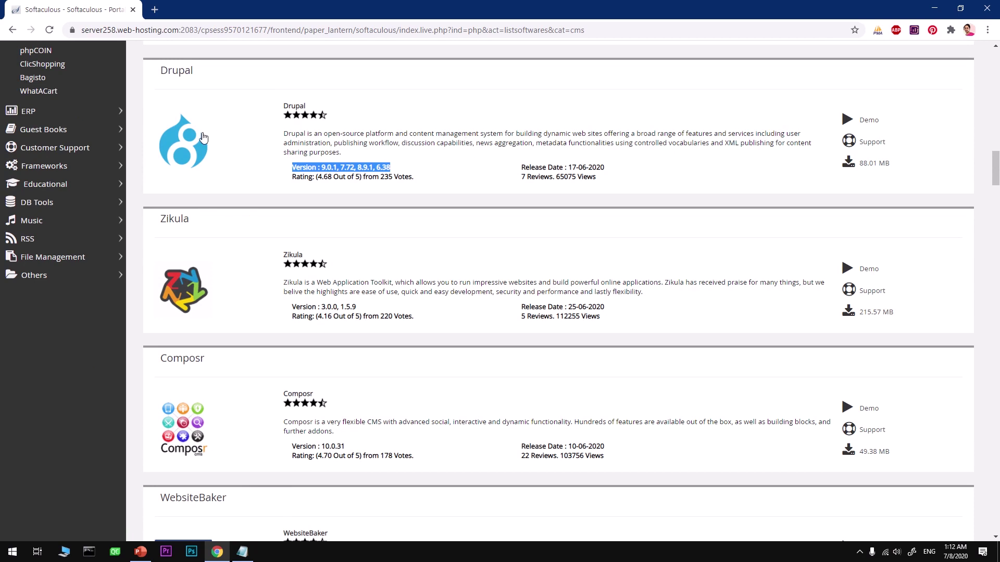
click(189, 140)
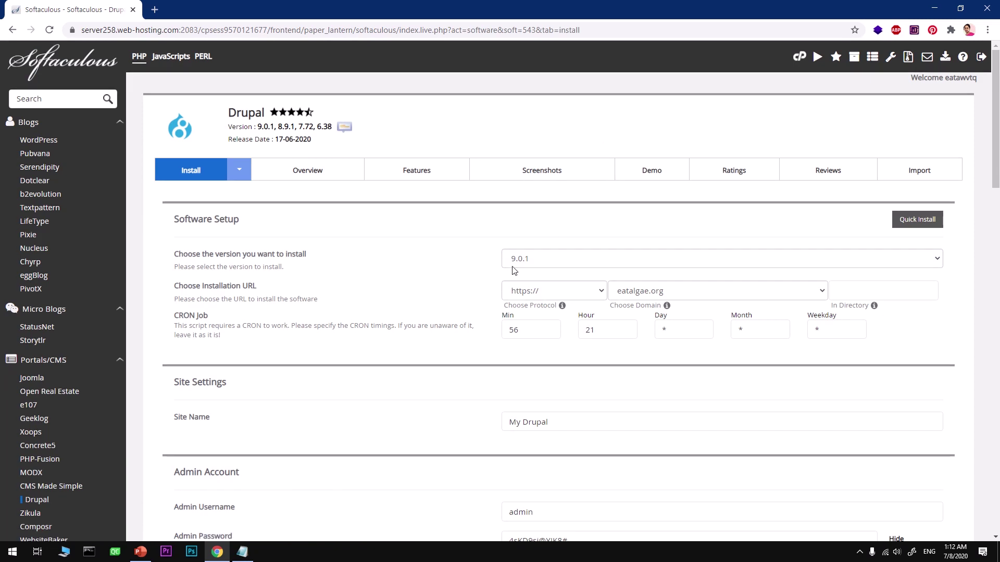
Step: Select Drupal version 9.0.1 in the installer's version list
click(540, 264)
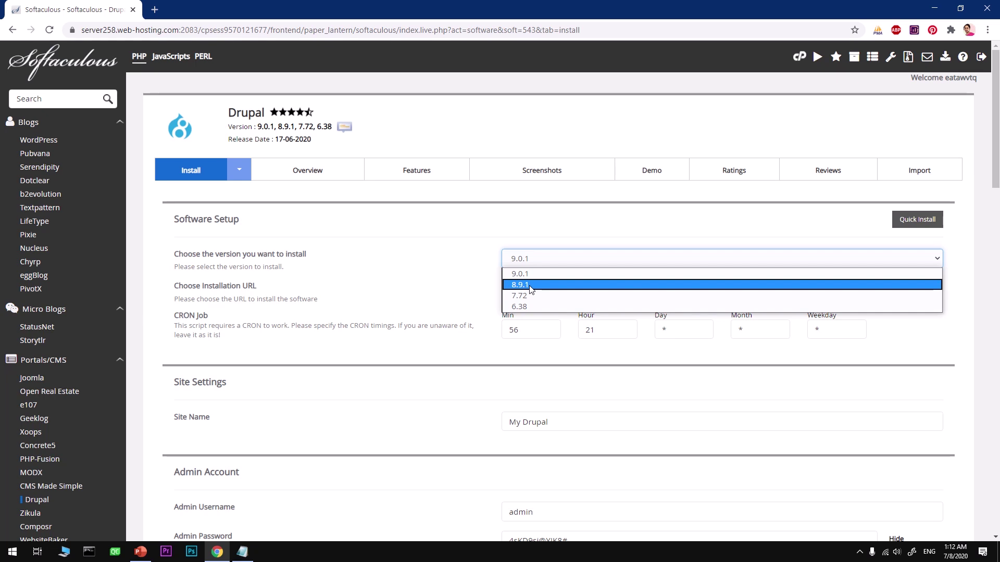
click(531, 286)
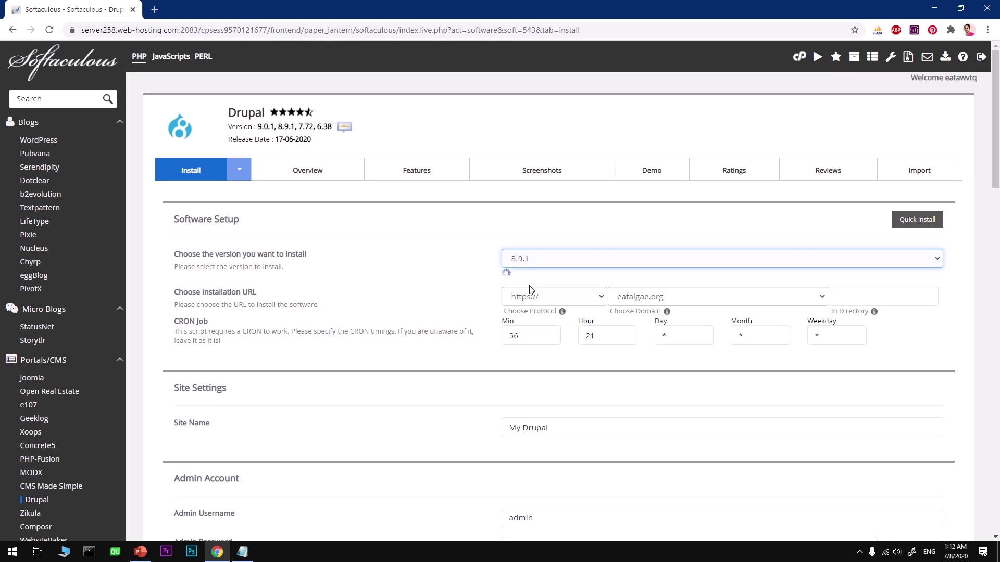
click(527, 262)
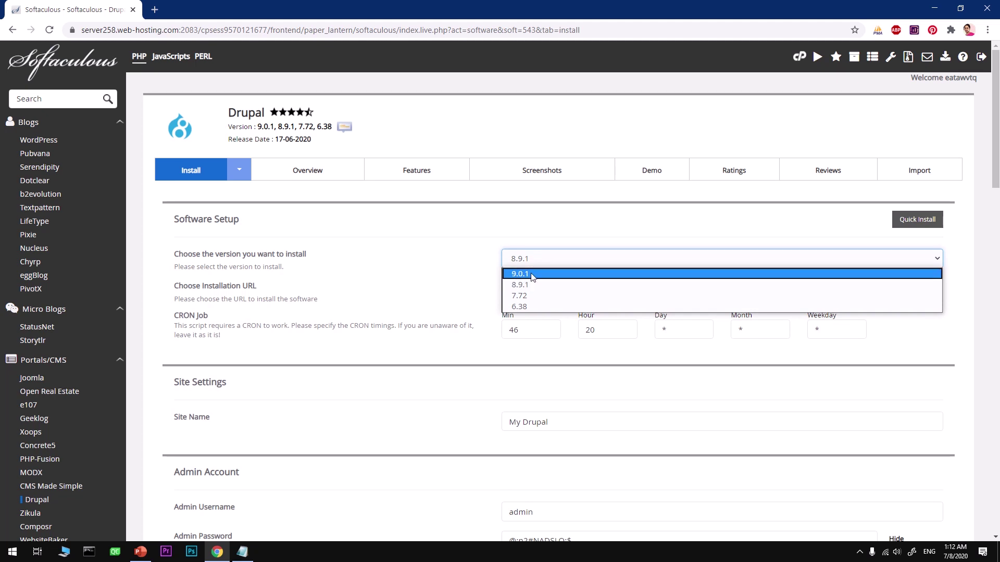
click(531, 275)
click(545, 293)
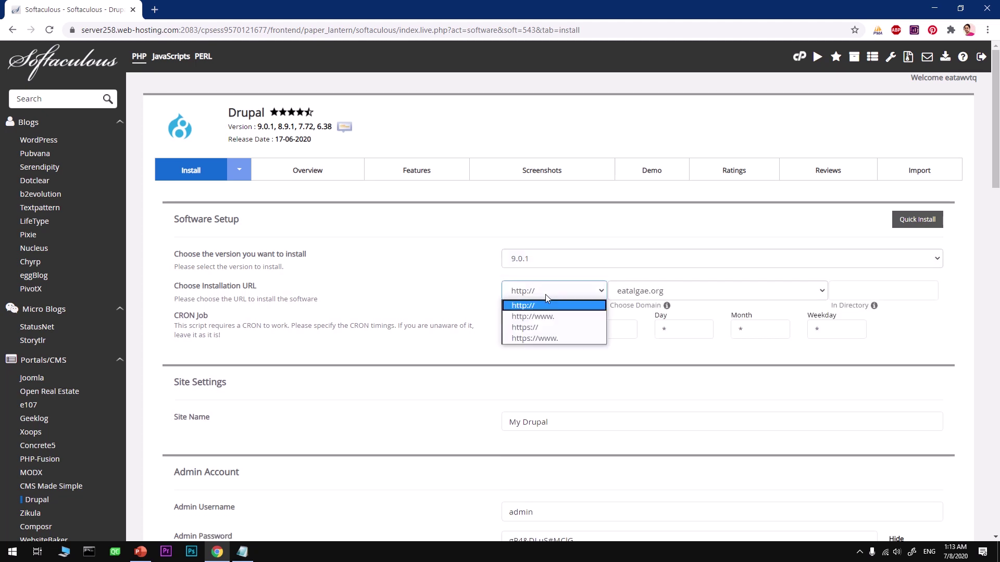
click(539, 328)
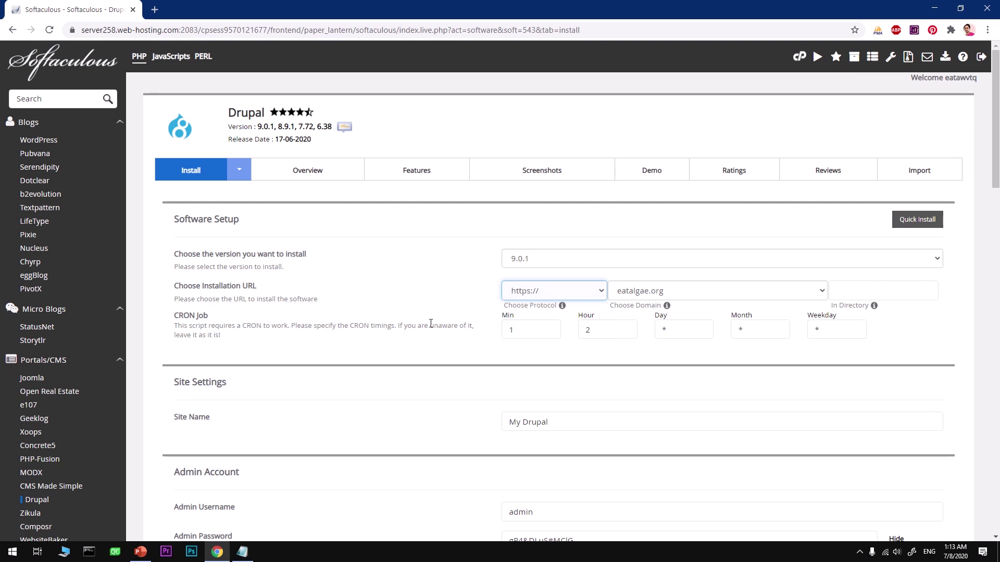
click(634, 296)
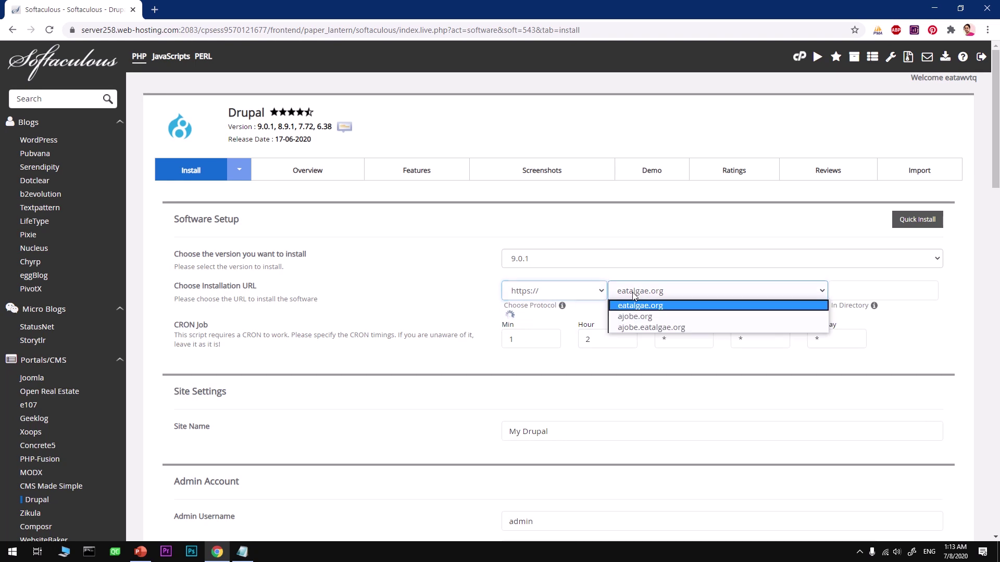
click(638, 316)
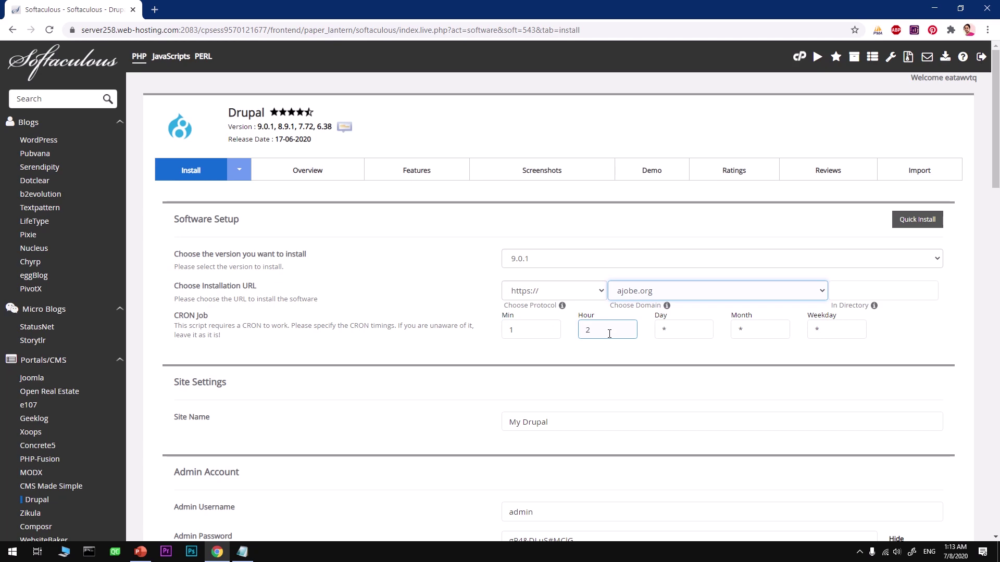
scroll(610, 334, down, 5)
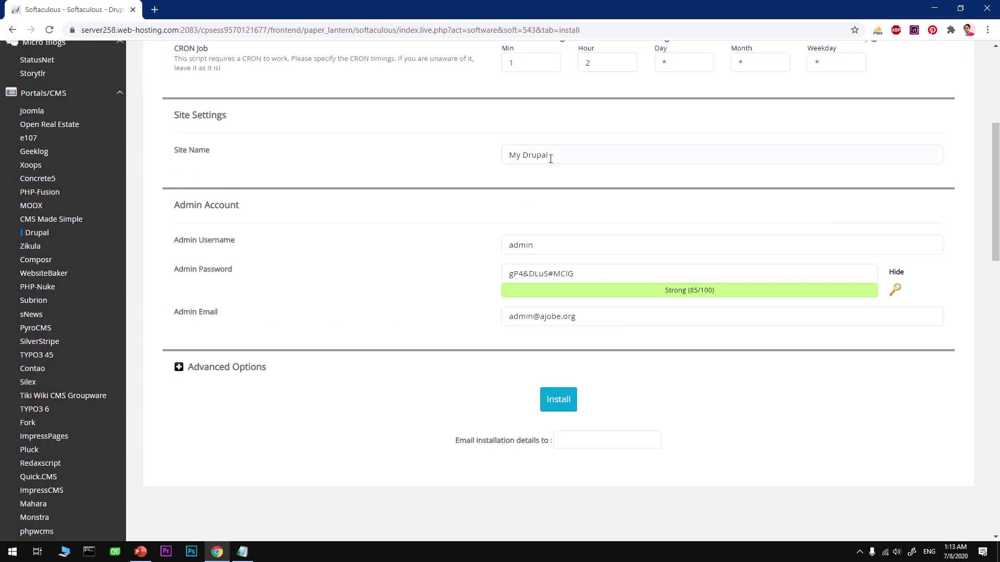
Step: Rename the site from My Drupal to 'Delights'
drag(574, 156, 471, 151)
text(D)
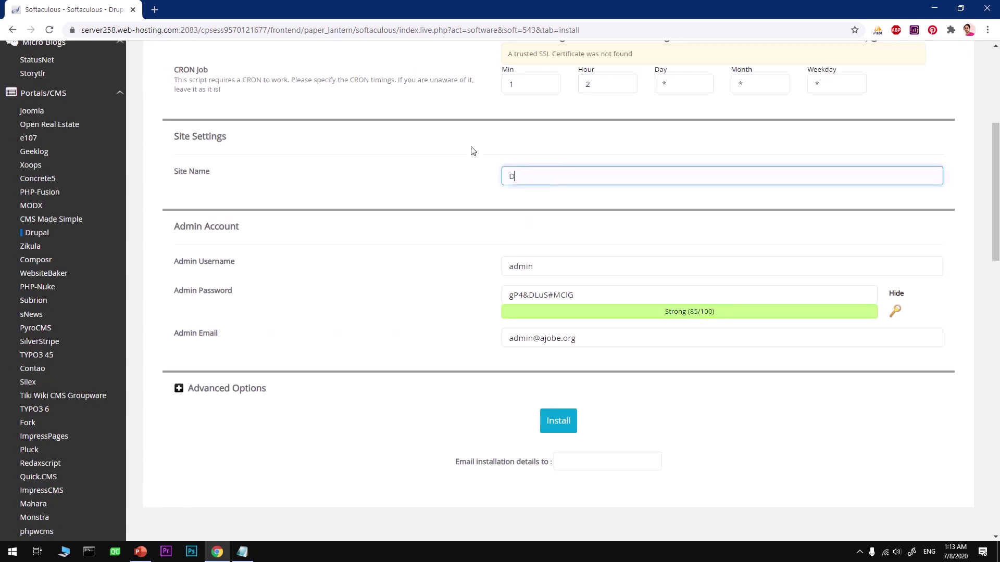
text(elights)
key(Tab)
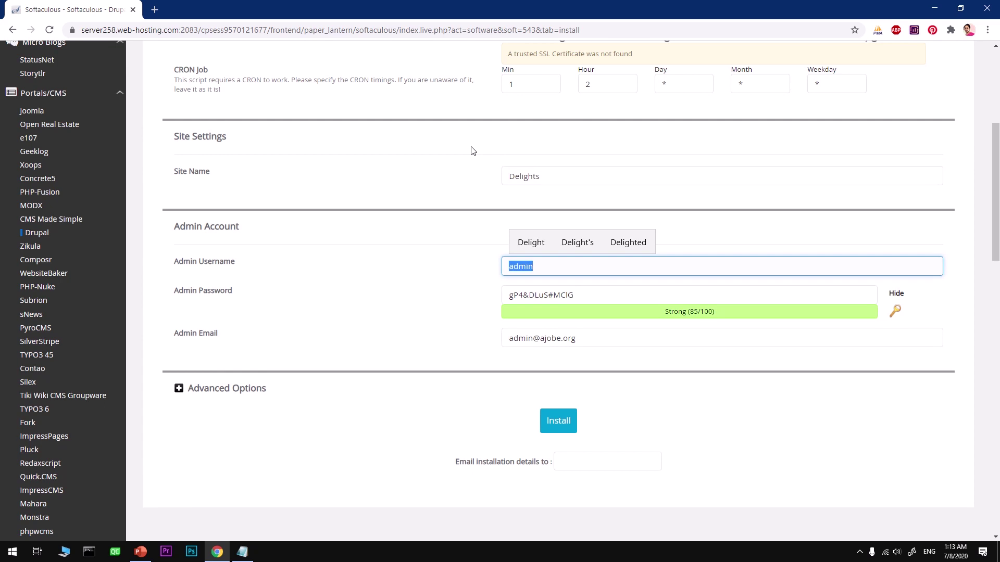
key(Tab)
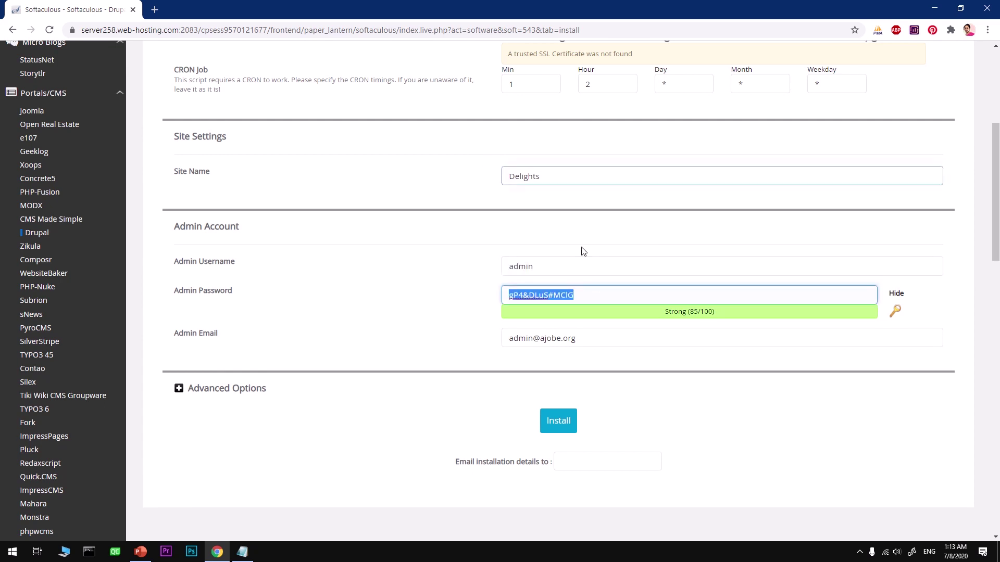
Step: Save the generated admin password and the username 'admin' in a Notepad note
drag(600, 295, 457, 295)
key(ctrl+c)
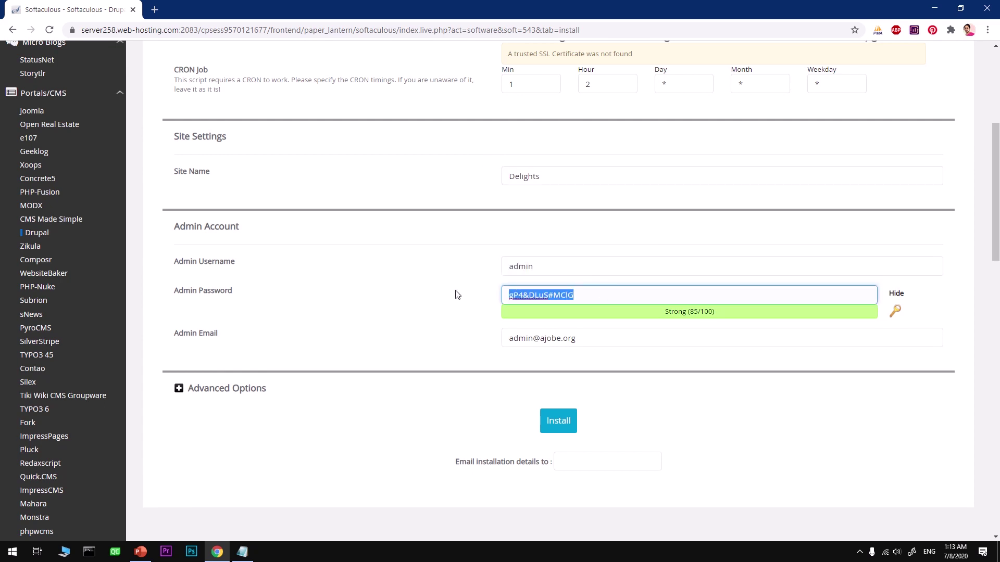
click(243, 552)
key(ctrl+v)
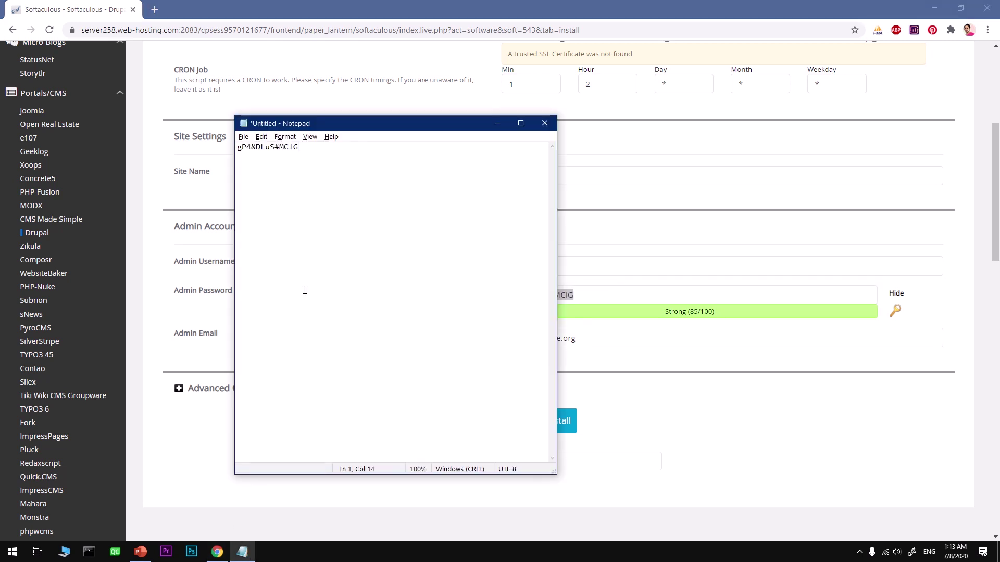
key(Return)
text(admin)
click(652, 233)
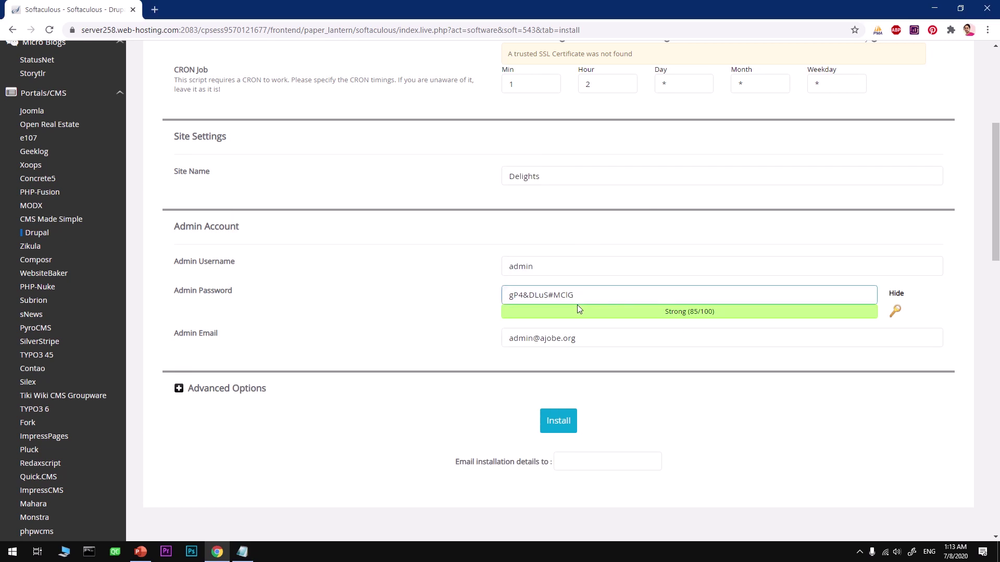
Step: Enter a personal email address as both the installation-details email and the Admin Email
drag(574, 338, 498, 340)
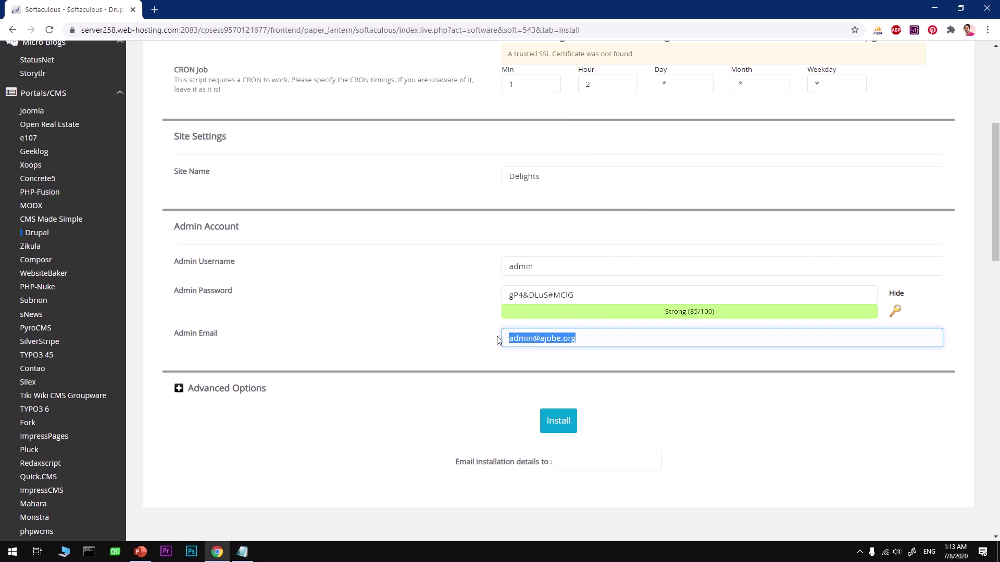
click(586, 463)
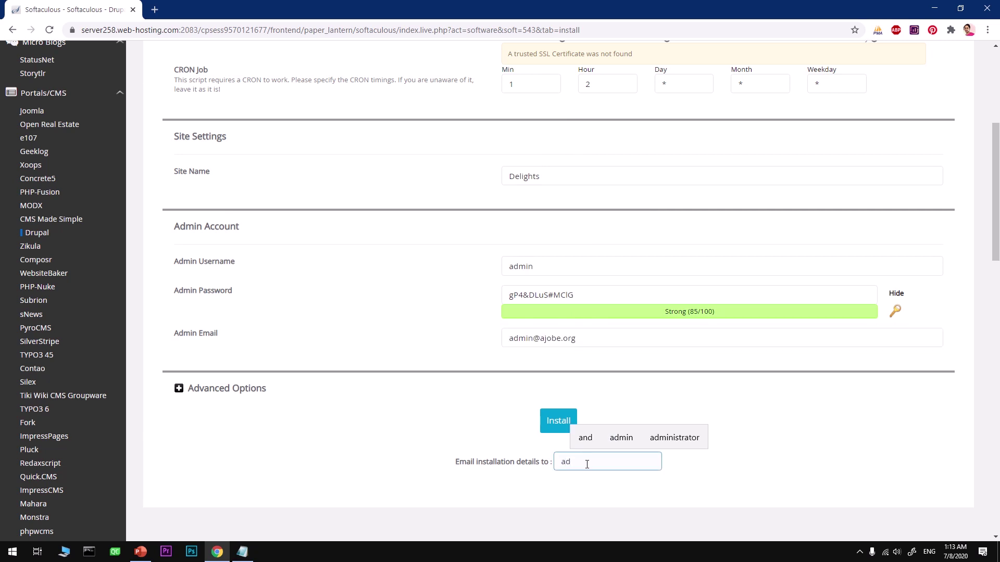
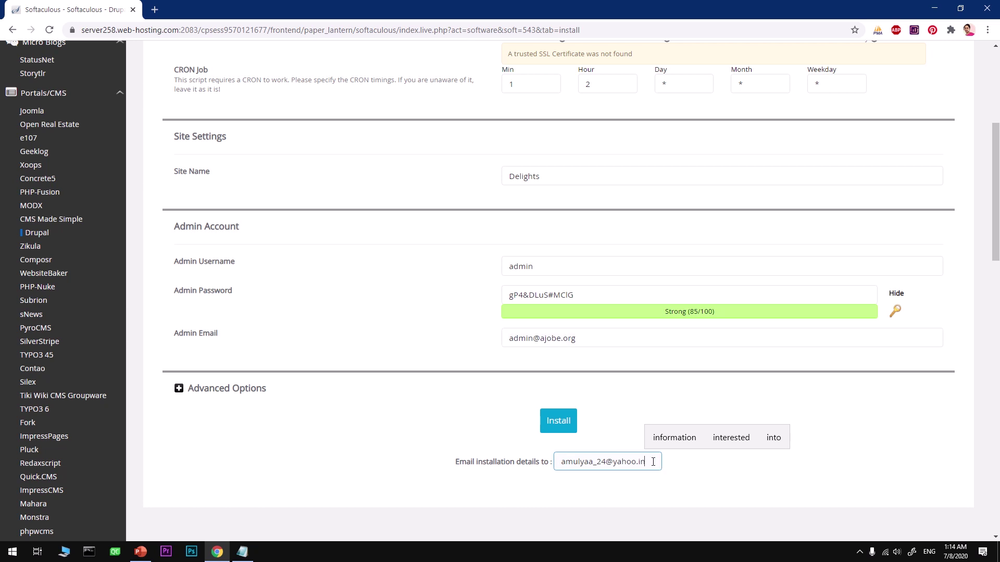
drag(653, 462, 518, 457)
key(ctrl+c)
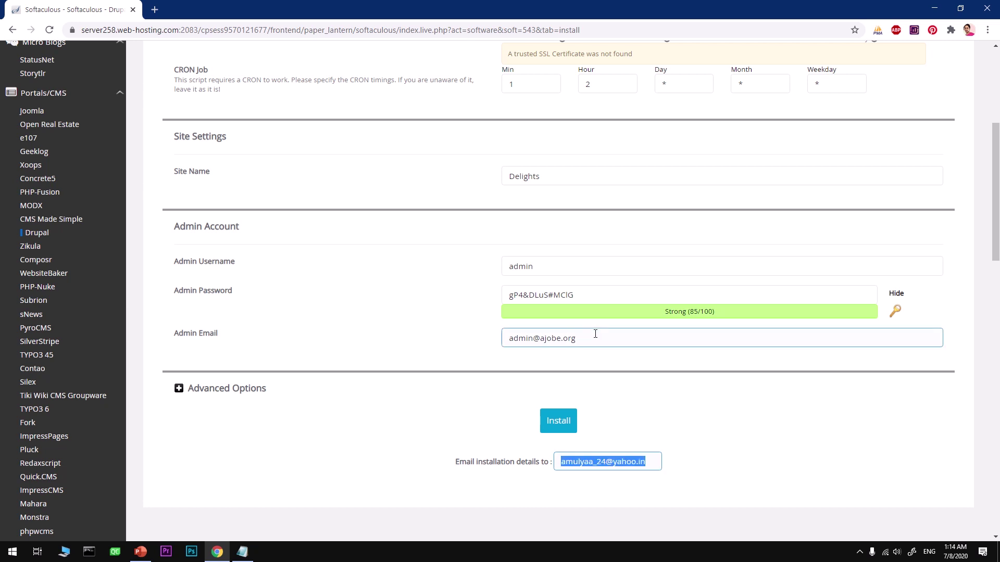
drag(595, 337, 427, 339)
key(ctrl+v)
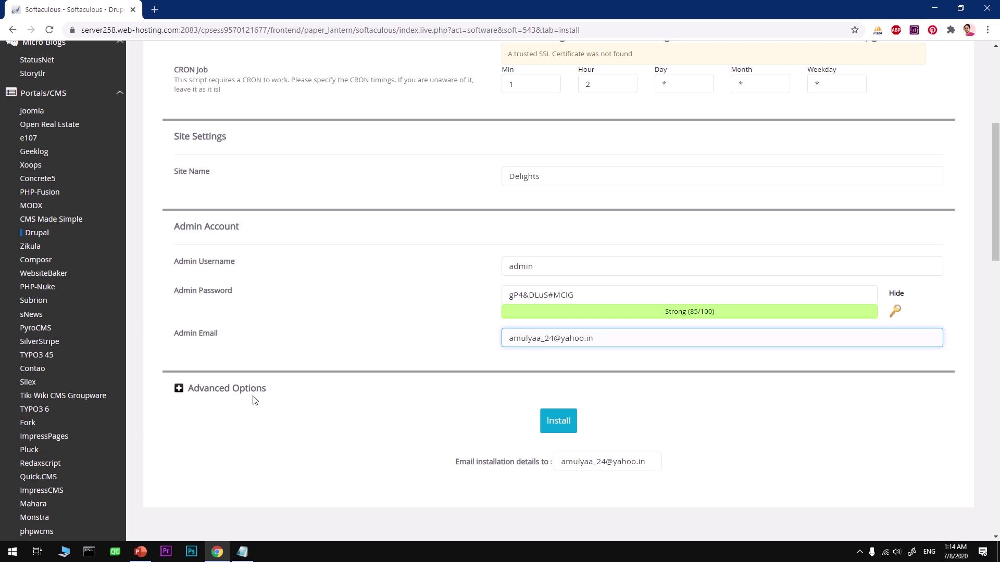
Step: Expand Advanced Options and check database name drup853 and table prefix drmq_
click(233, 396)
scroll(407, 442, down, 3)
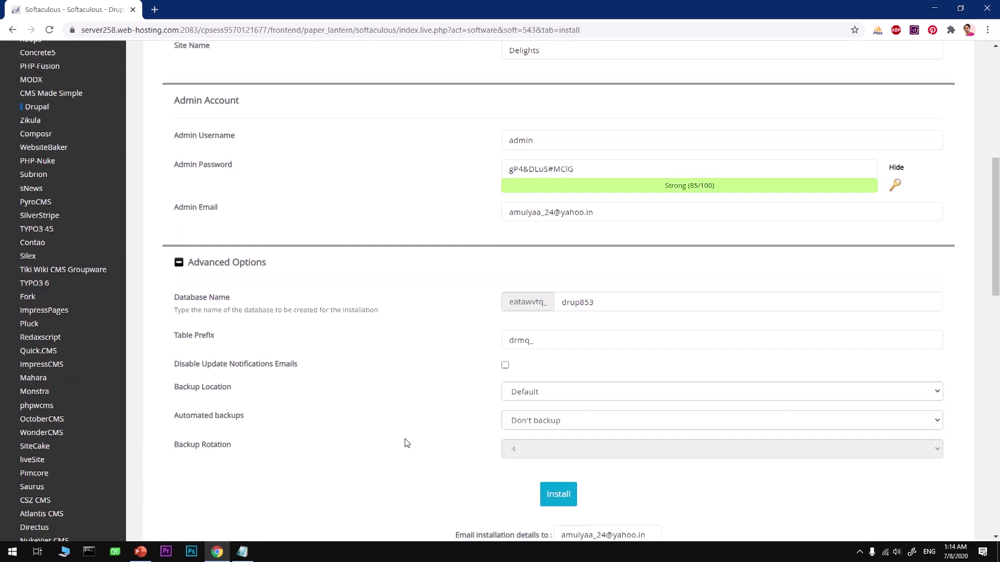
click(578, 295)
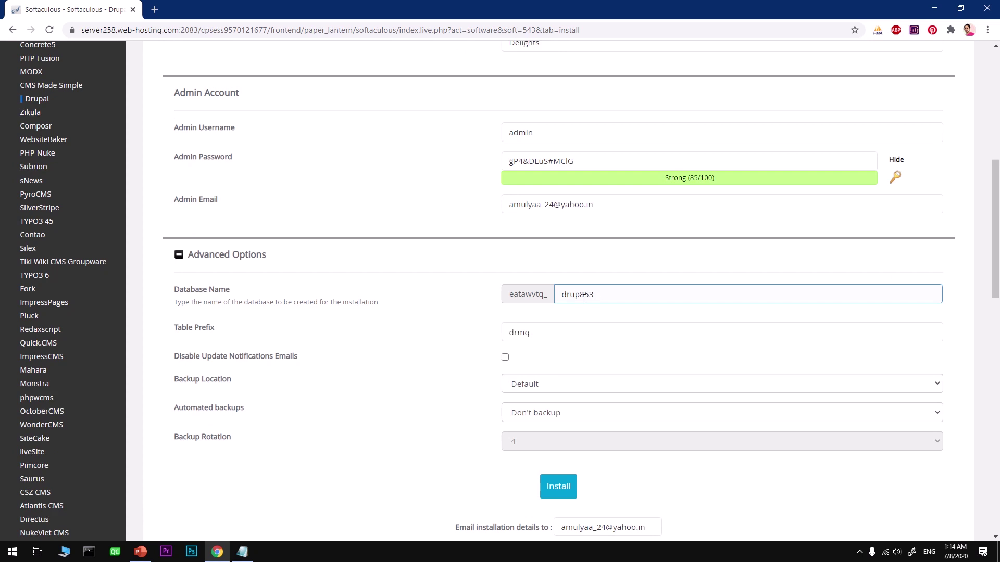
click(542, 333)
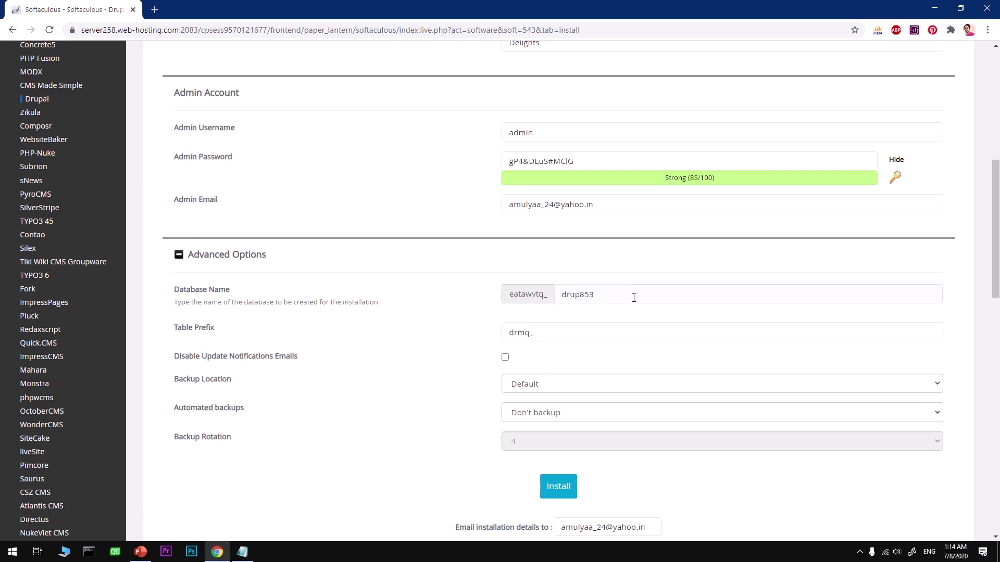
Step: Set automated backups to once a week, keeping backup rotation 4, and select the admin username
click(561, 414)
click(564, 449)
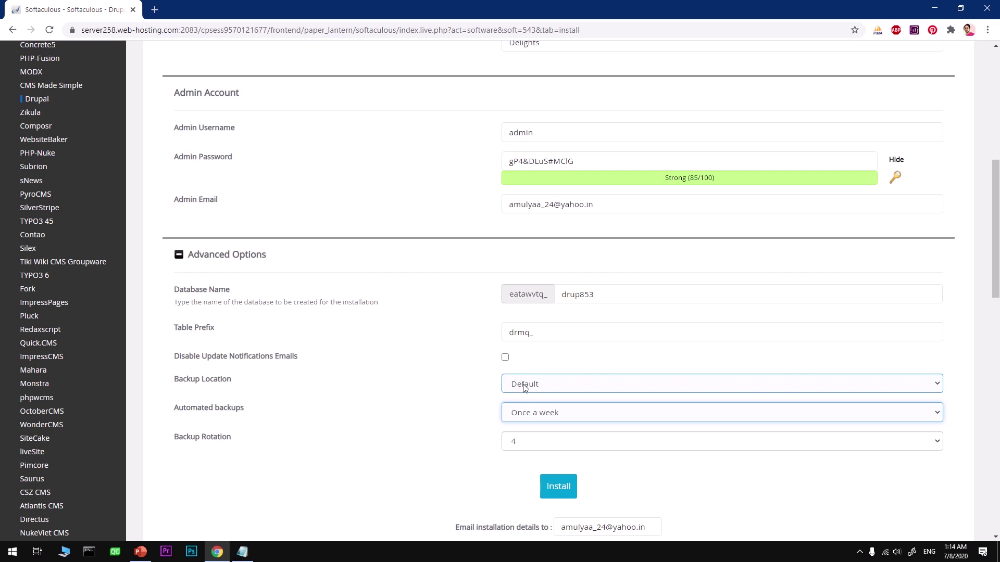
scroll(629, 505, up, 8)
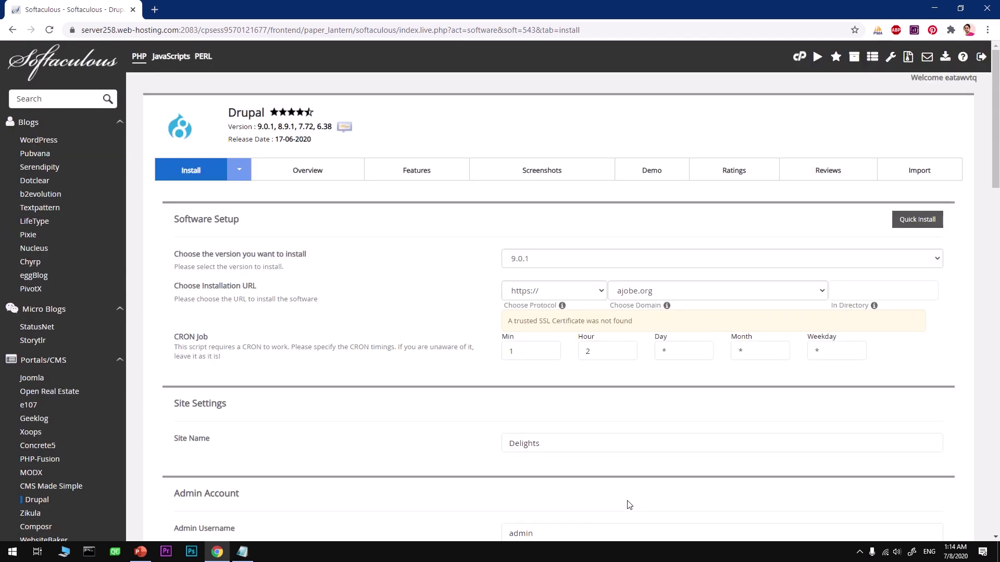
scroll(629, 504, down, 5)
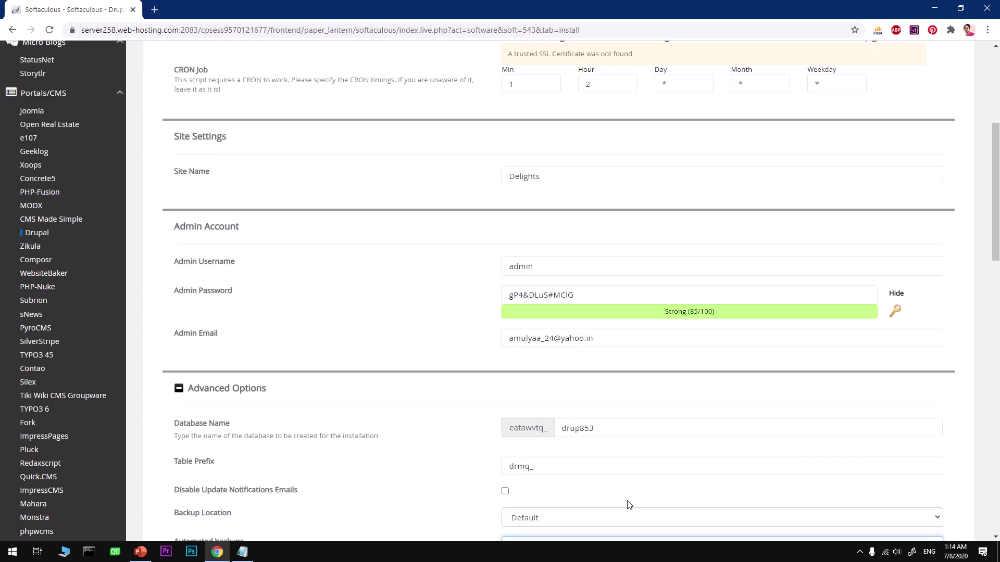
click(542, 267)
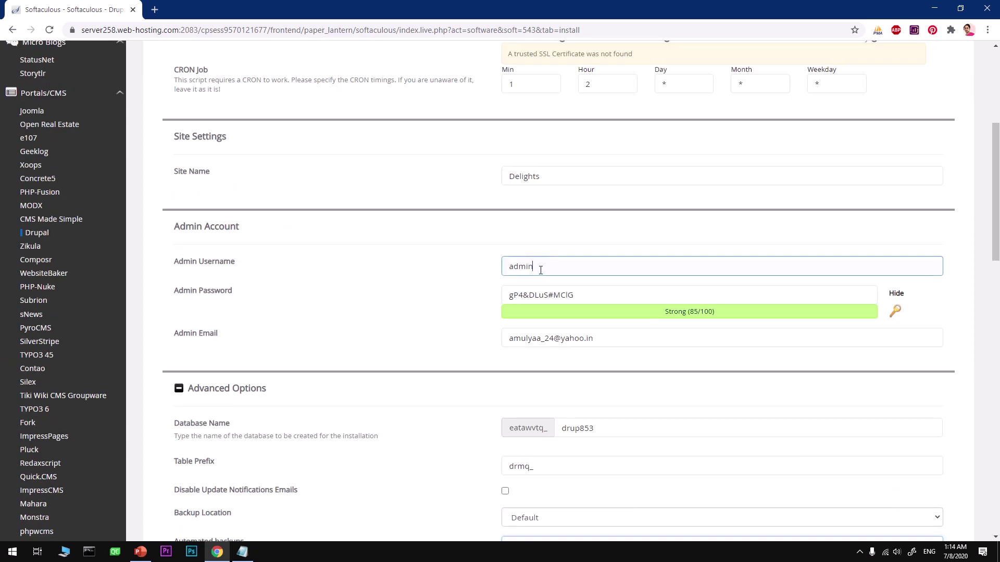
drag(544, 271, 490, 270)
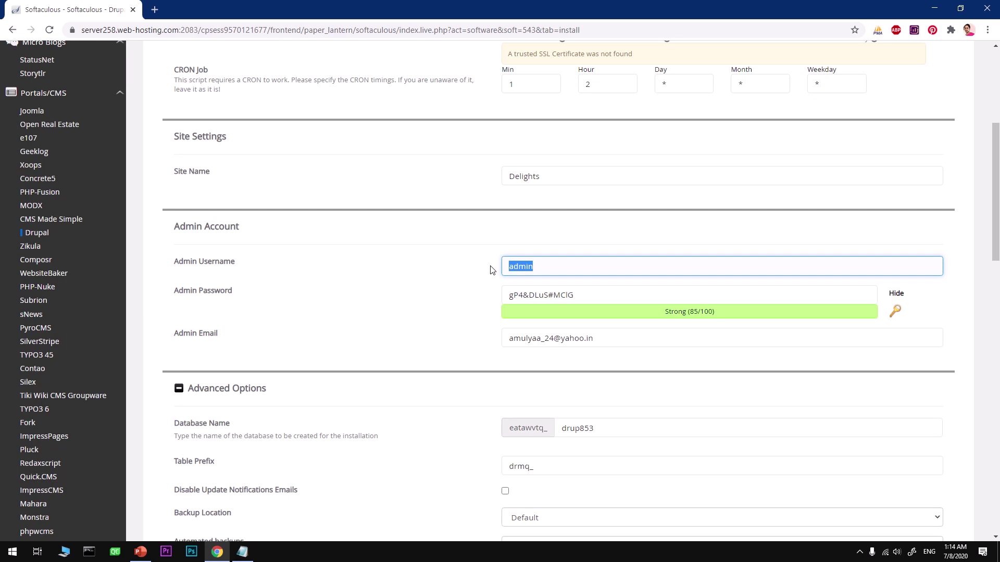
key(BackSpace)
text(amd)
key(BackSpace)
text(dm)
key(BackSpace)
key(BackSpace)
key(BackSpace)
text(dmin)
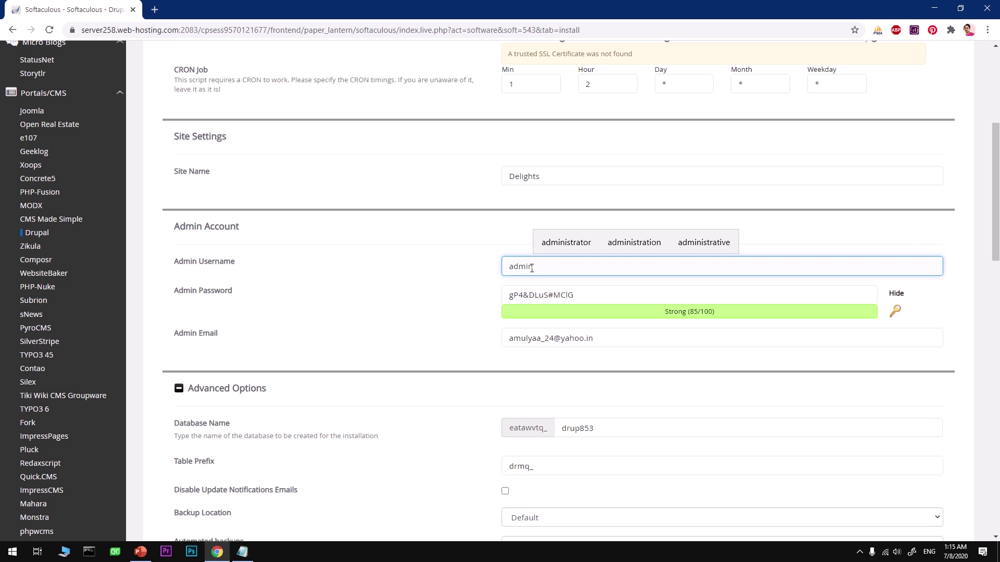
click(430, 334)
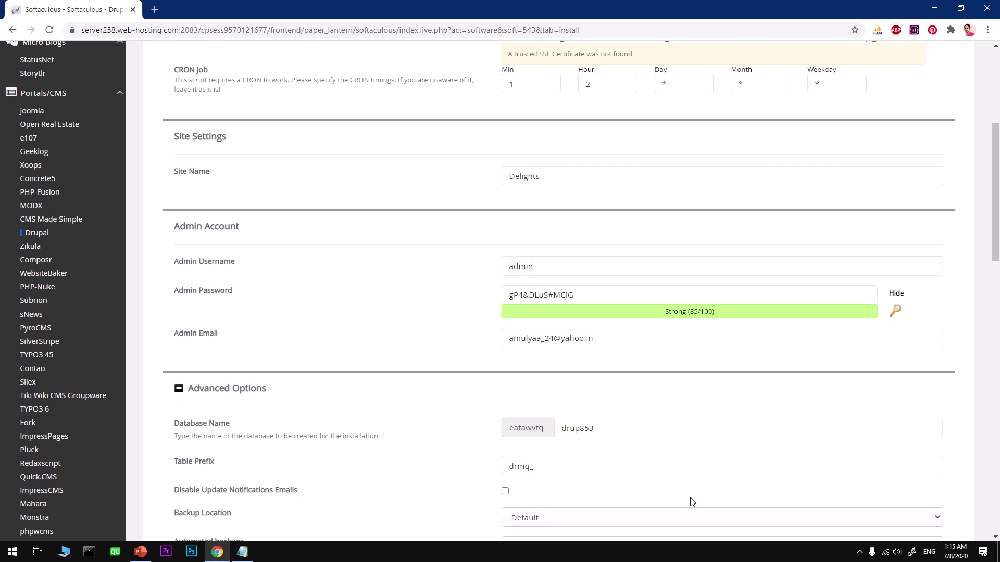
scroll(636, 439, down, 8)
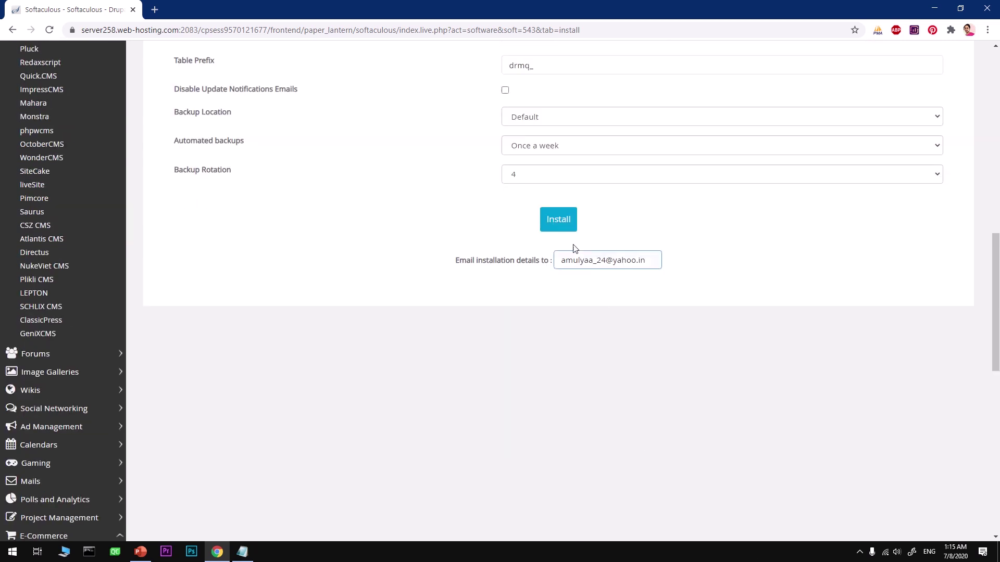
Step: Install Drupal and open the new ajobe.org site link in a new tab
click(562, 221)
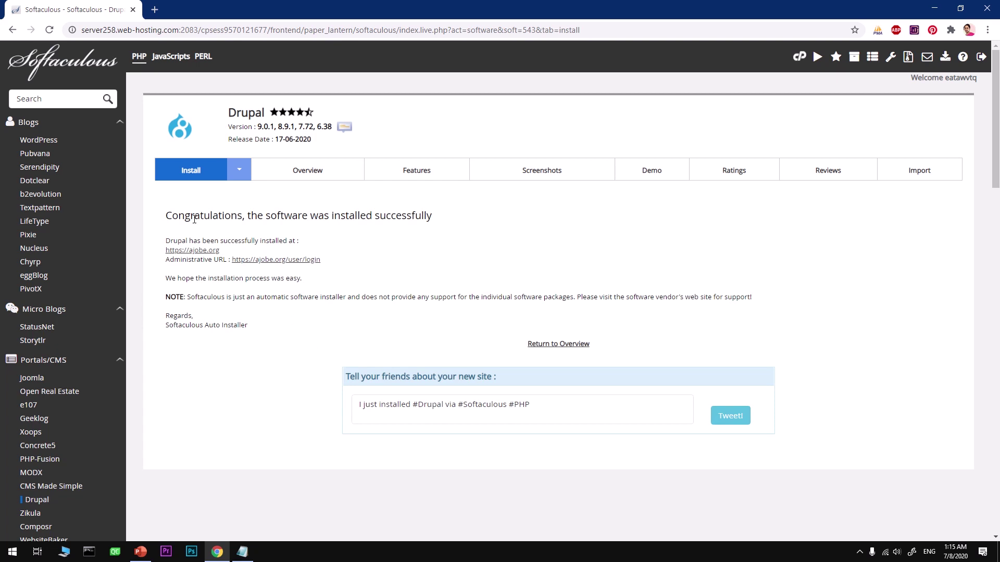
drag(223, 112, 264, 112)
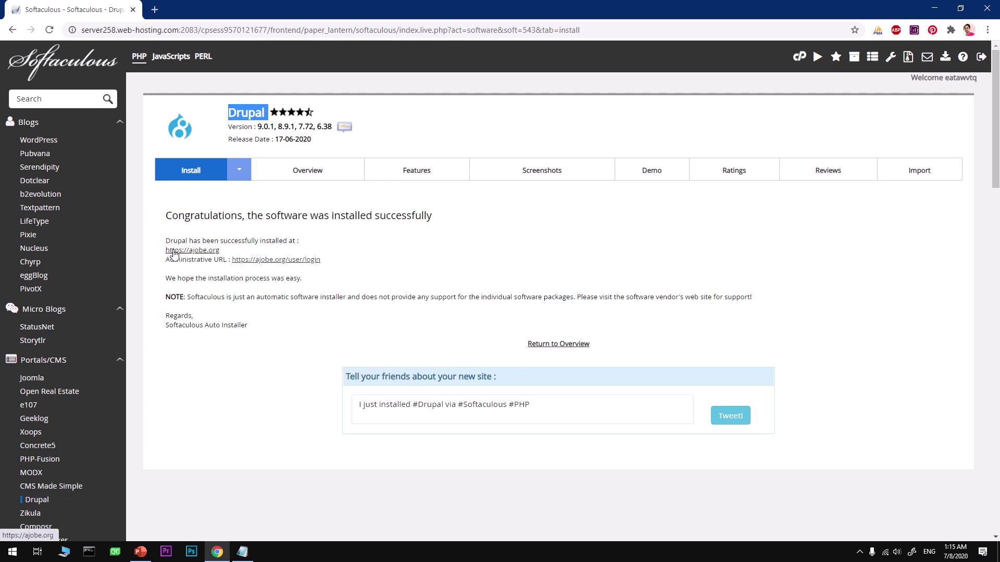
right_click(174, 254)
click(197, 257)
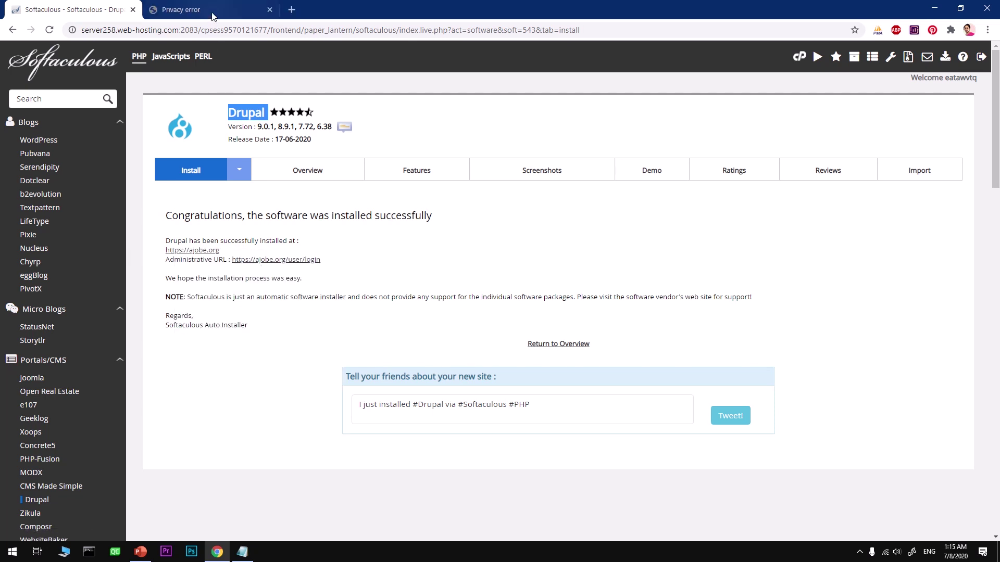
click(212, 16)
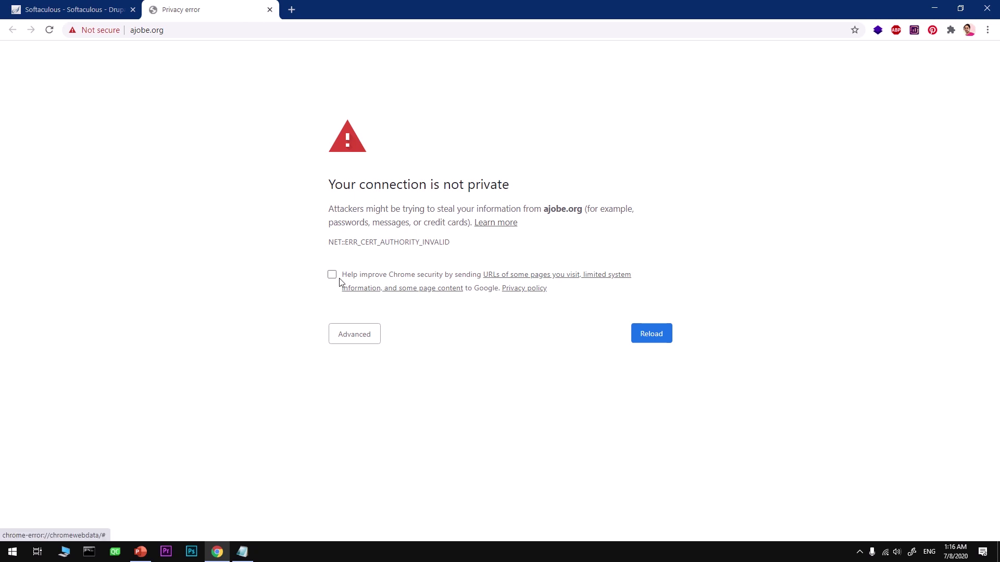
Step: Close the privacy-error tab and load ajobe.org in Firefox instead
click(270, 9)
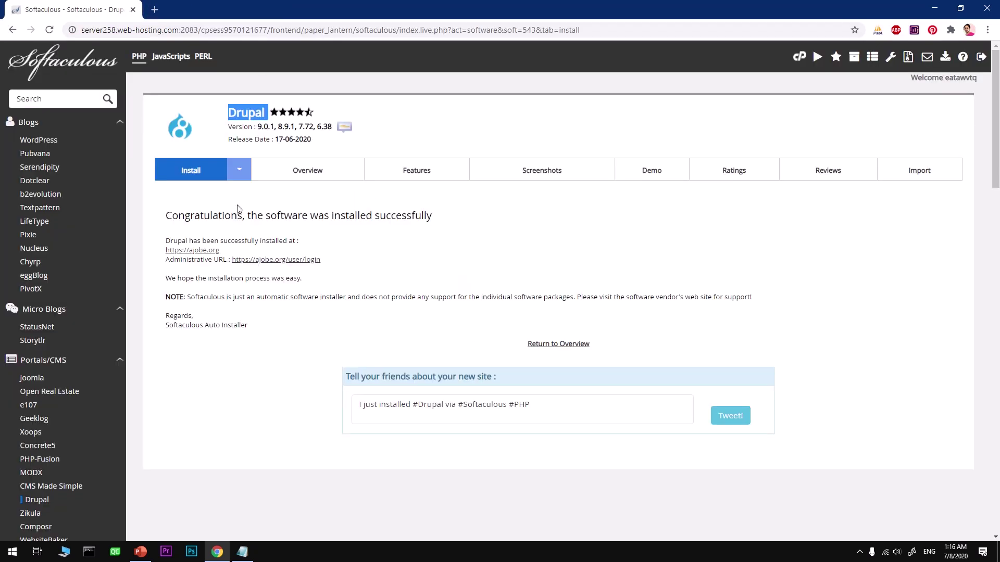
key(super)
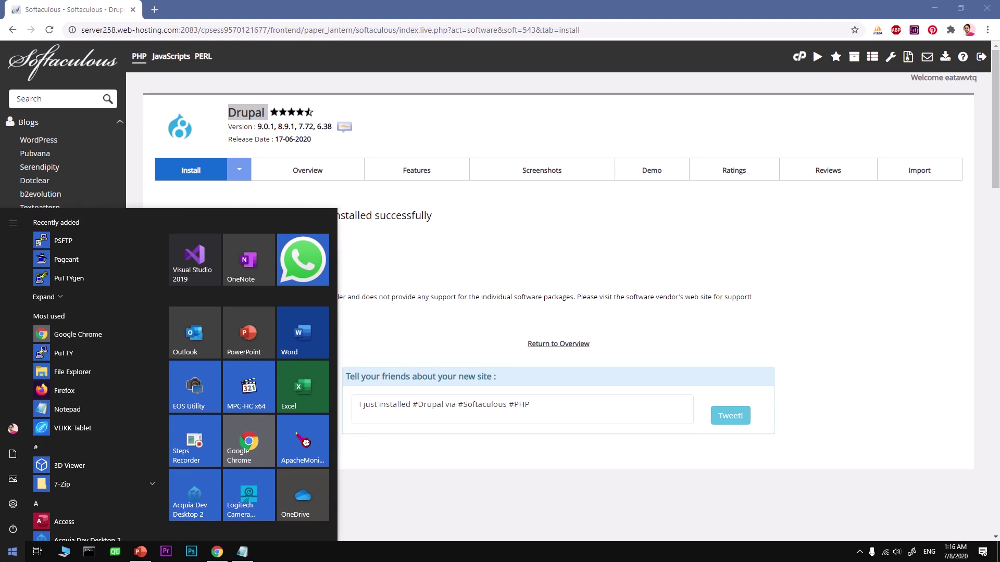
text(fire)
key(Return)
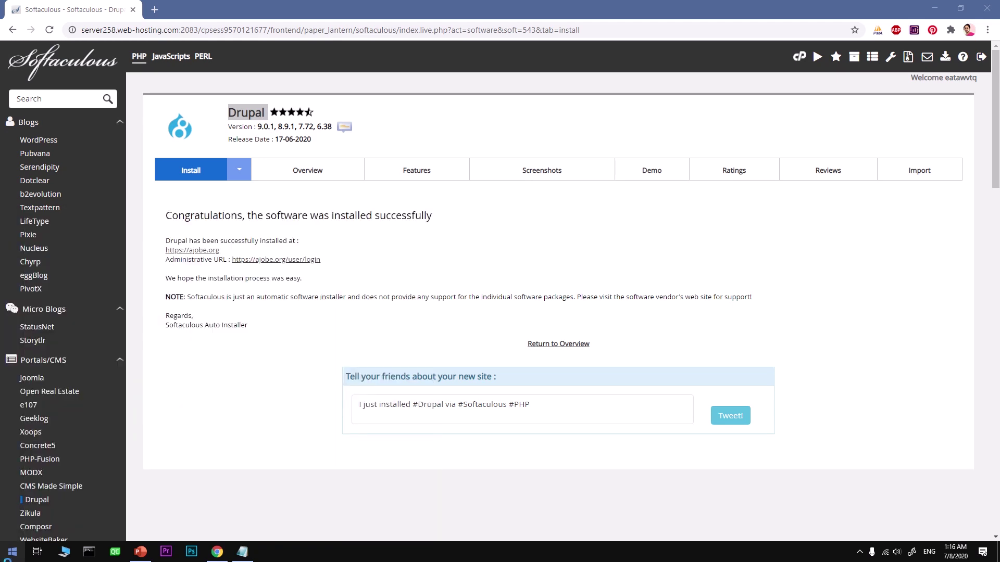
text(ajobe.org/)
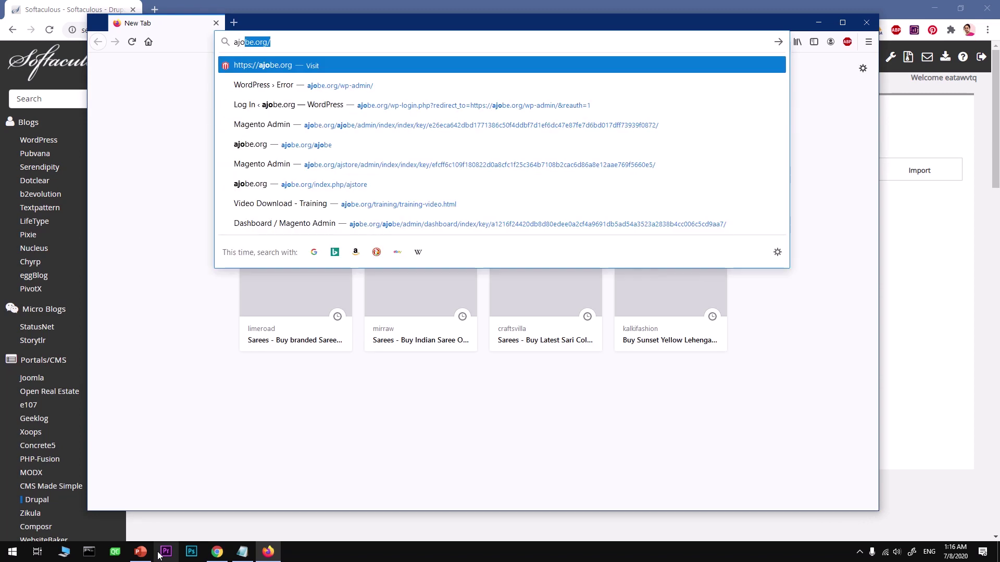
key(Return)
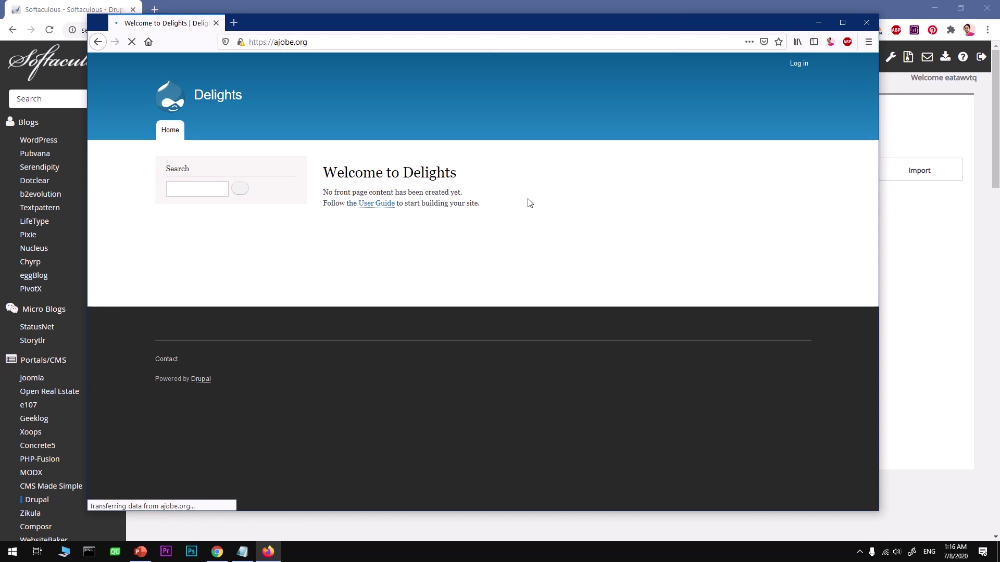
Step: Review the site's connection security details and go to the Delights Log in page
drag(650, 23, 683, 26)
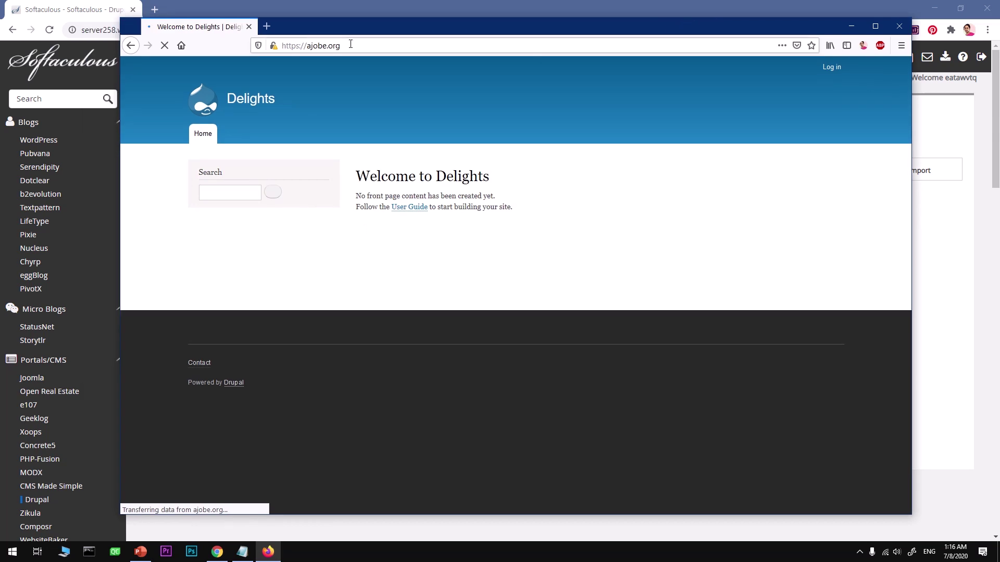
click(277, 46)
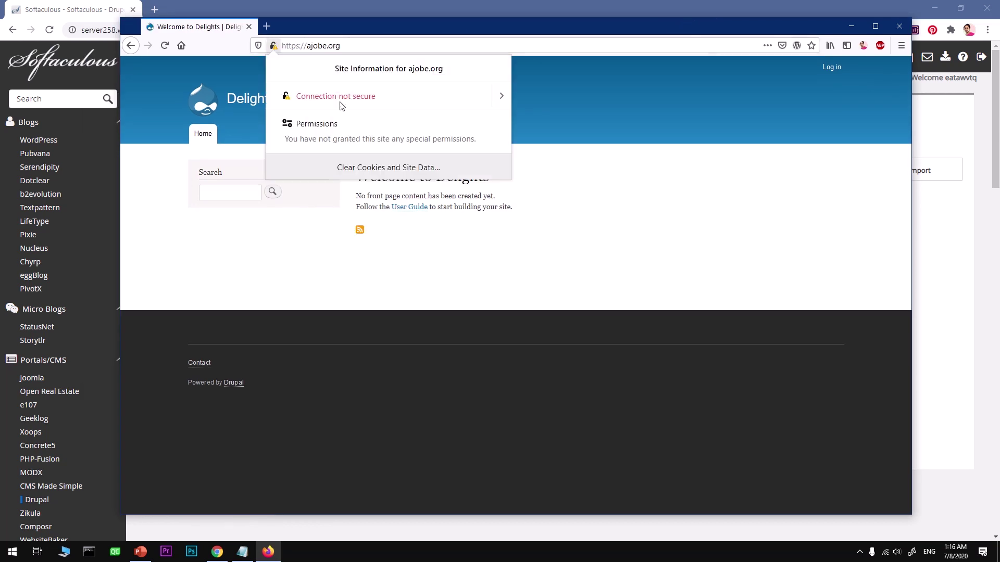
click(701, 131)
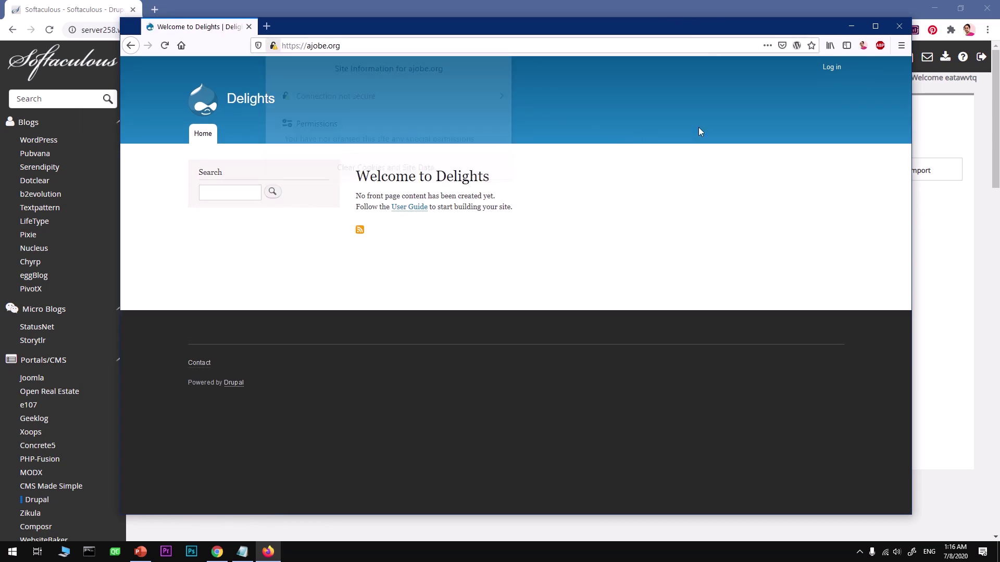
click(832, 67)
Step: Log in as admin with the generated password copied from the note, updating the saved login
click(406, 247)
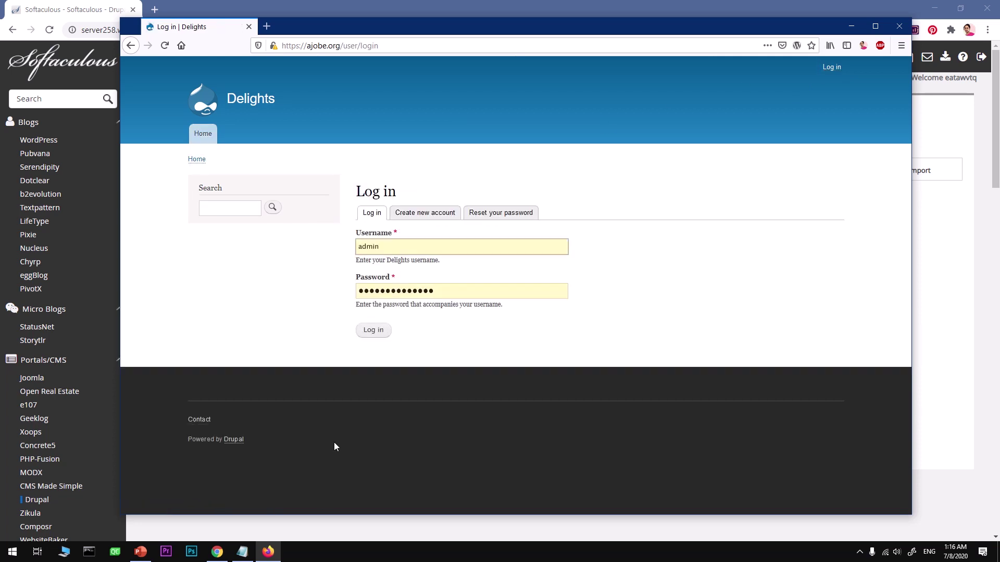
click(242, 551)
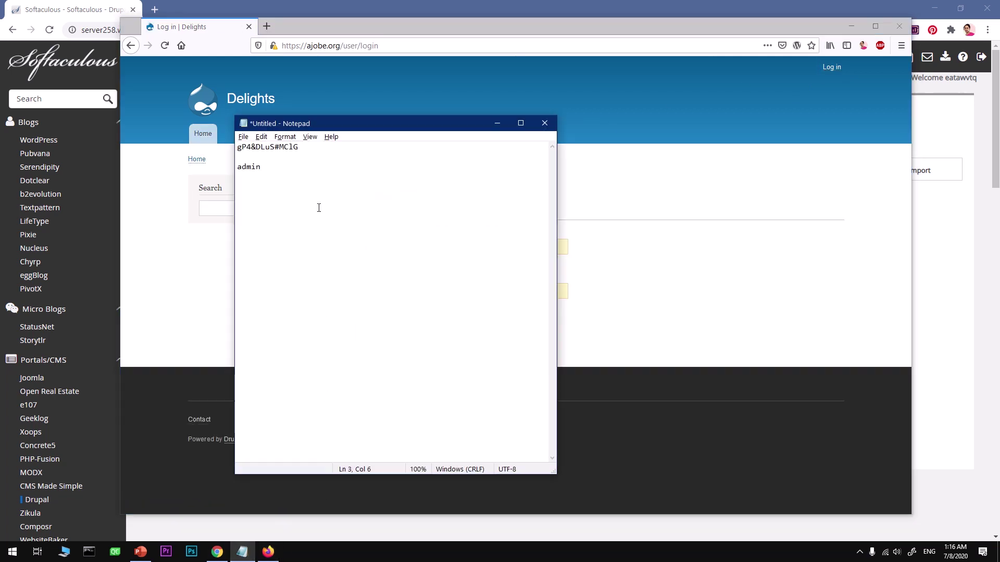
drag(306, 144, 229, 148)
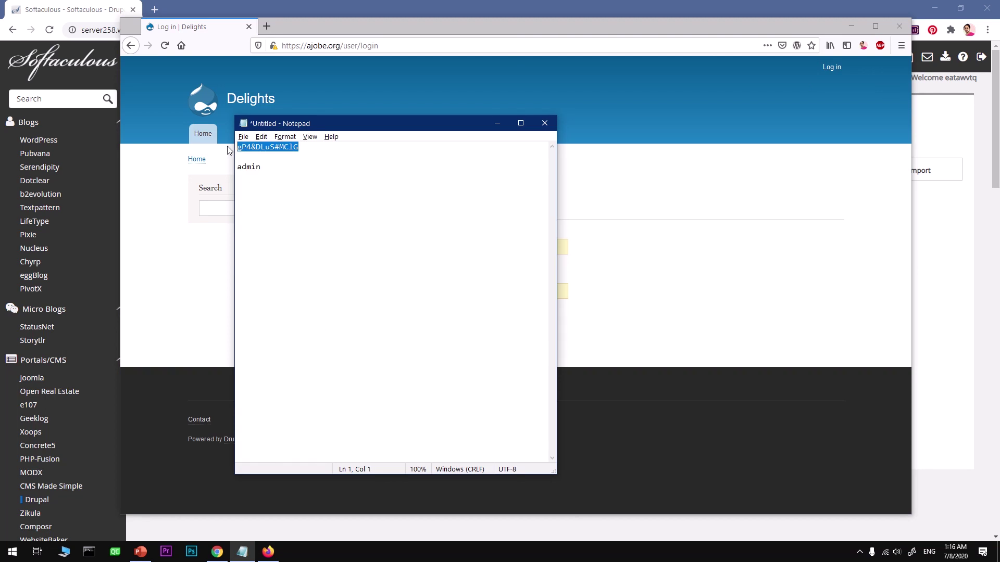
click(672, 317)
drag(462, 290, 348, 290)
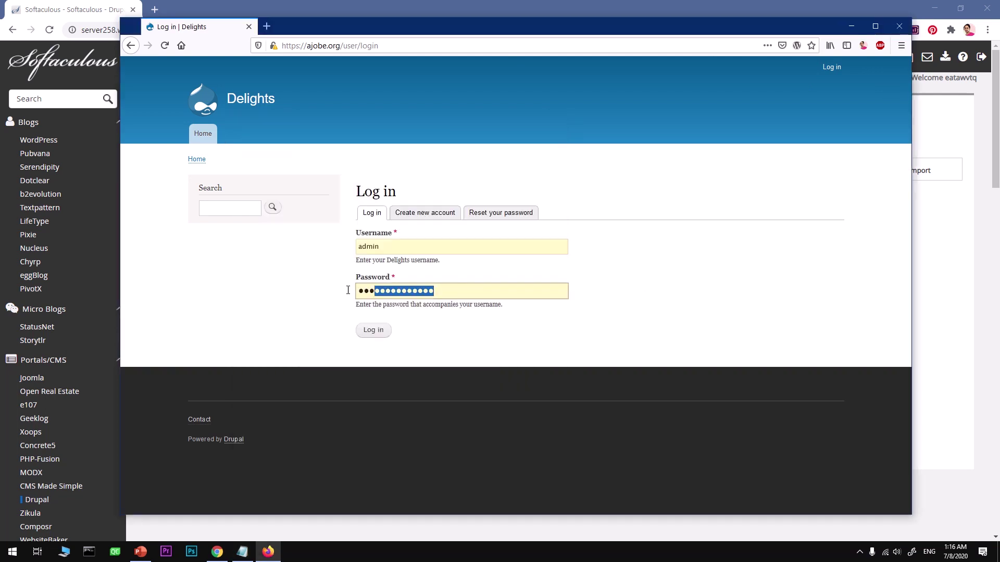
key(ctrl+v)
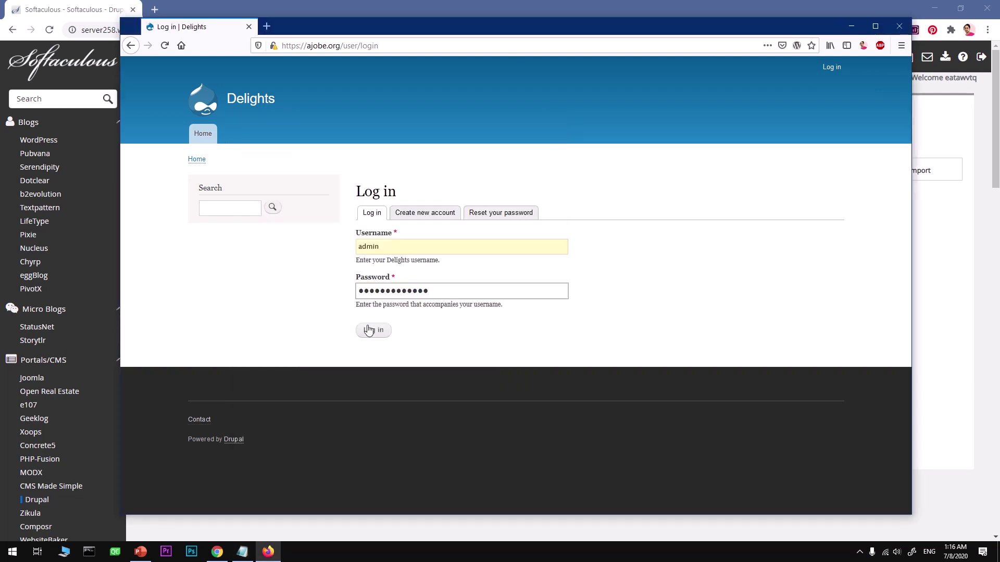
click(369, 331)
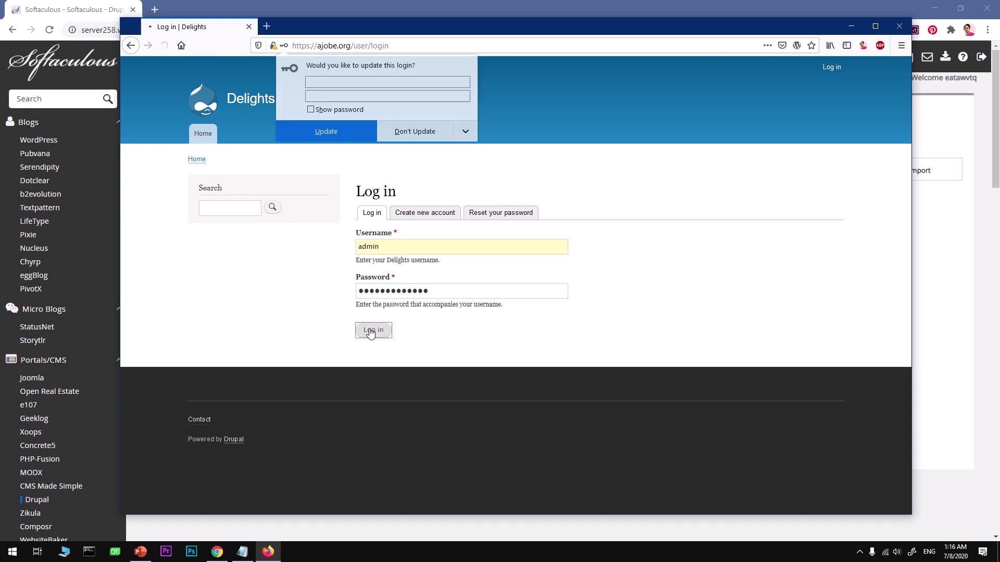
click(331, 130)
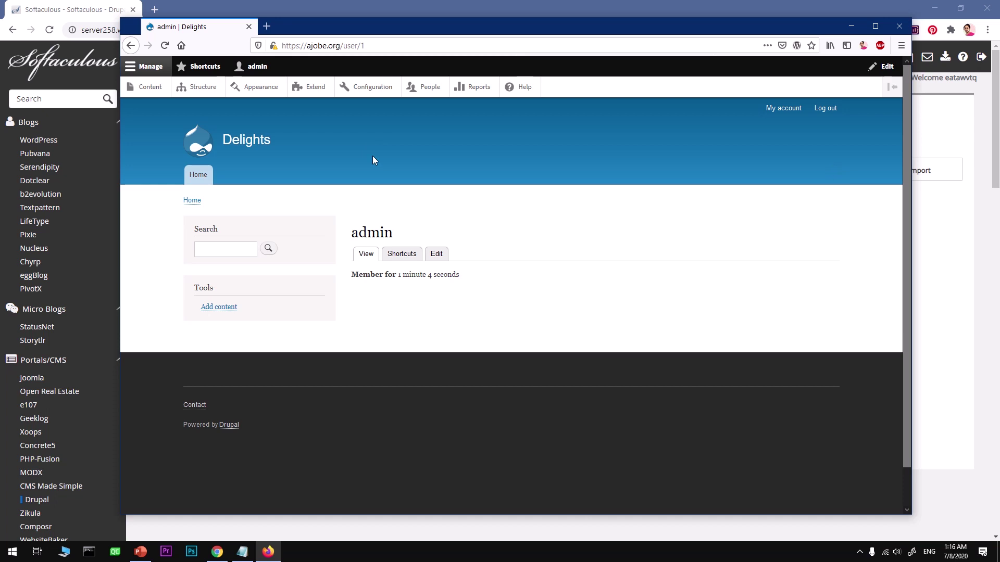
Step: Search Google for 'drupal themes' and open Drupal.org's Theme project listing, closing the Google results
click(267, 26)
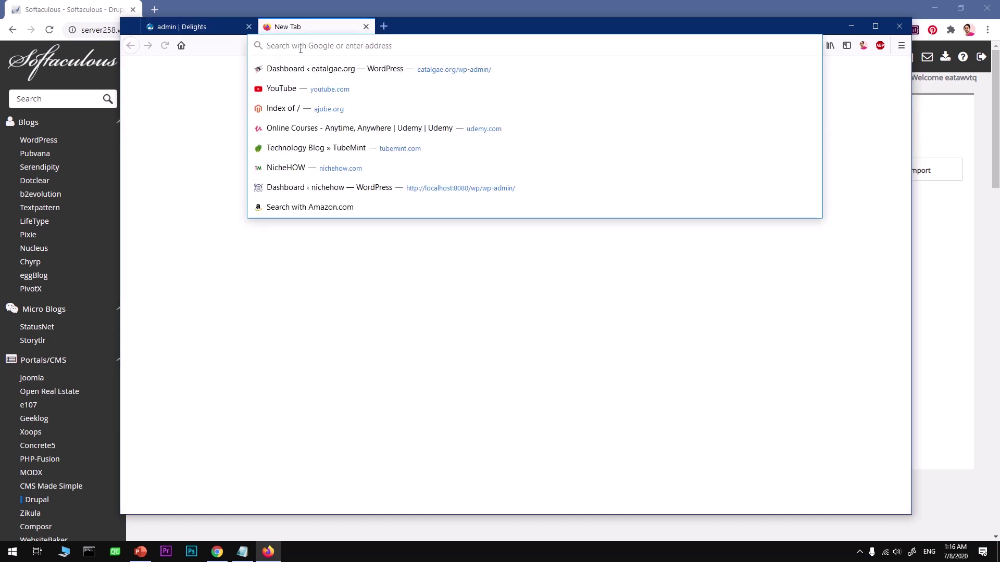
text(drupal them)
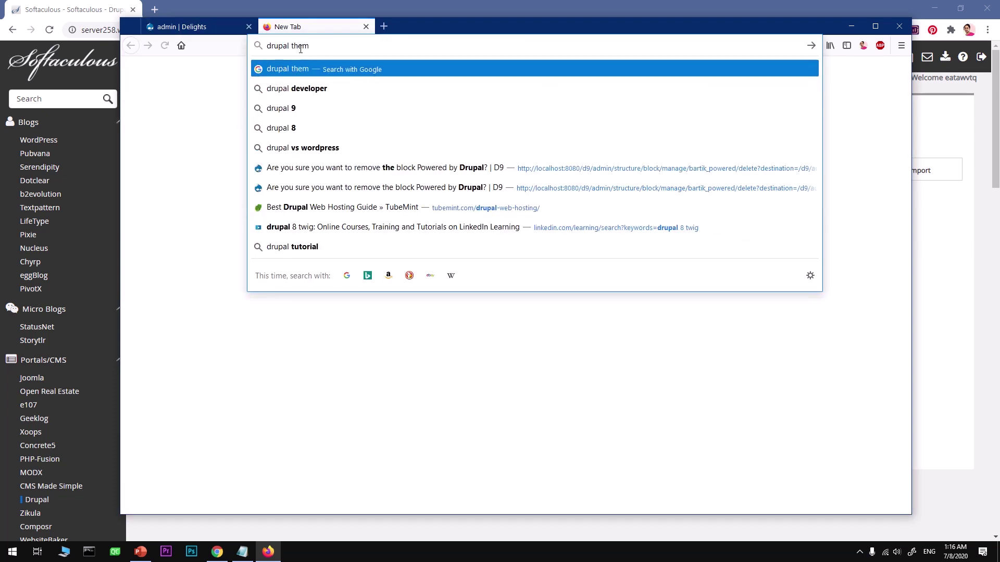
text(es)
key(Return)
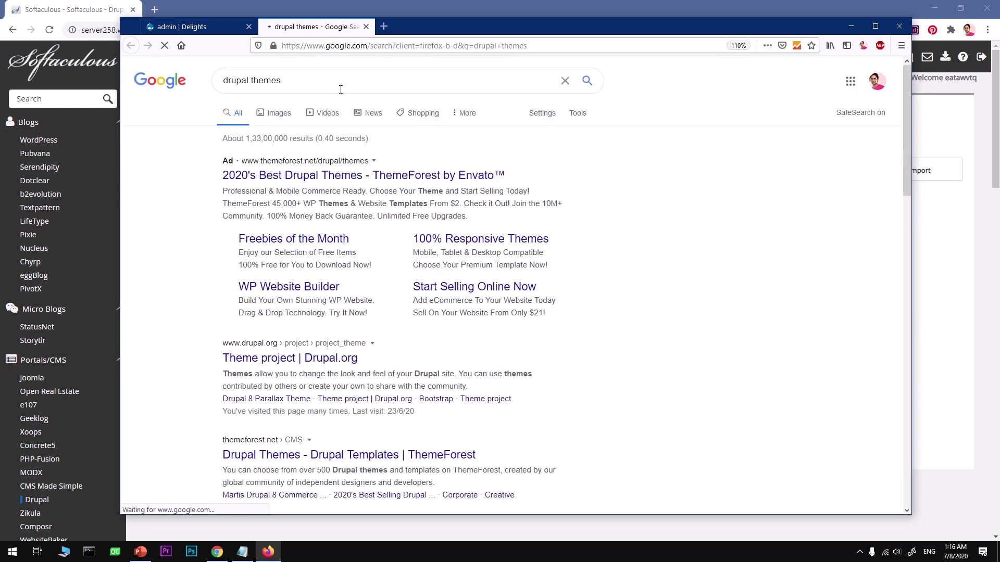
click(306, 365)
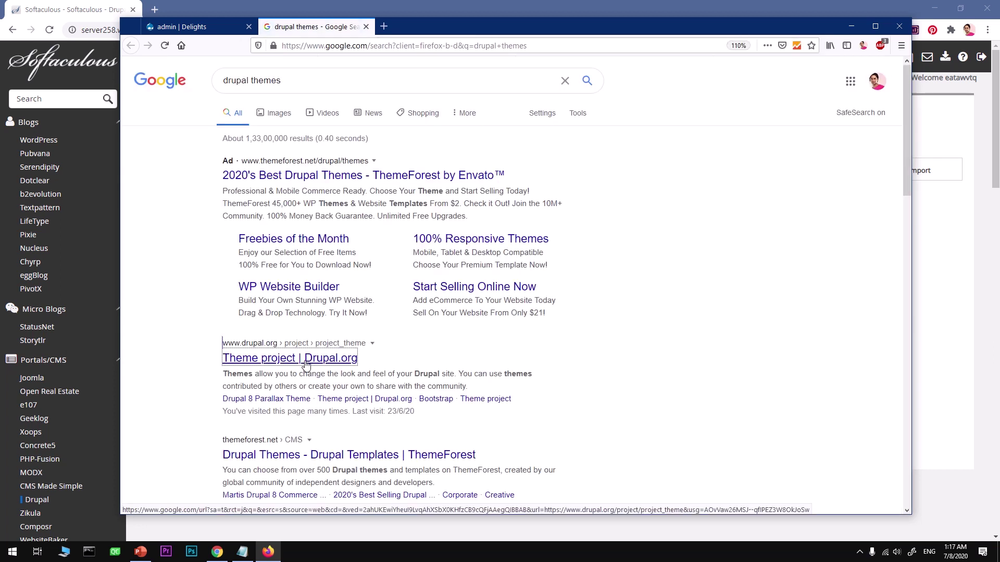
click(366, 27)
Step: Scroll the Drupal.org theme listing down to MAYO and open its project page in a new tab
click(207, 31)
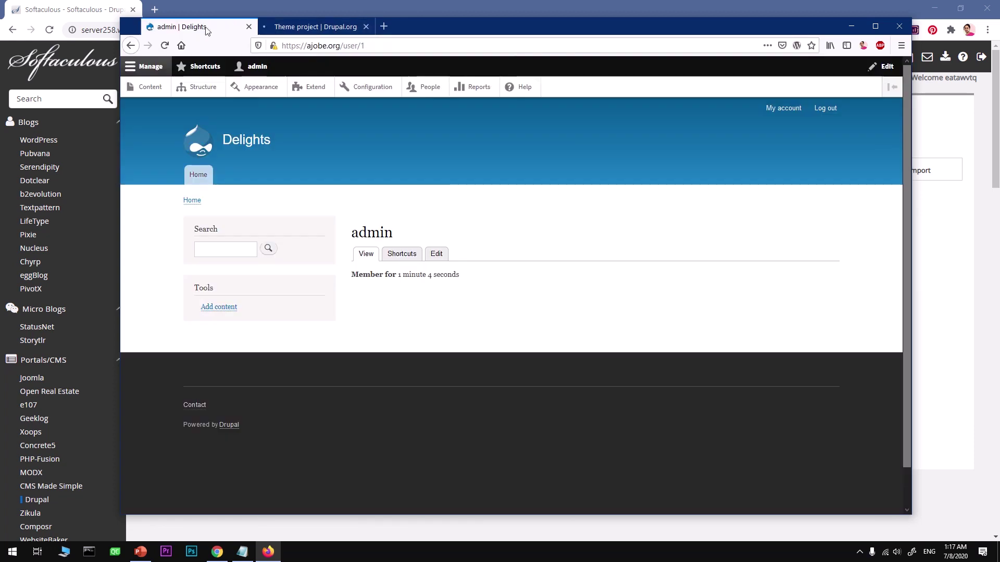
click(304, 26)
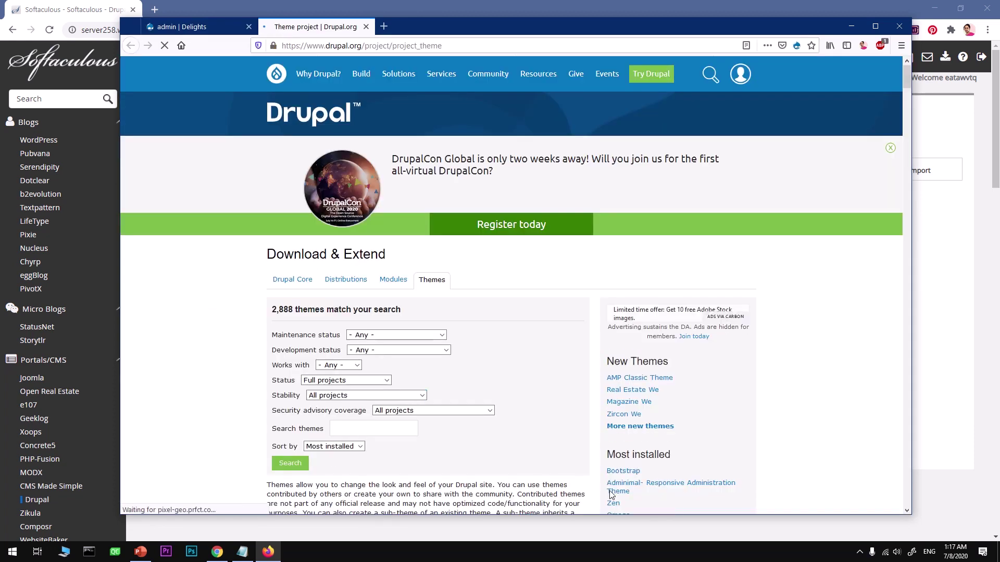
scroll(493, 412, down, 7)
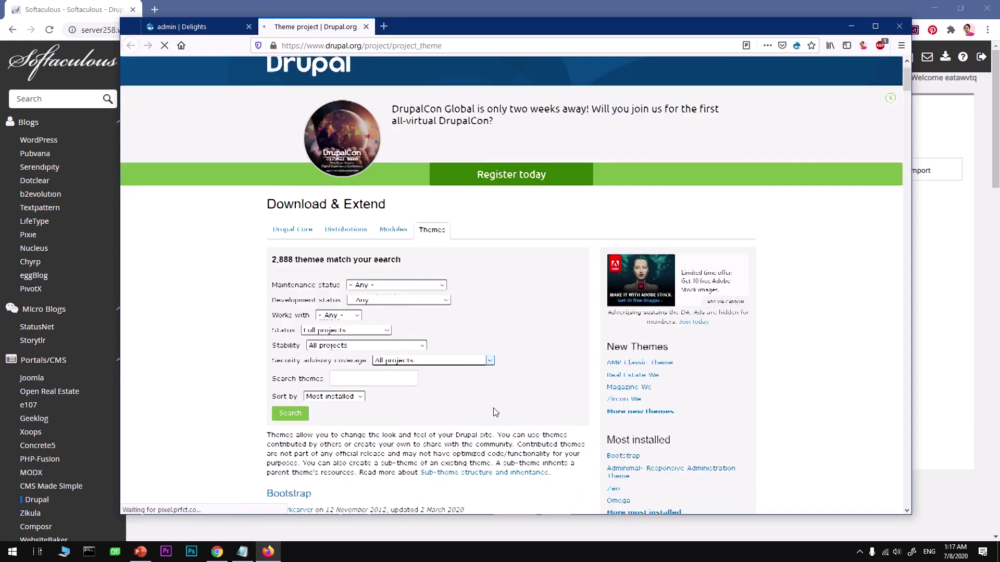
scroll(495, 413, down, 20)
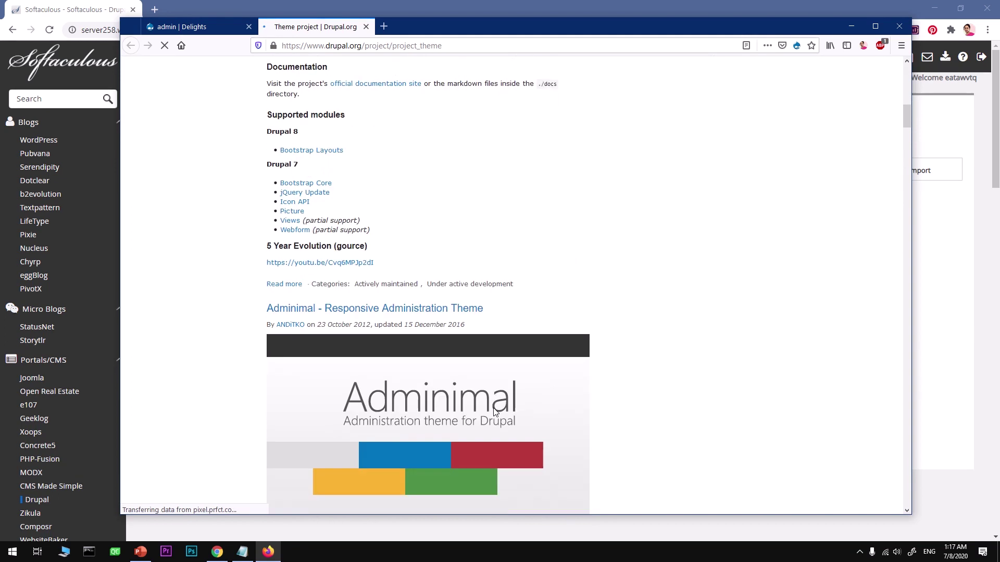
scroll(495, 412, down, 18)
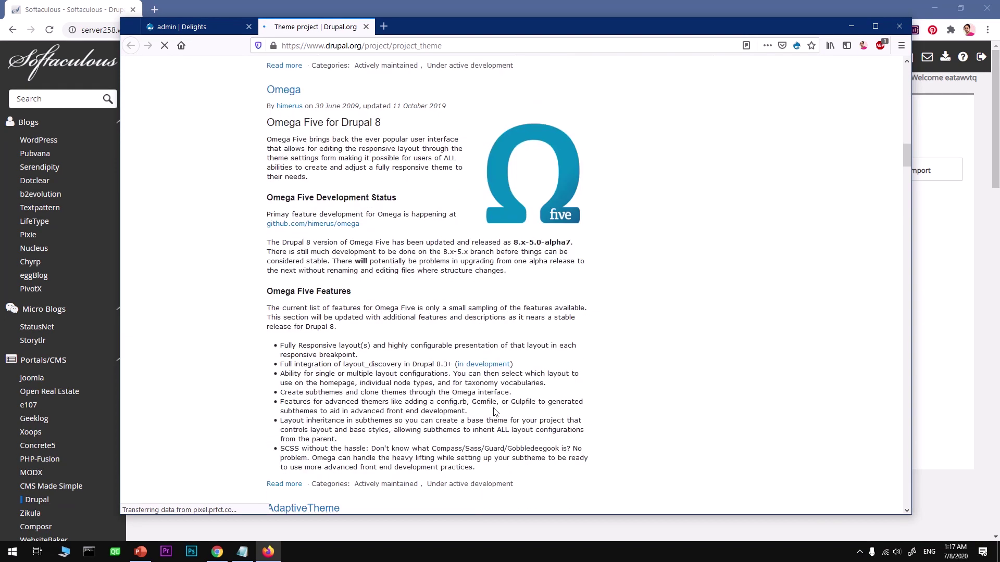
scroll(496, 412, down, 14)
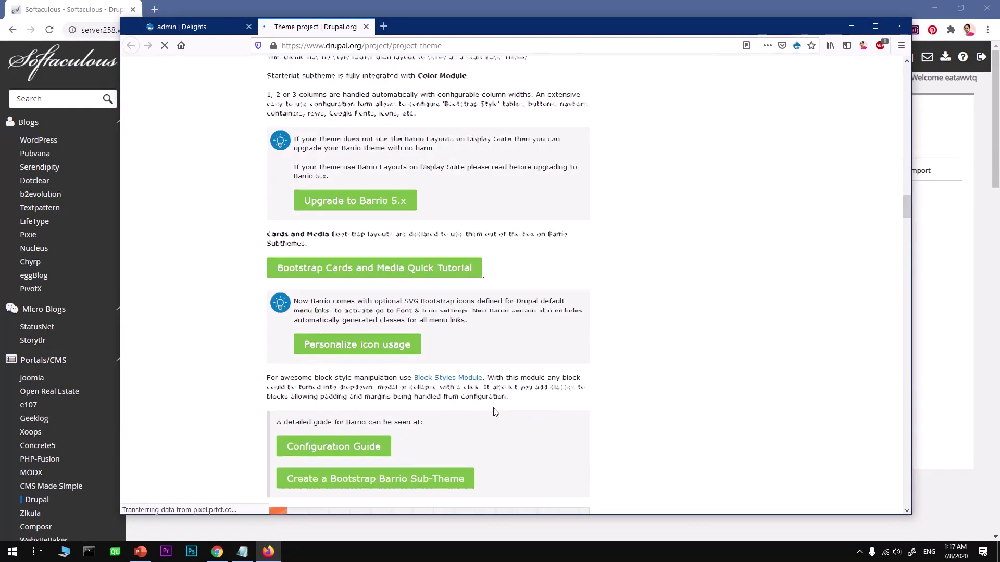
scroll(496, 412, down, 15)
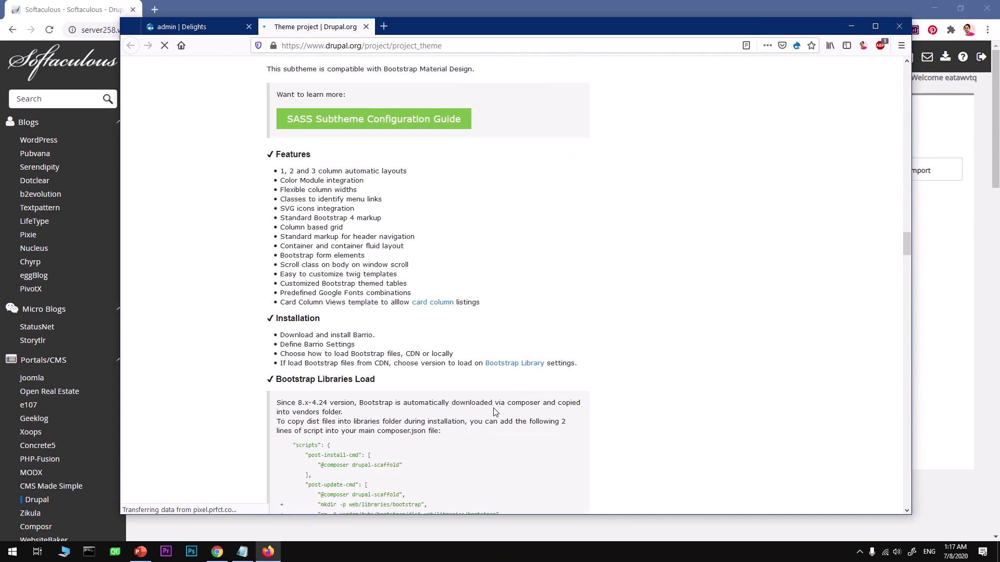
scroll(496, 412, down, 12)
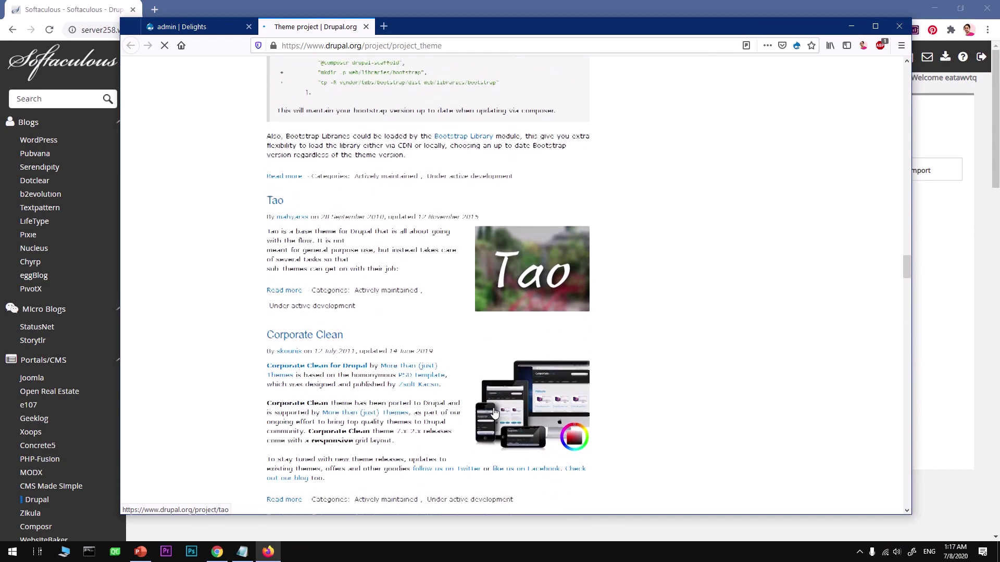
scroll(495, 412, down, 4)
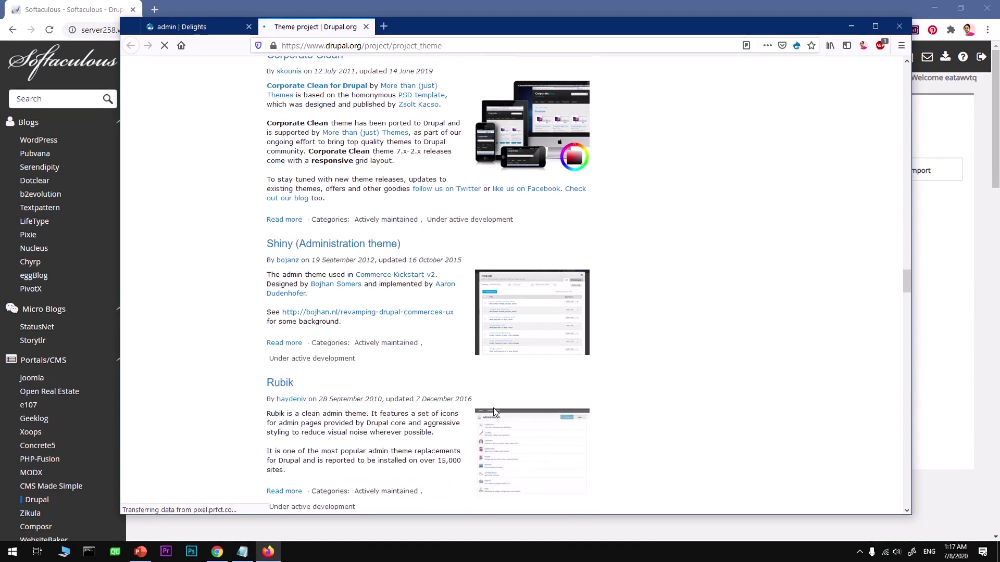
scroll(495, 412, down, 8)
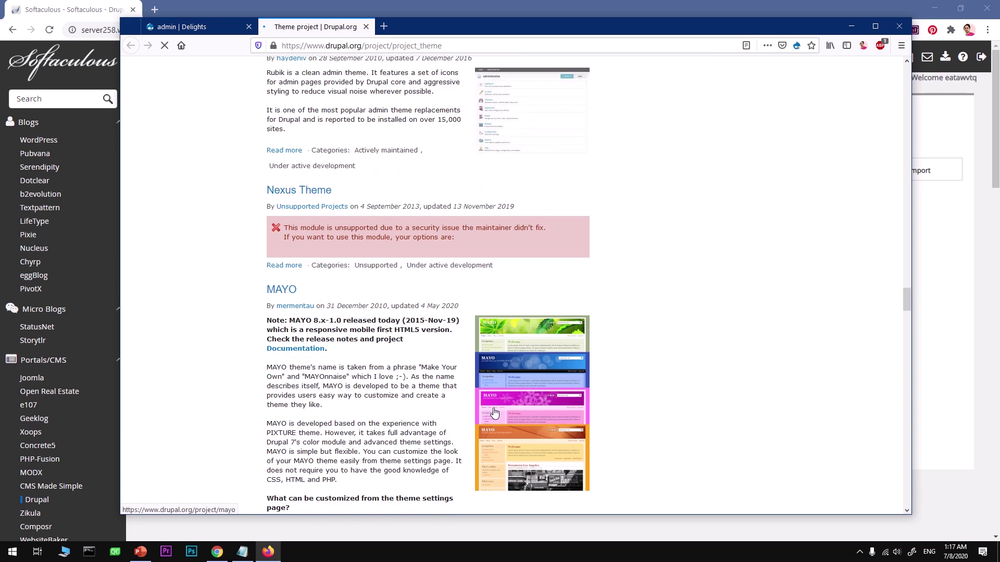
middle_click(290, 298)
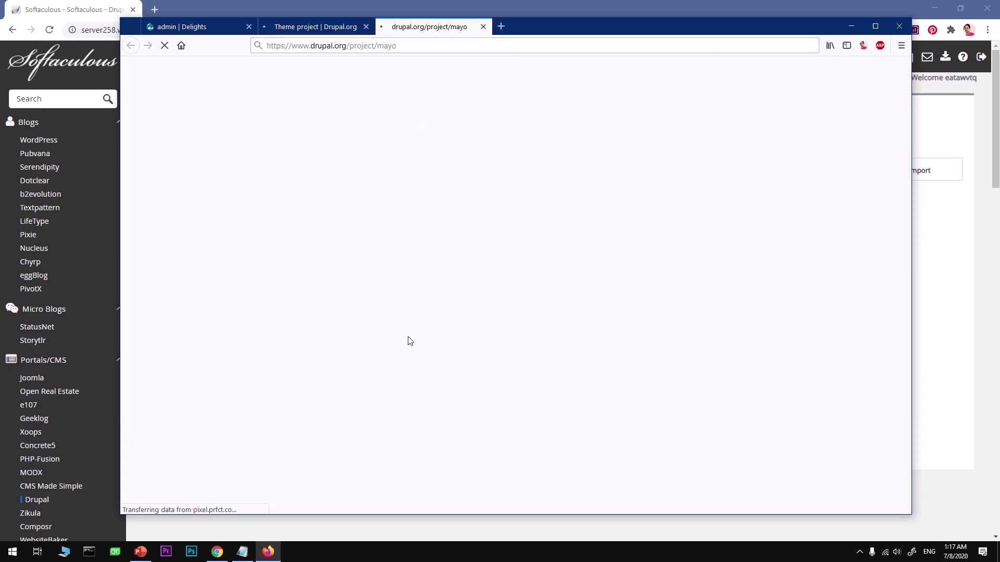
Step: Scroll back to the top of the theme listing and open Drupal.org's modules listing
click(330, 27)
scroll(374, 260, up, 10)
scroll(372, 257, up, 15)
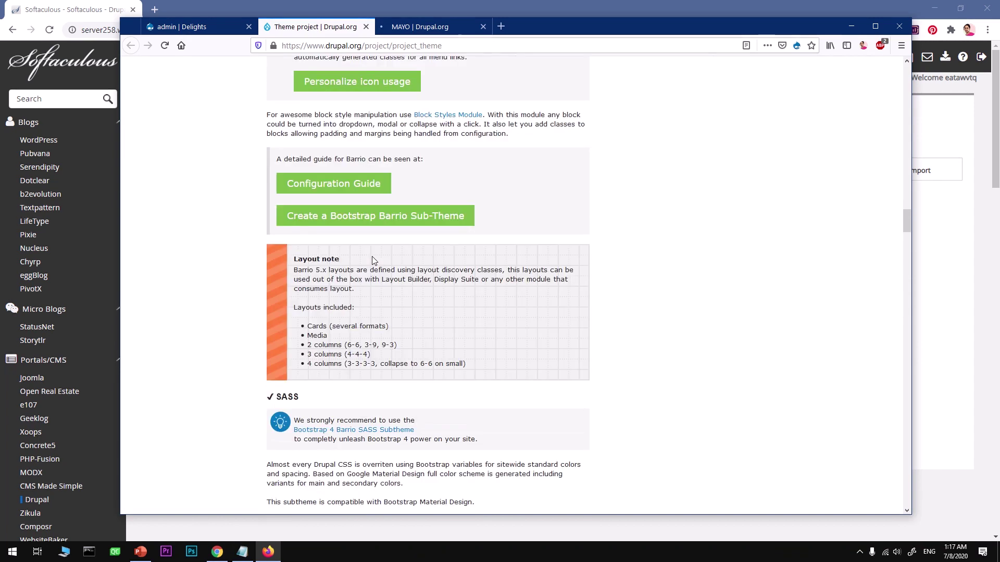
scroll(371, 259, up, 10)
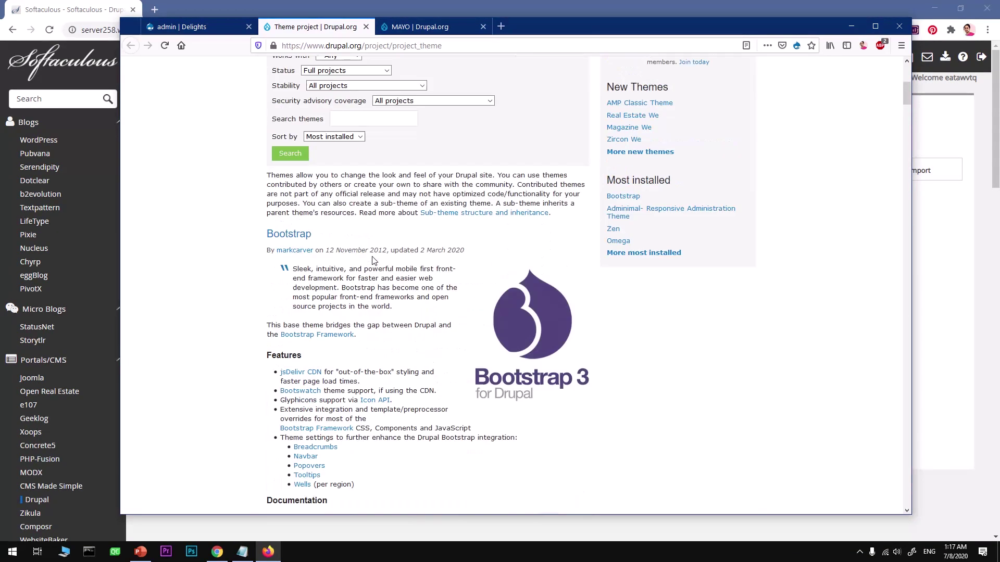
scroll(374, 261, up, 6)
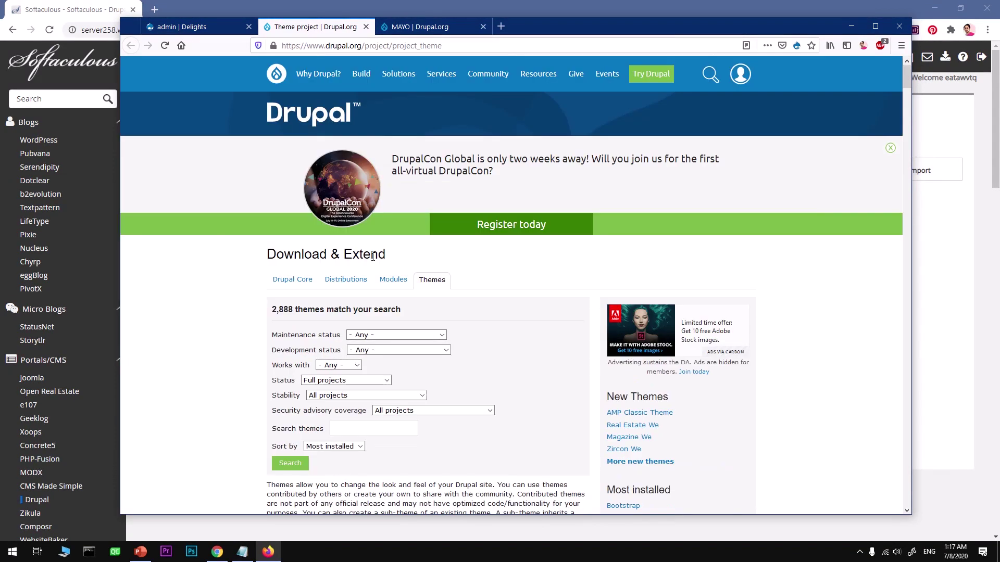
click(393, 280)
Step: On the MAYO project page, bring up the link options for the 8.x-1.3 tar.gz download
click(419, 28)
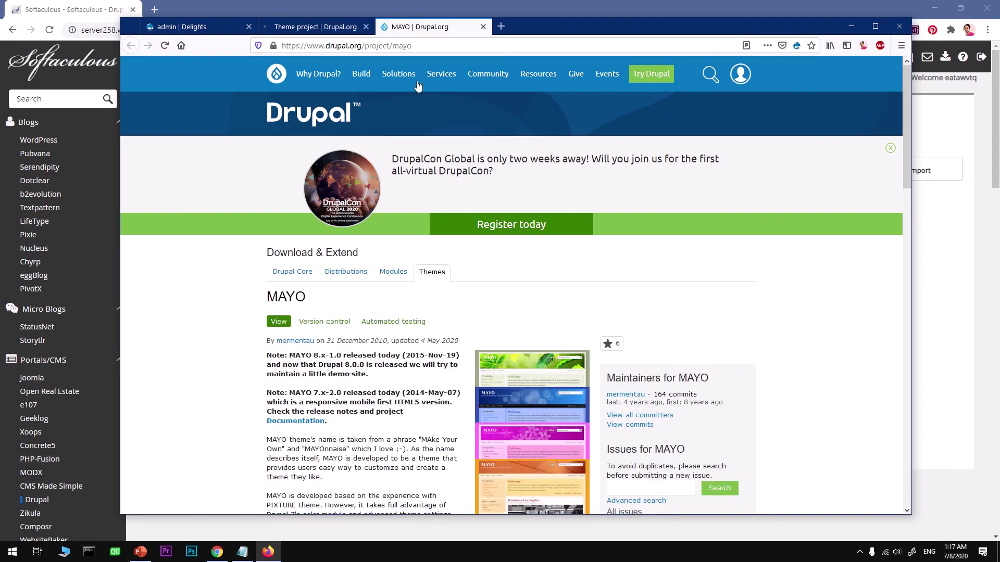
scroll(391, 346, down, 6)
scroll(390, 346, down, 7)
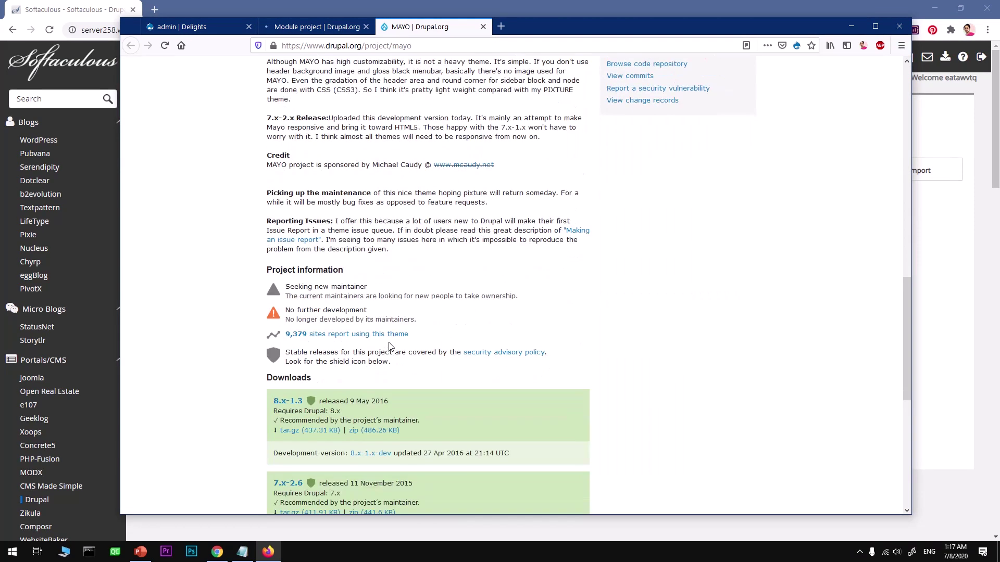
scroll(390, 346, down, 2)
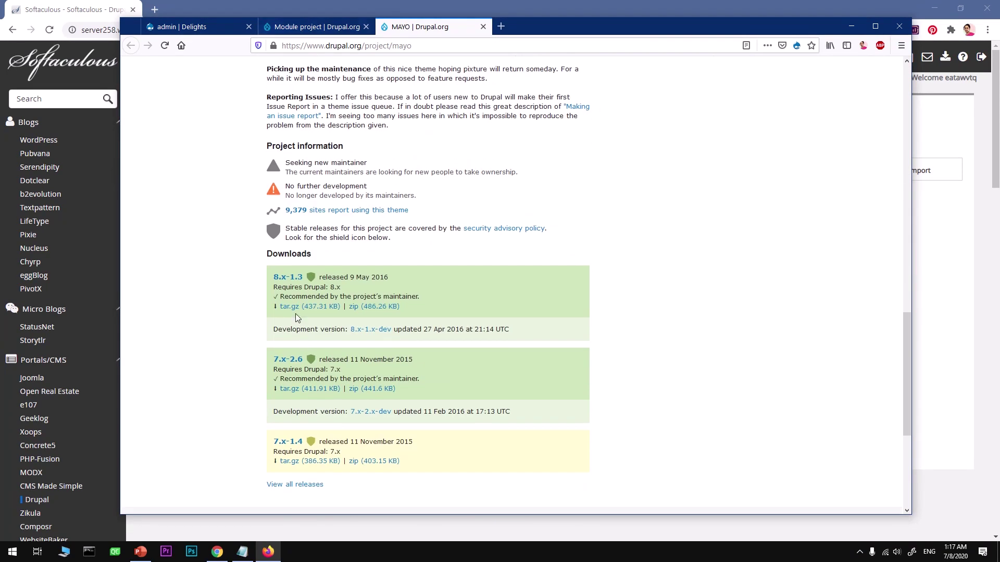
right_click(297, 311)
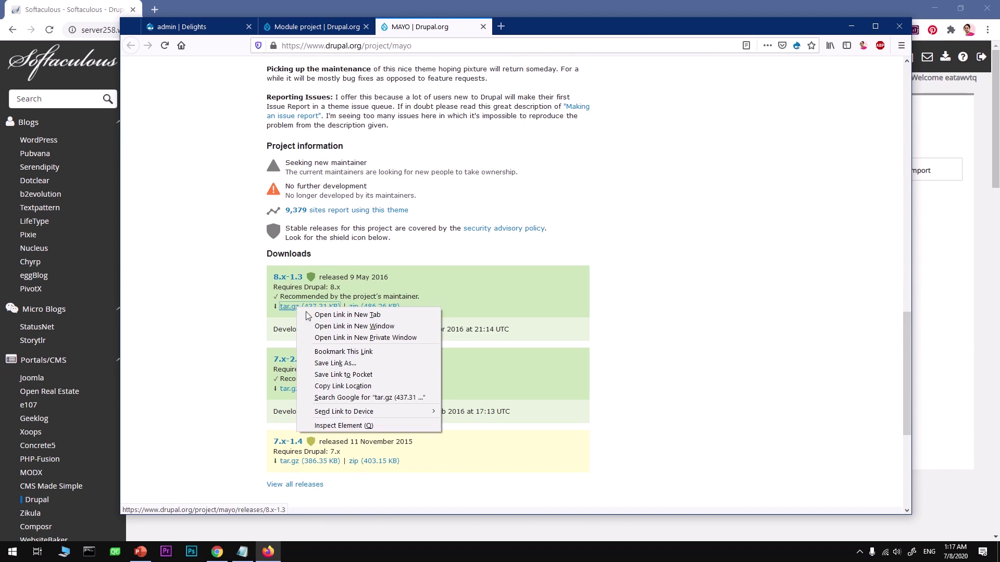
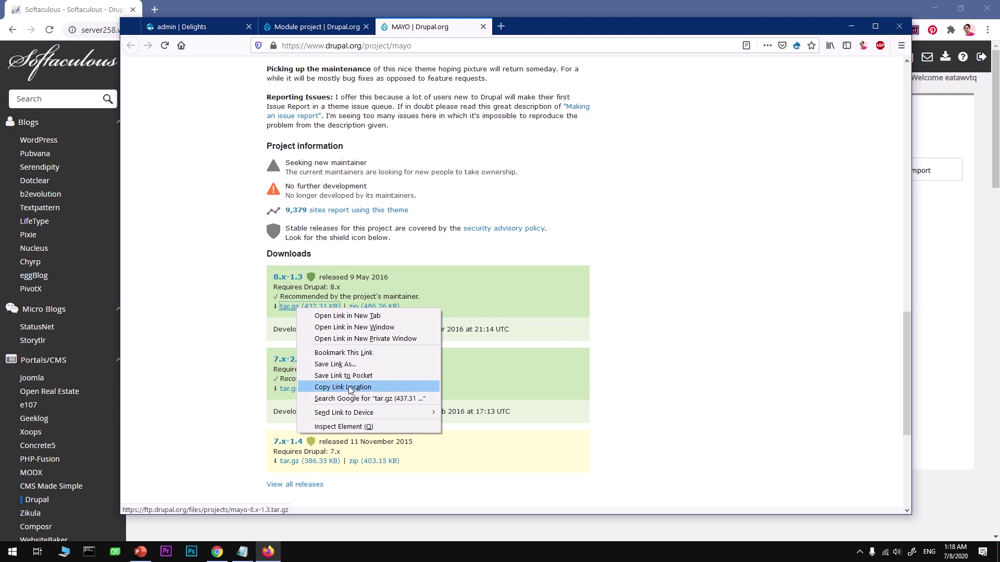
Step: Copy the MAYO 8.x-1.3 tar.gz download link, then go back to the Delights admin site
click(343, 387)
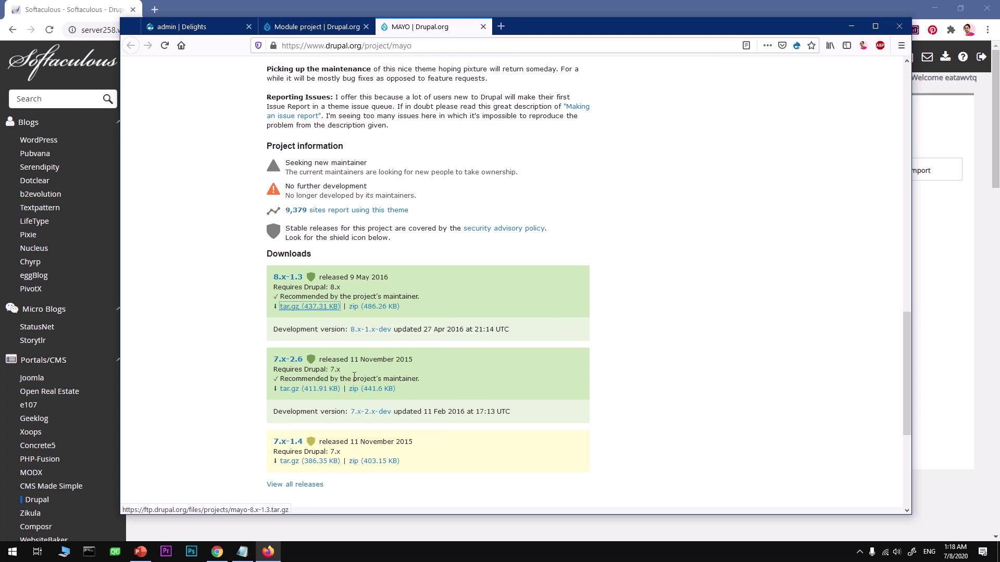
click(221, 29)
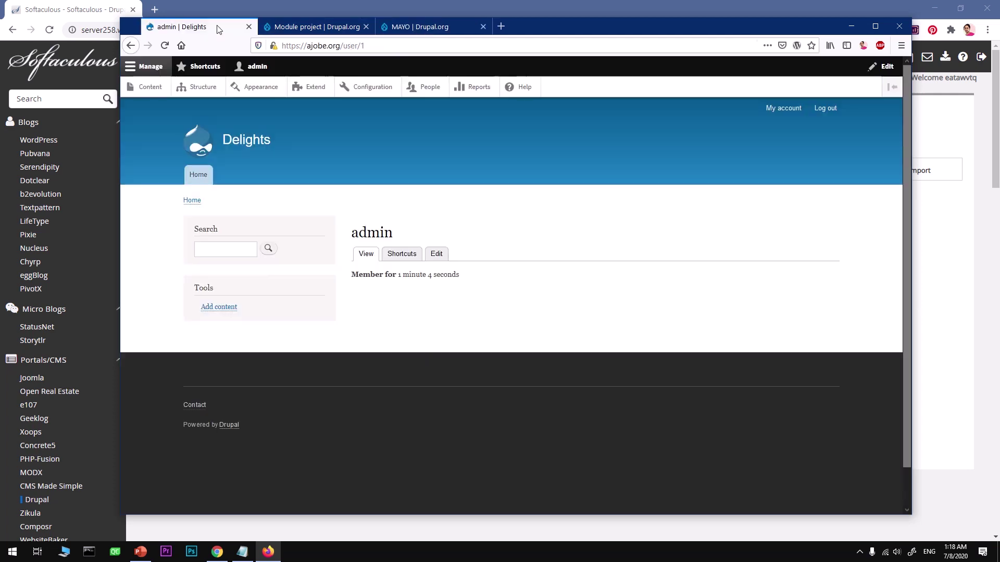
Step: Try installing MAYO from the pasted URL under Appearance; Drupal rejects it as incompatible with 9.0.1
click(252, 90)
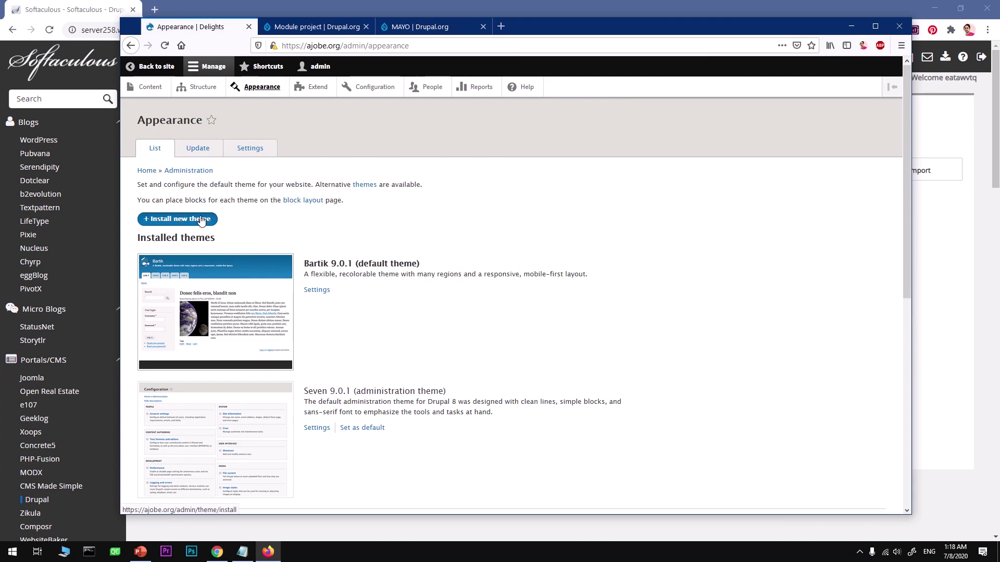
click(202, 221)
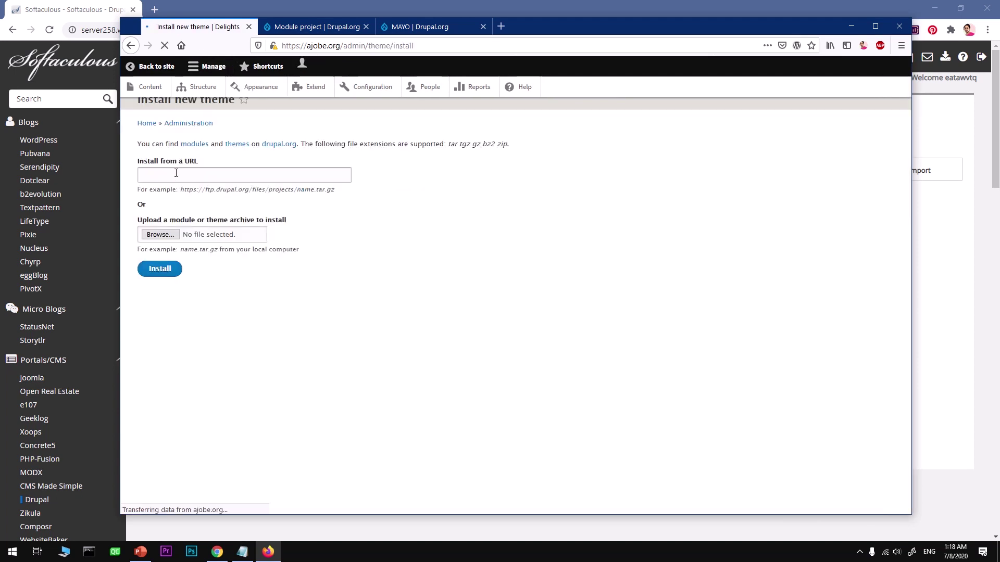
click(178, 195)
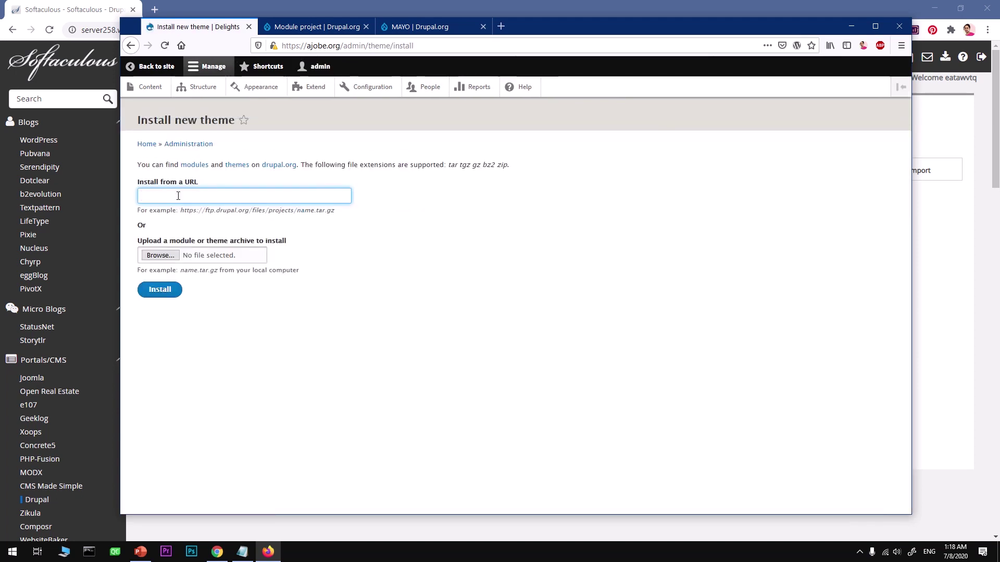
text(https://ftp.drupal.org/files/projects/mayo-8.x-1.3.tar.gz)
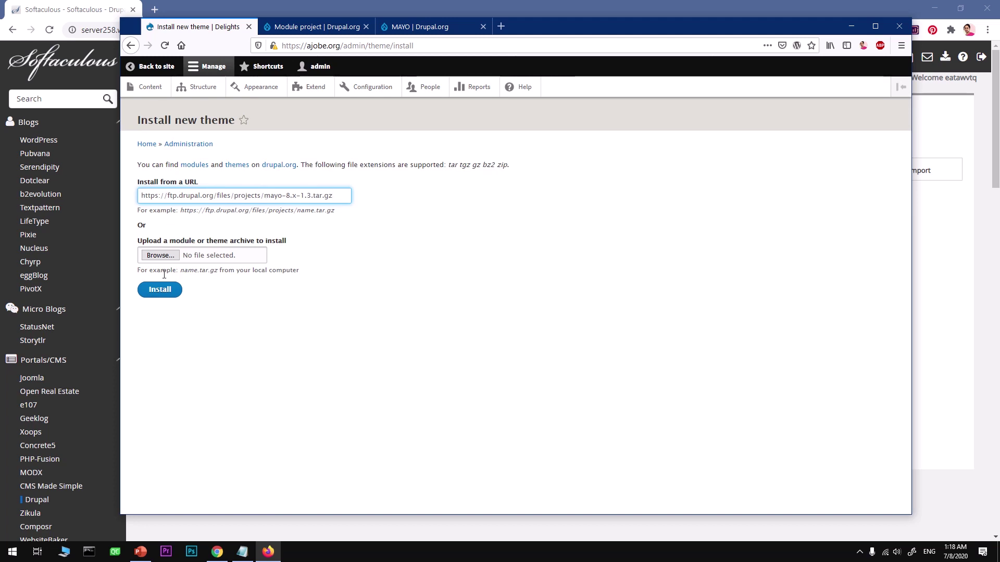
click(158, 292)
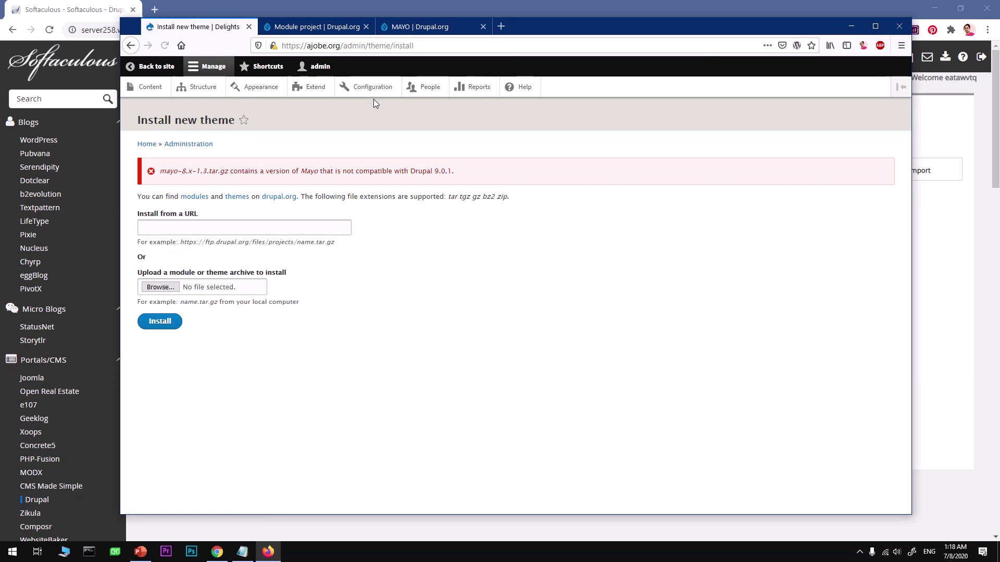
drag(192, 170, 502, 167)
click(504, 168)
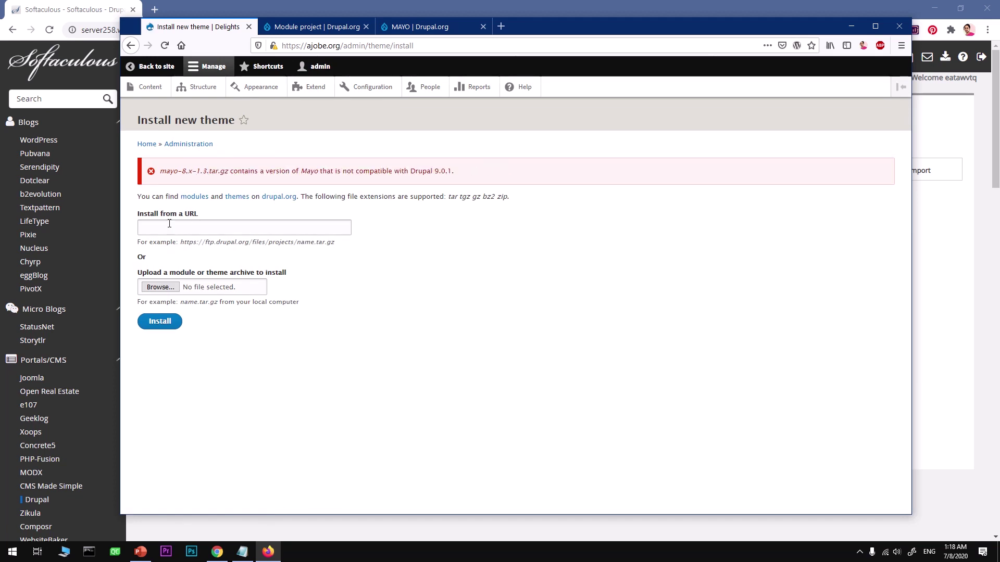
click(336, 29)
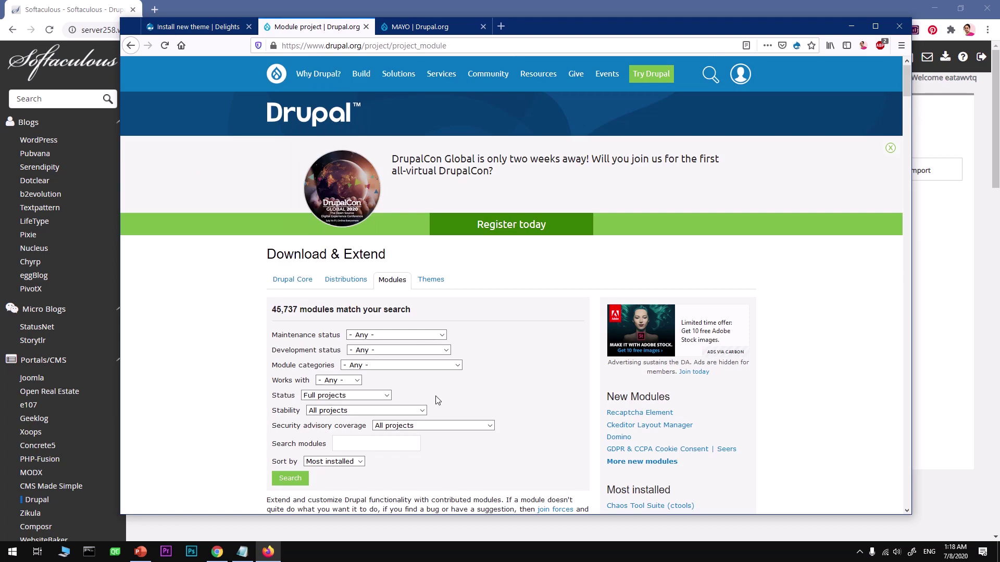
Step: Filter the Drupal.org modules listing to modules that work with Drupal 9
scroll(437, 400, down, 5)
scroll(437, 400, down, 15)
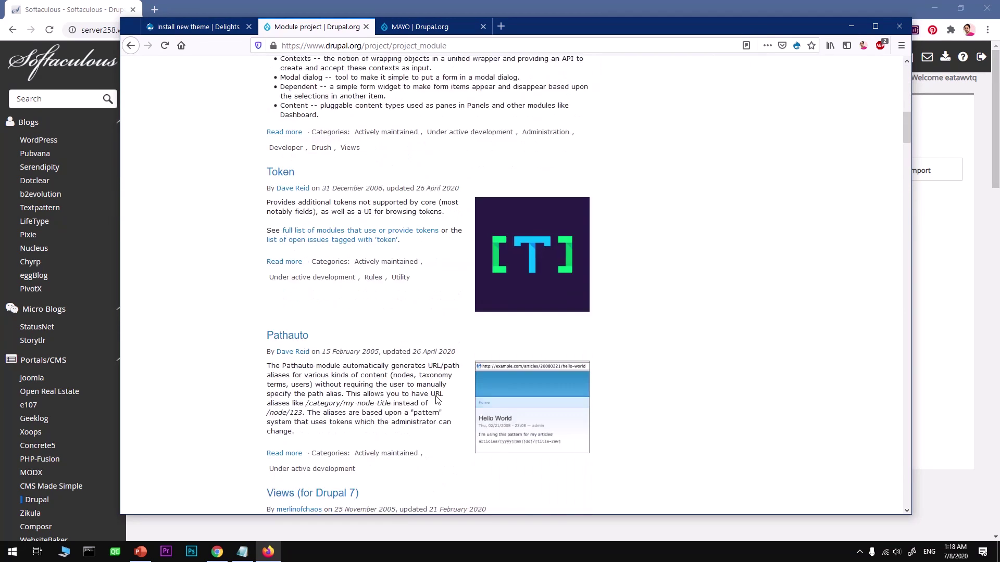
scroll(437, 398, down, 15)
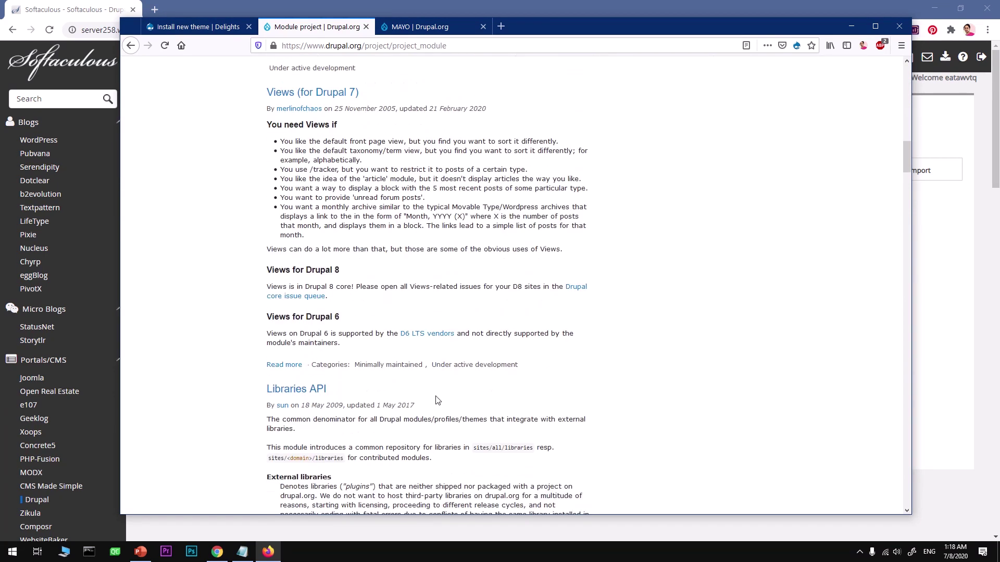
scroll(437, 400, down, 15)
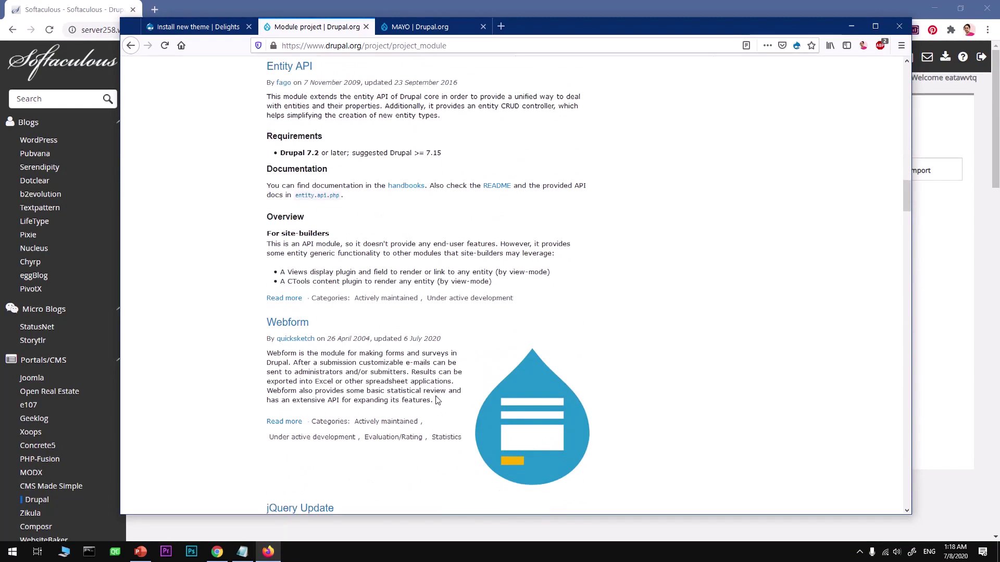
scroll(436, 399, down, 5)
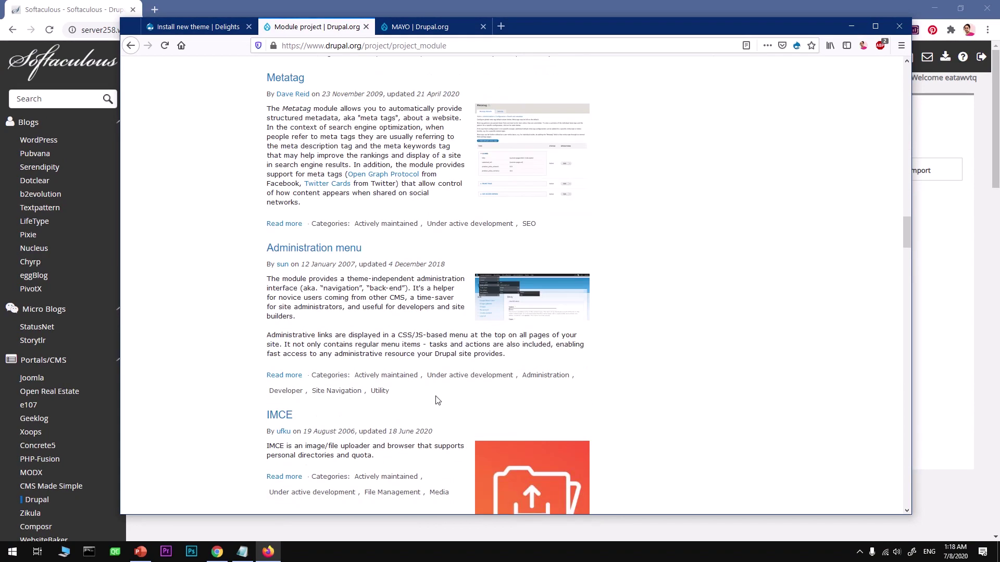
scroll(436, 400, down, 3)
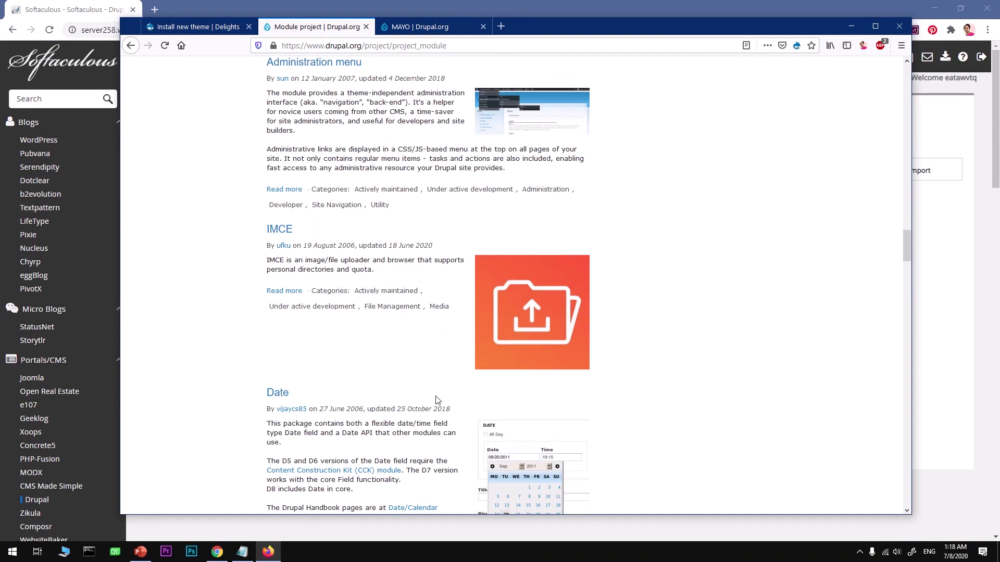
scroll(436, 400, up, 20)
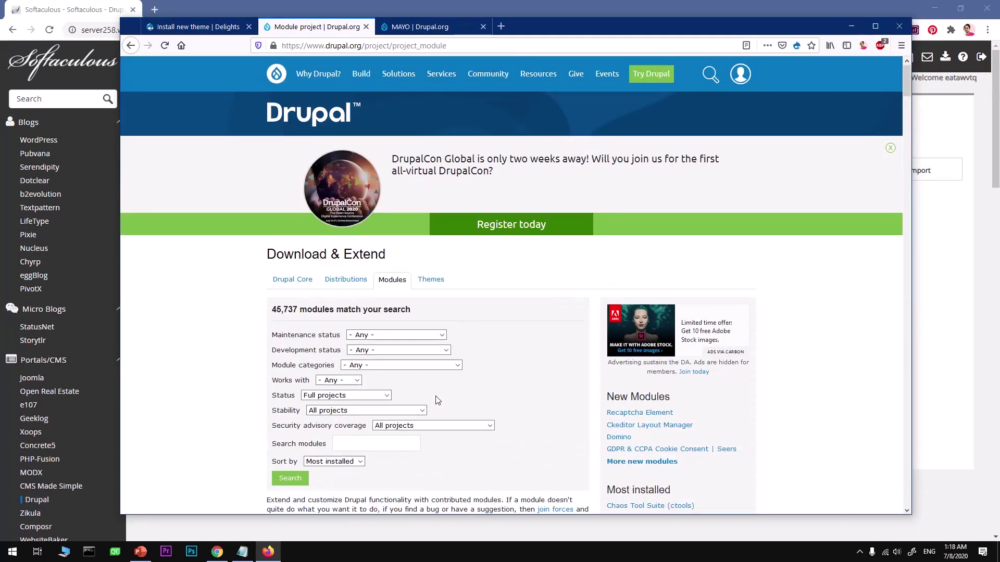
click(359, 337)
click(211, 358)
click(358, 355)
click(225, 376)
click(334, 383)
click(336, 413)
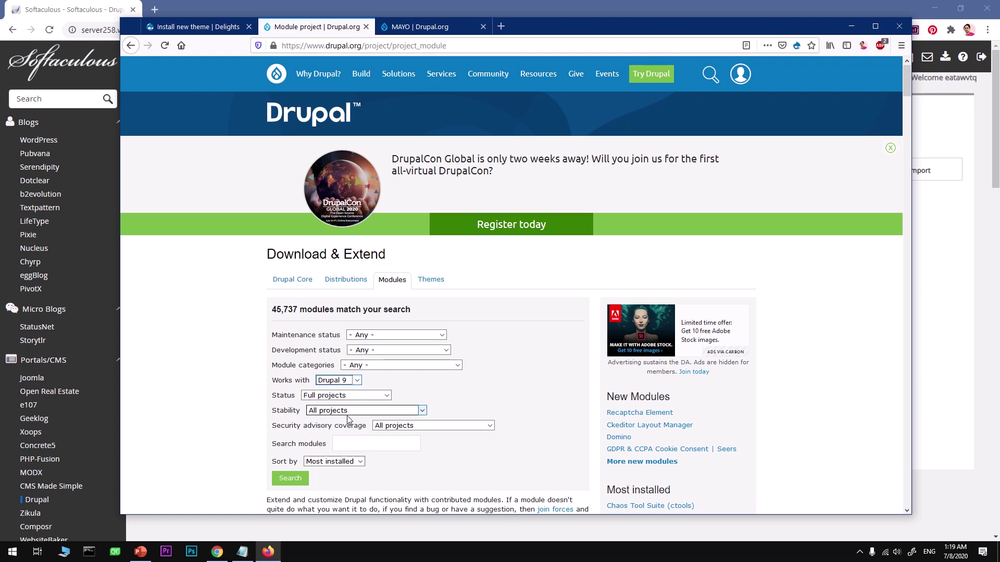
click(286, 478)
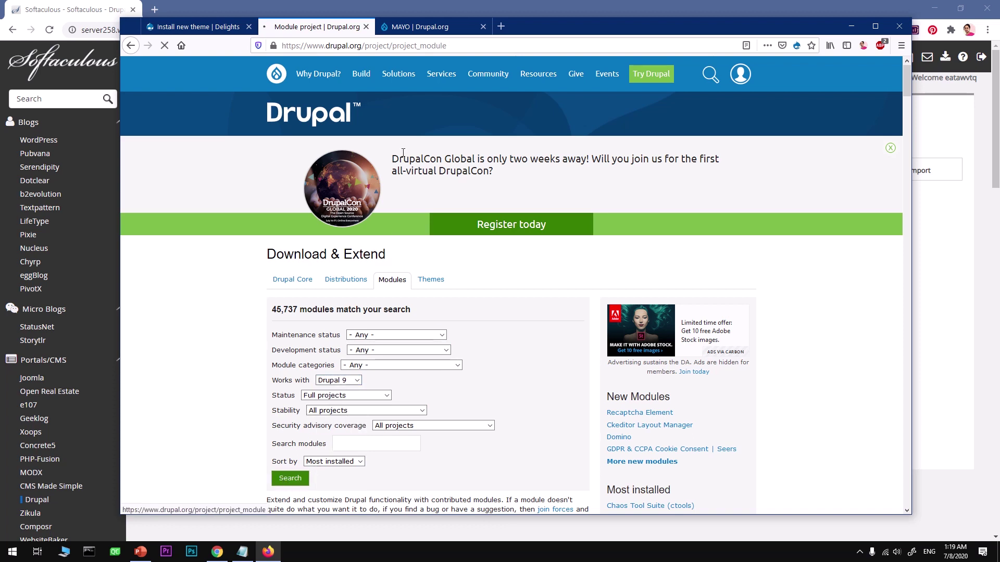
Step: Filter the Drupal.org themes listing to Drupal 9-compatible themes
click(406, 28)
scroll(405, 317, up, 15)
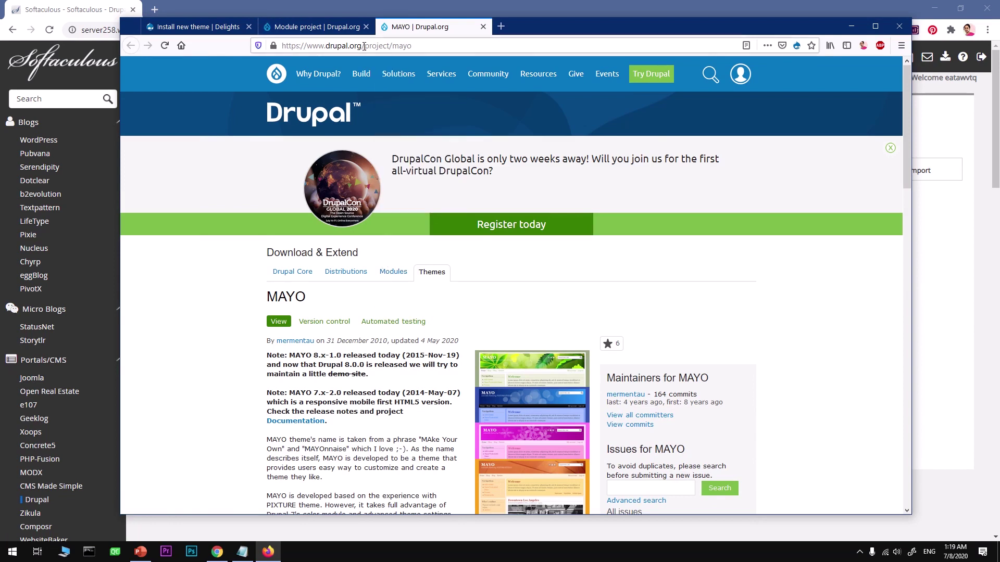
click(428, 275)
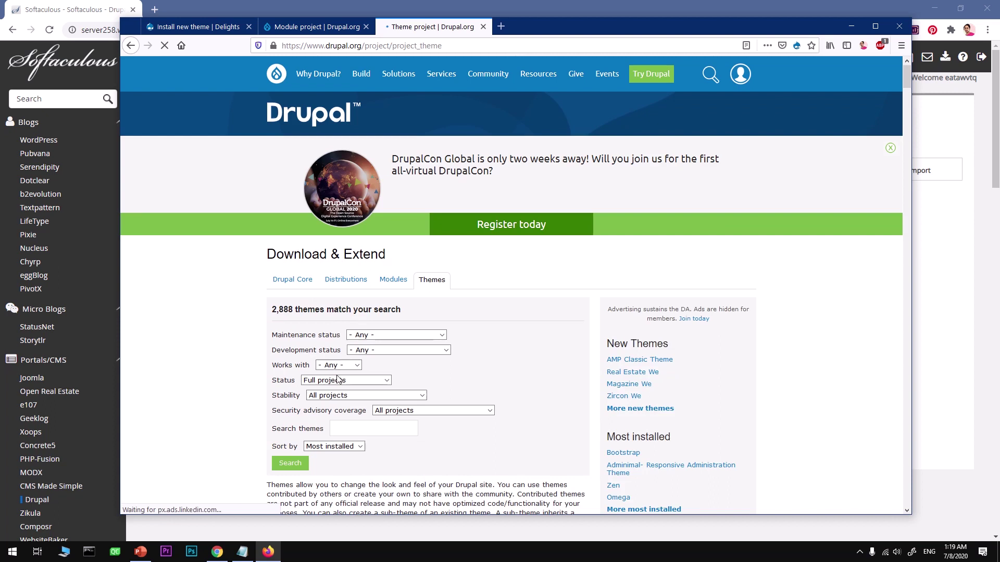
click(338, 366)
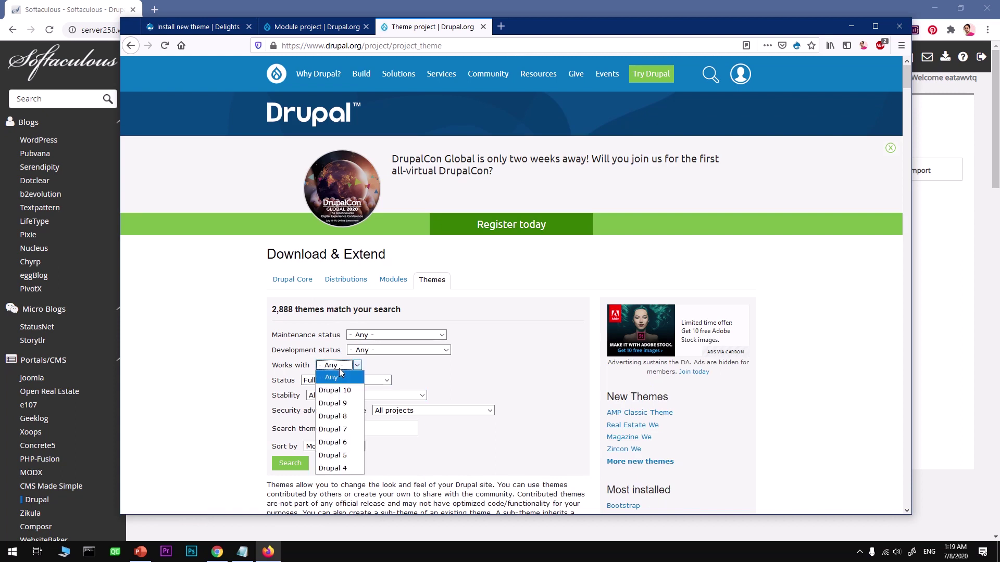
click(334, 403)
click(290, 463)
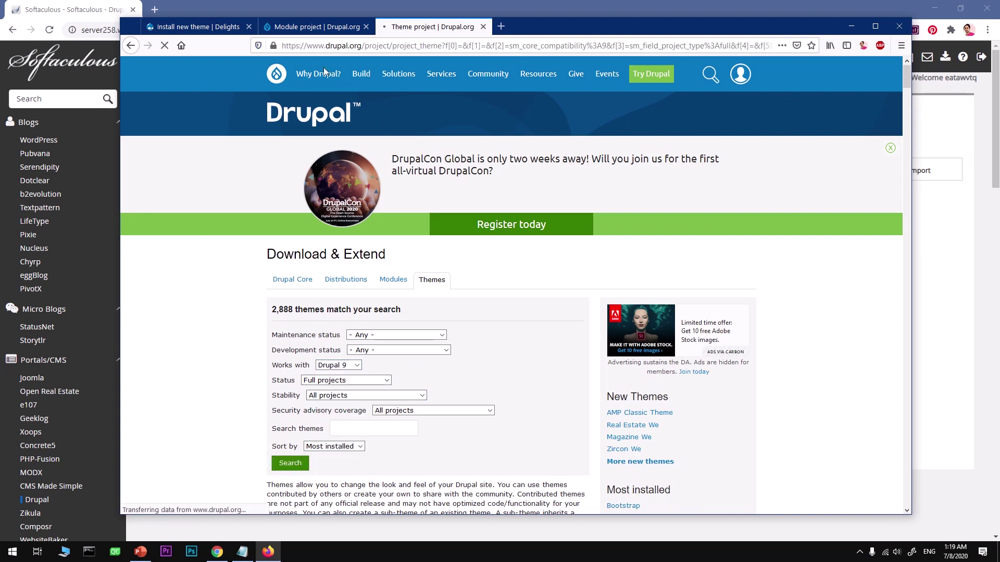
Step: Copy Admin Toolbar's 8.x-2.3 tar.gz download link and return to the Delights site
click(298, 28)
scroll(394, 353, down, 10)
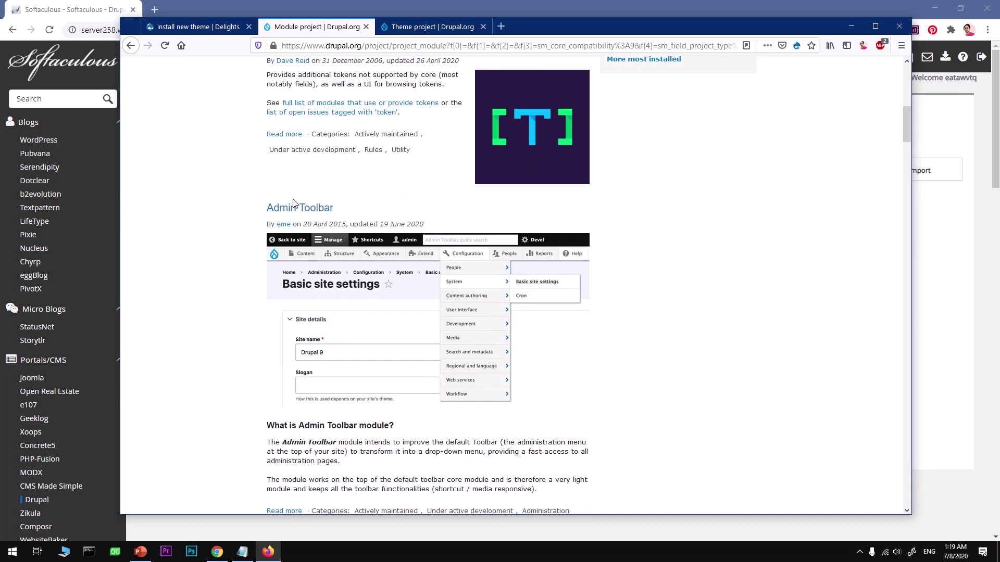
click(305, 211)
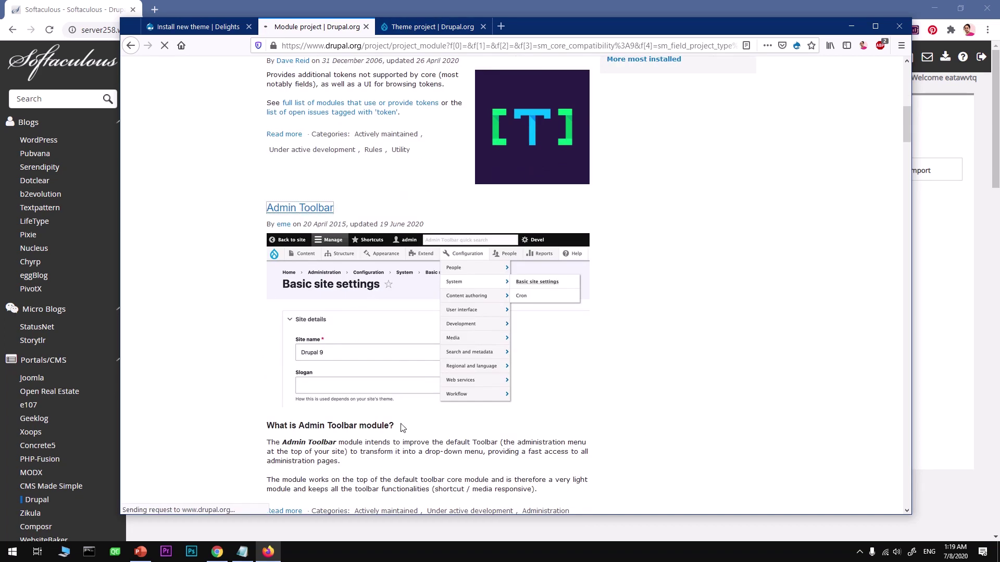
scroll(401, 429, down, 6)
scroll(401, 428, down, 3)
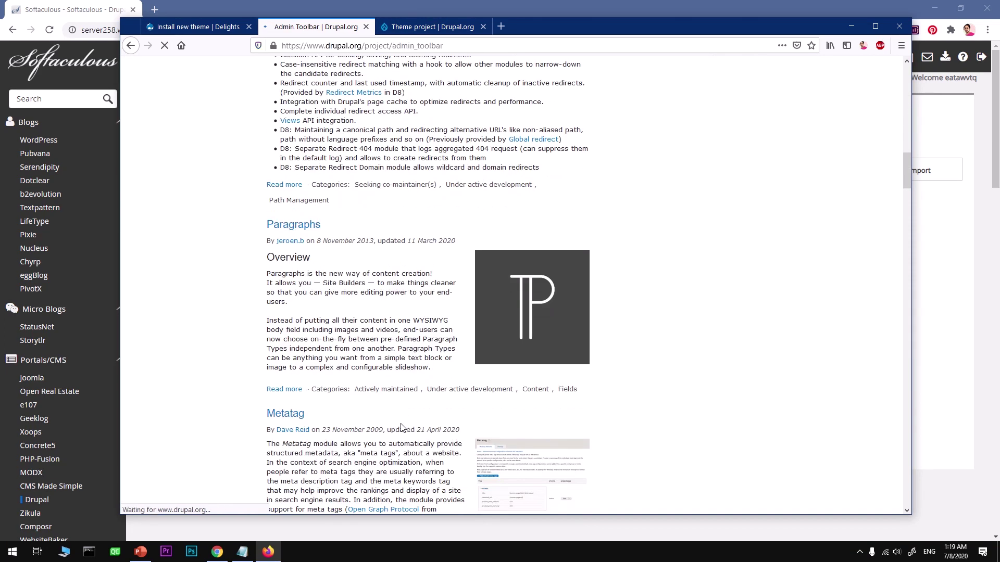
scroll(402, 428, down, 15)
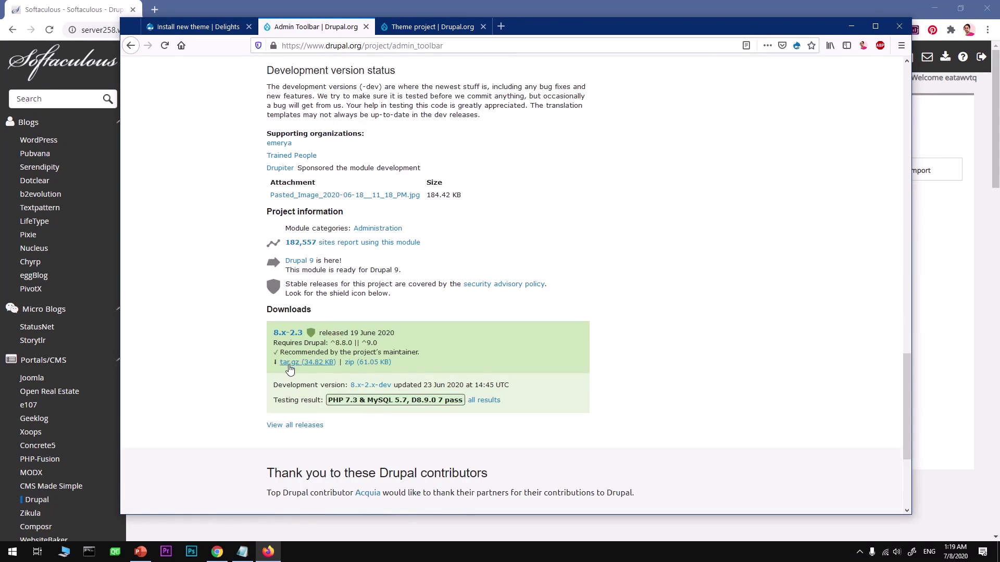
right_click(291, 366)
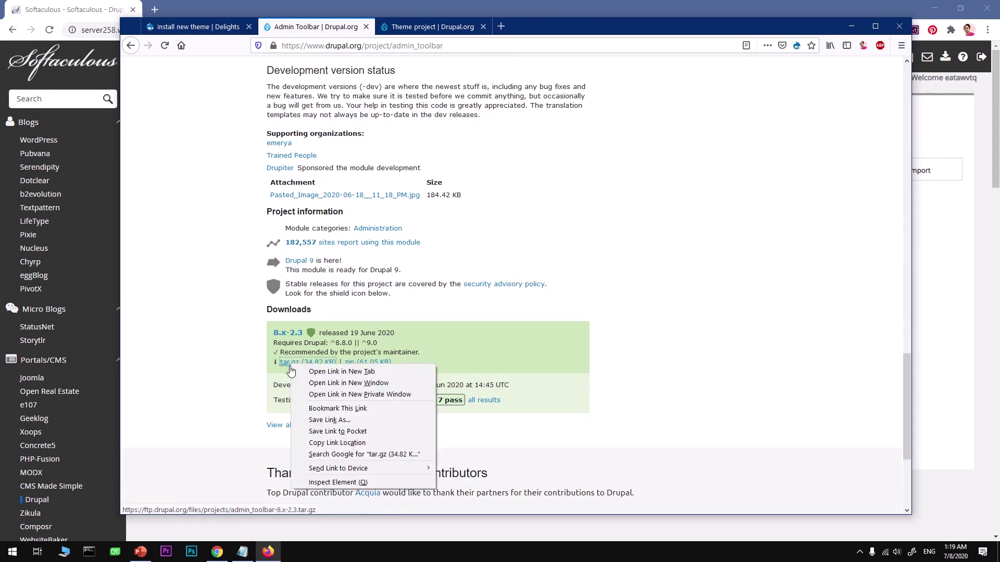
click(311, 444)
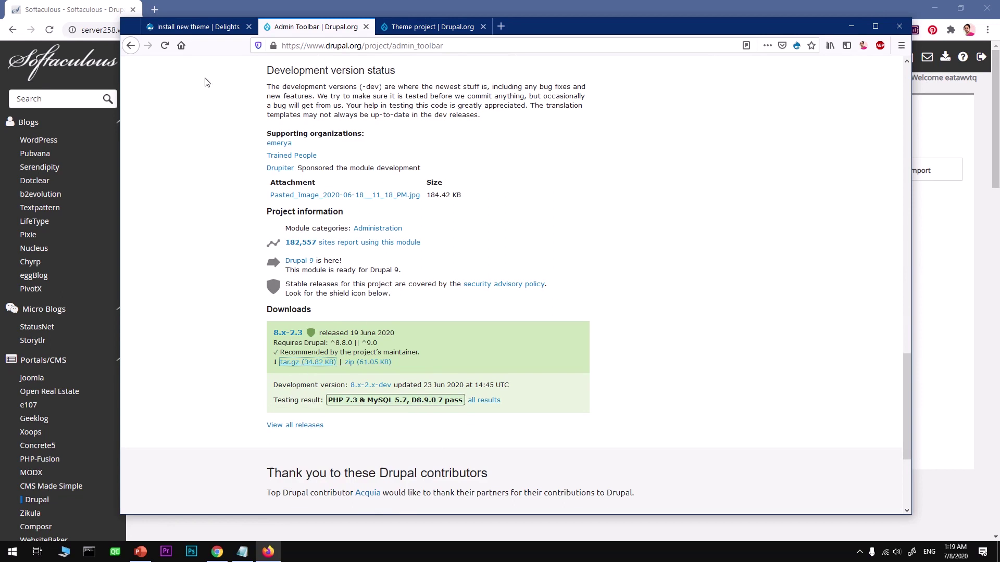
click(184, 29)
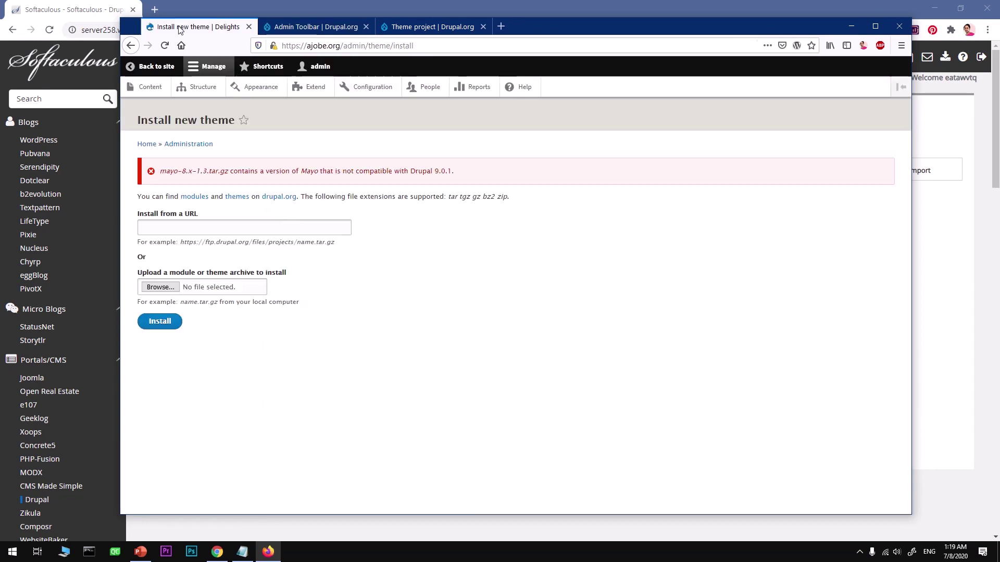
Step: Install Admin Toolbar from its pasted 8.x-2.3 tar.gz URL under Extend > Install new module
click(303, 91)
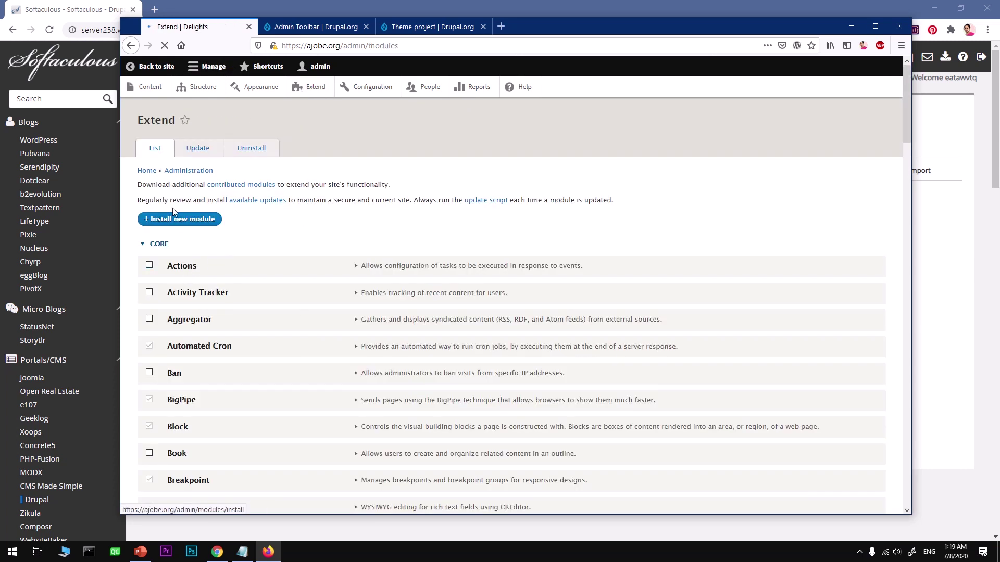
click(175, 225)
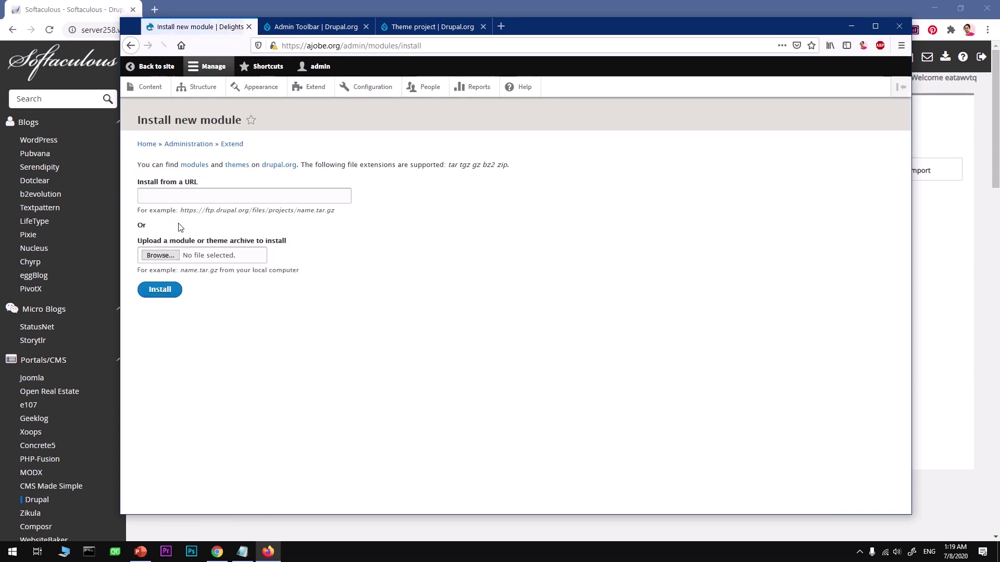
click(184, 201)
key(ctrl+v)
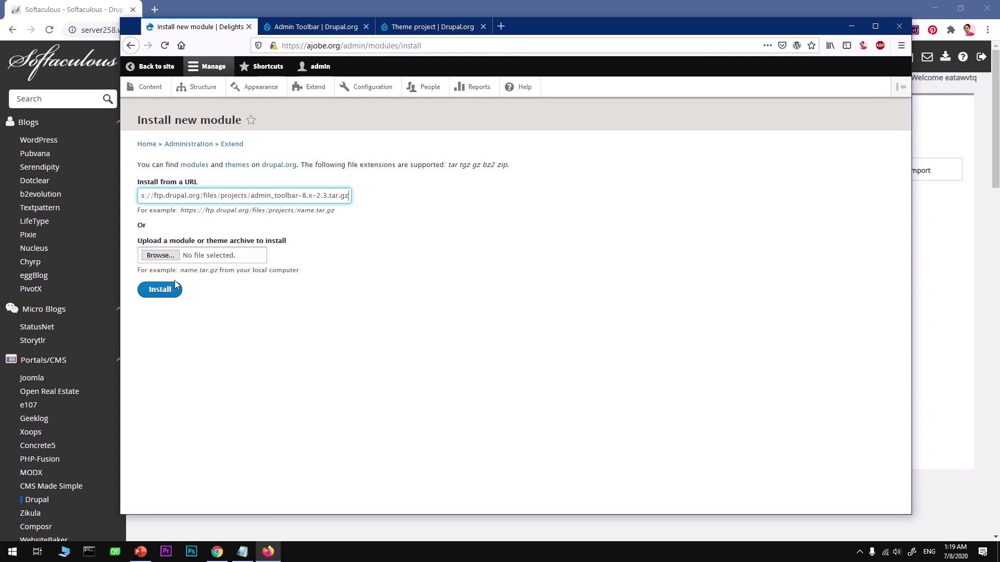
click(167, 293)
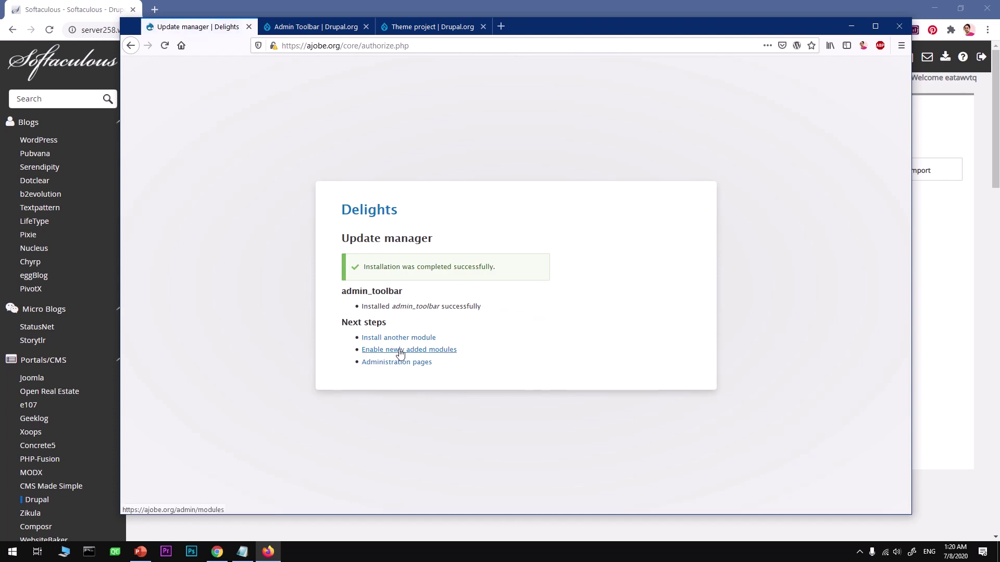
click(400, 353)
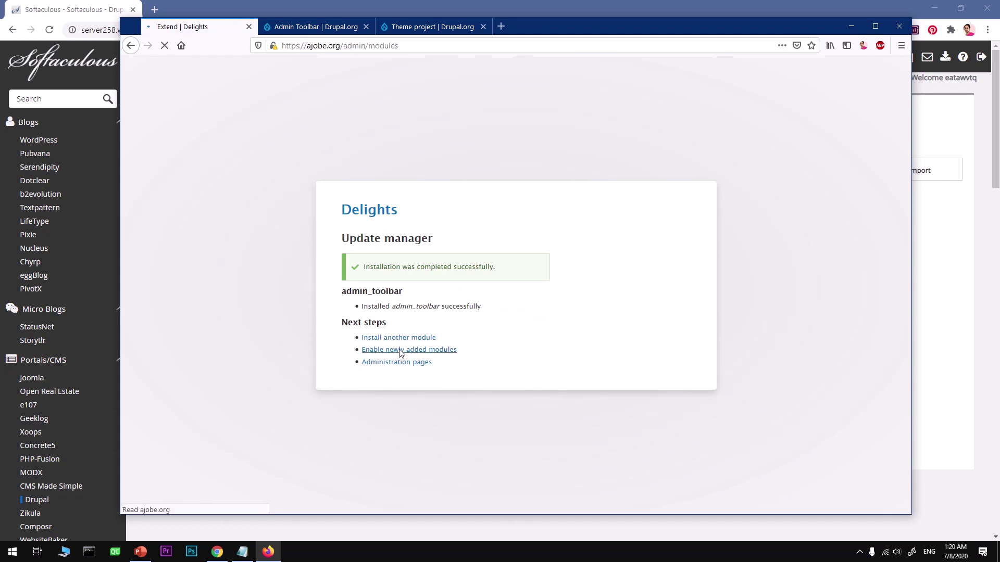
Step: Filter modules by 'admin' and tick Admin Toolbar, Extra Tools, Links Access Filter and Search
click(184, 242)
text(admin)
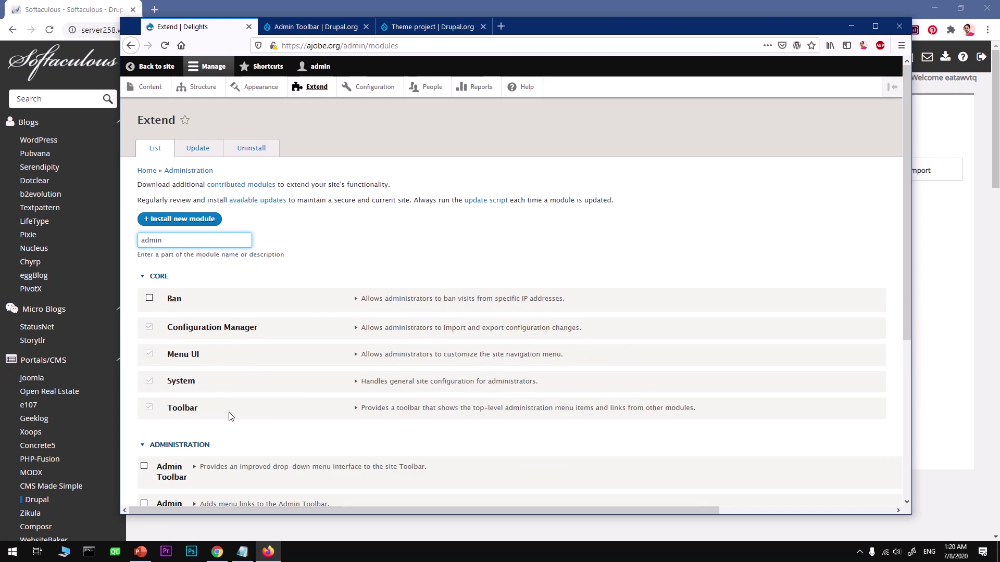
scroll(171, 388, down, 2)
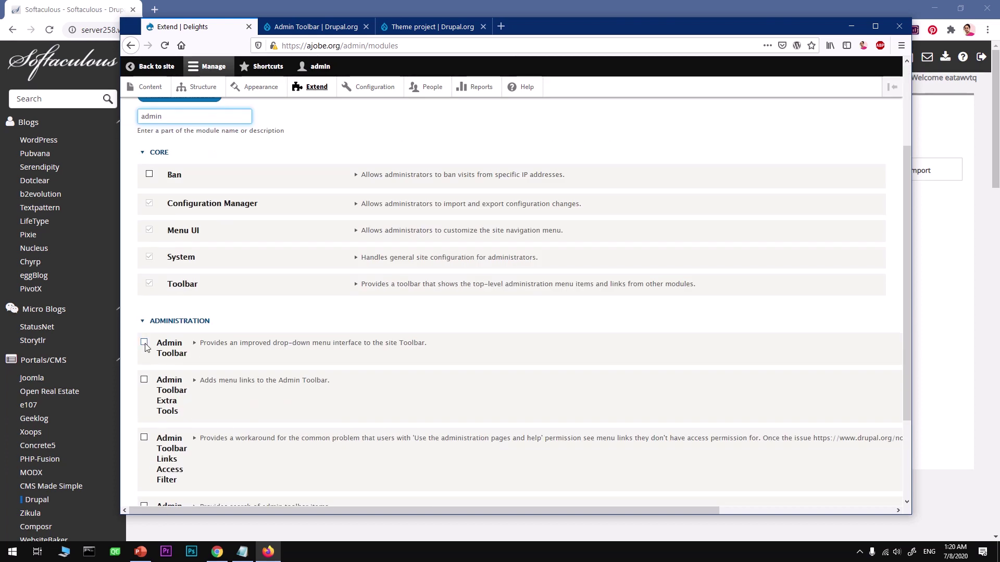
click(144, 343)
click(144, 381)
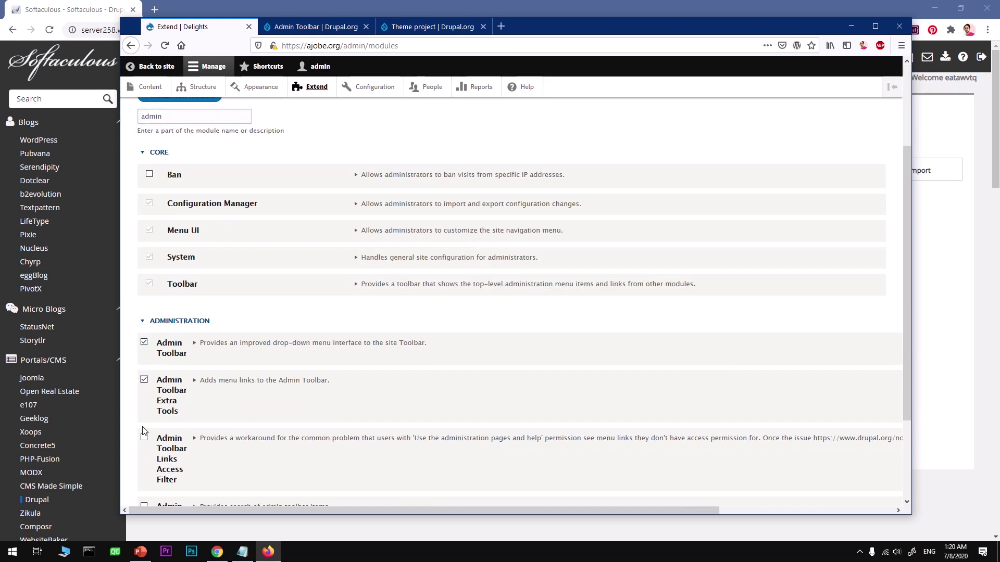
click(144, 437)
scroll(211, 423, down, 1)
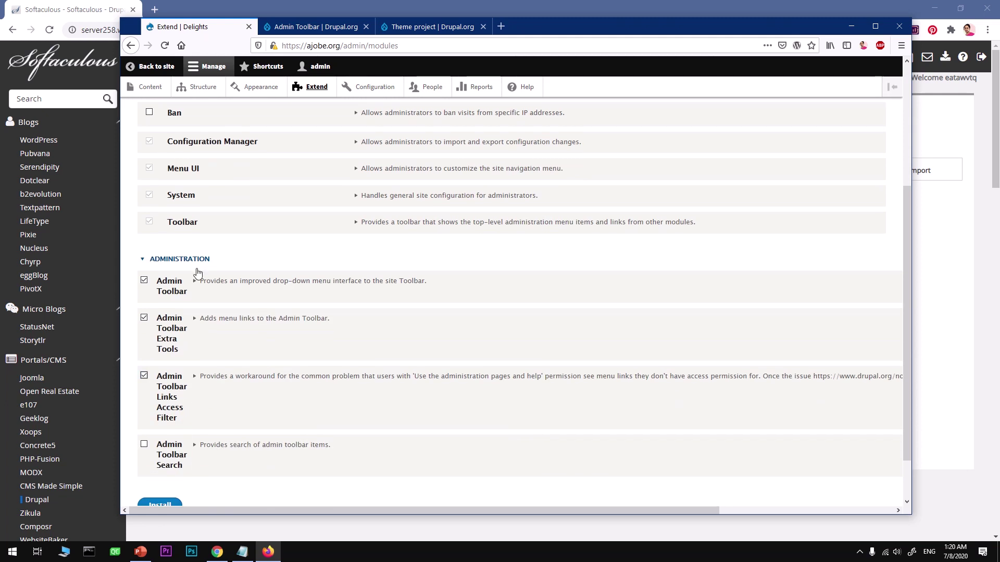
click(145, 446)
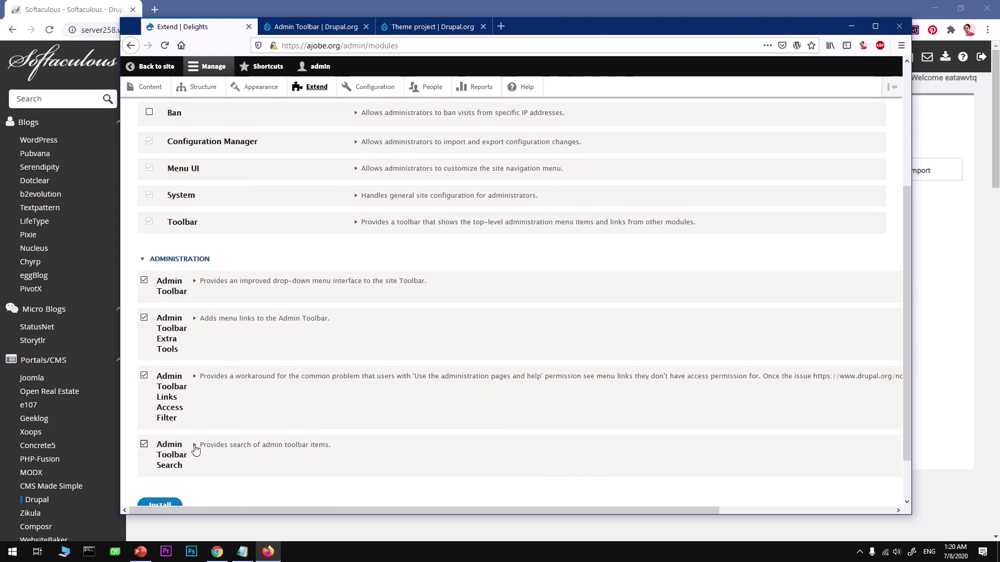
scroll(156, 453, down, 1)
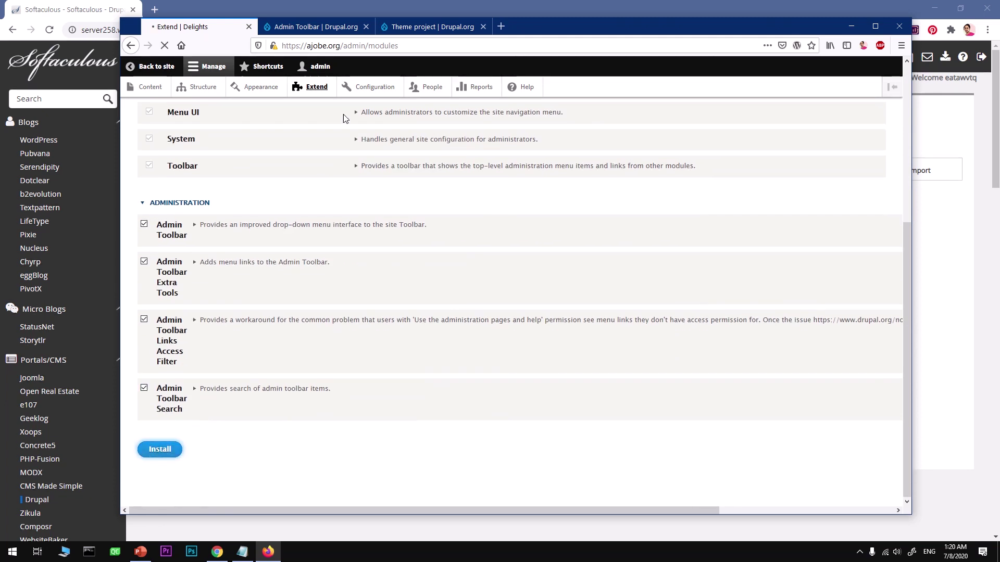
click(417, 26)
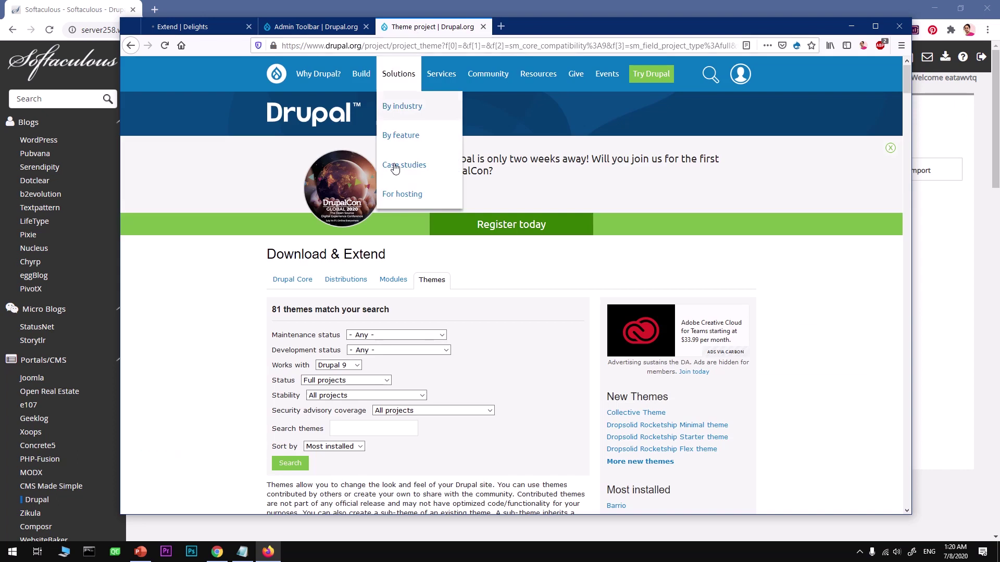
Step: Scroll down the Drupal 9 themes listing until the Olivero entry appears
scroll(398, 414, down, 8)
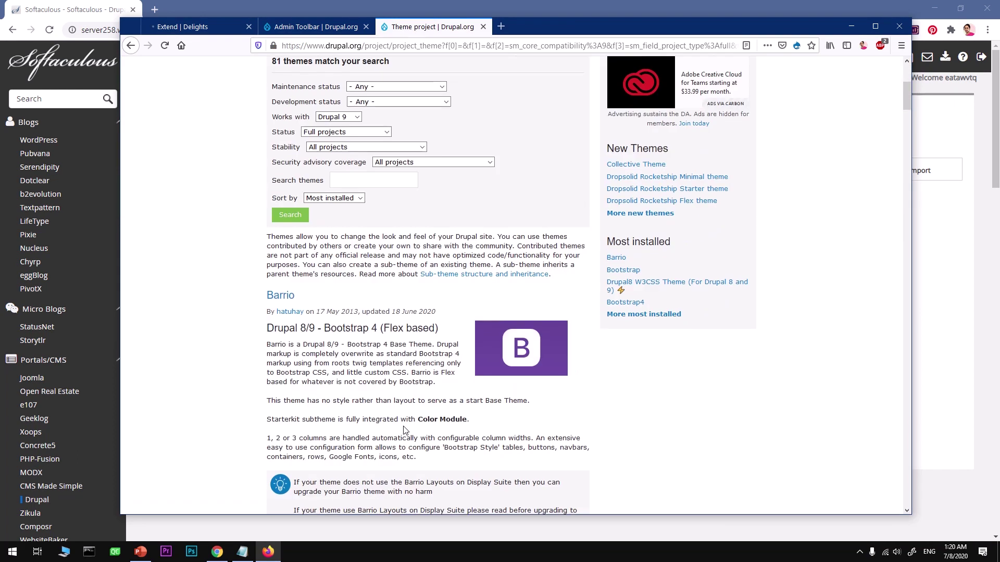
scroll(404, 428, down, 10)
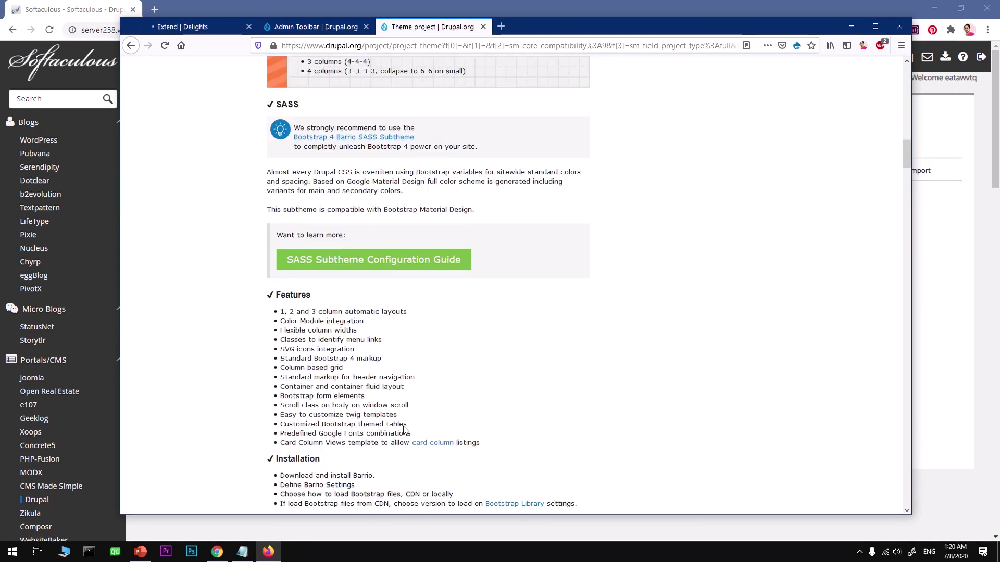
scroll(404, 431, down, 12)
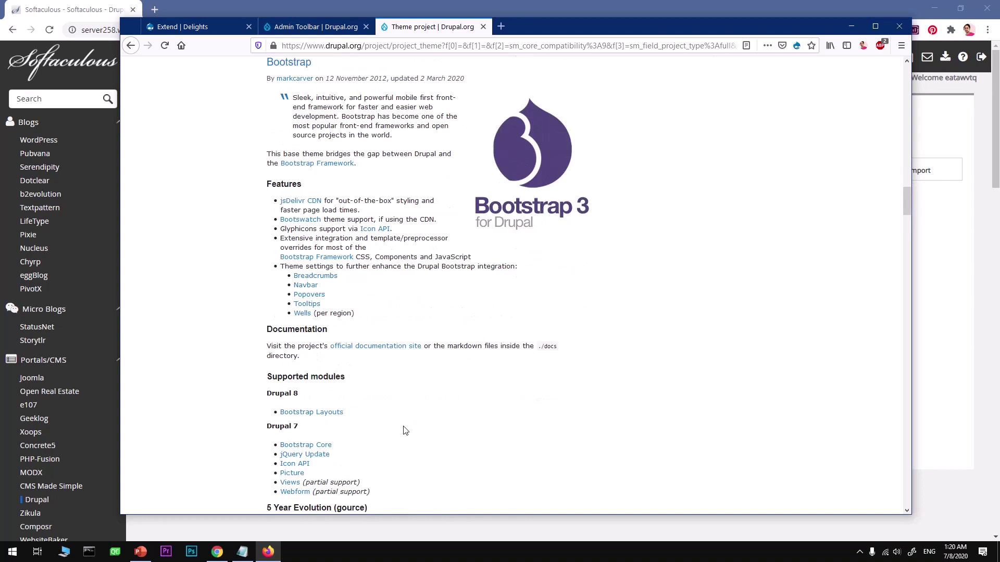
scroll(405, 429, down, 10)
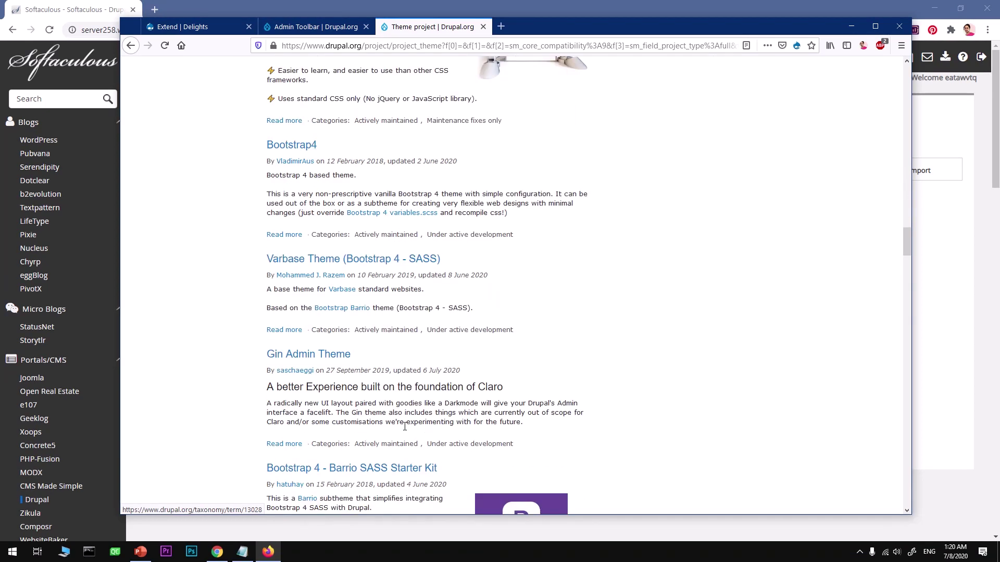
scroll(404, 426, down, 6)
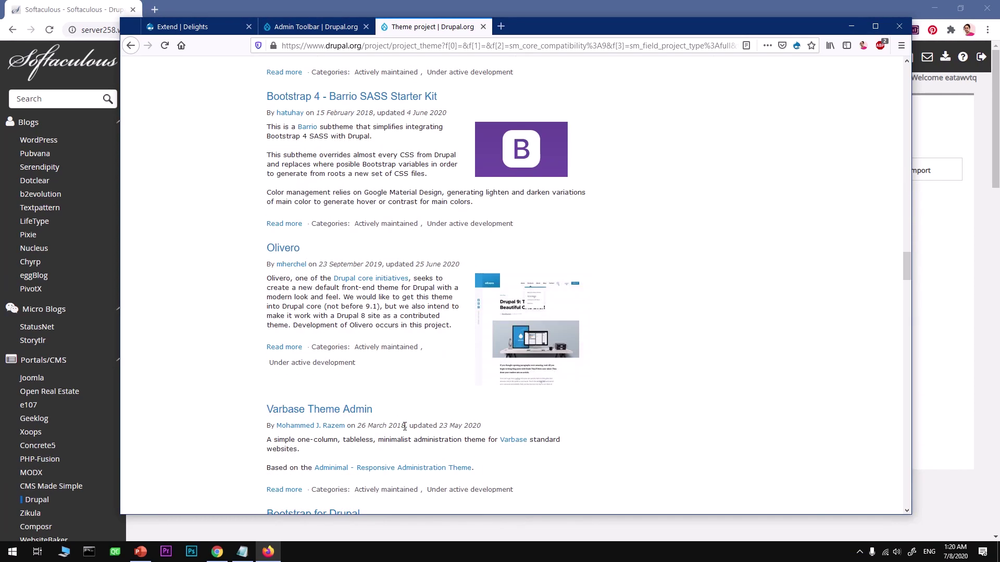
scroll(404, 427, down, 3)
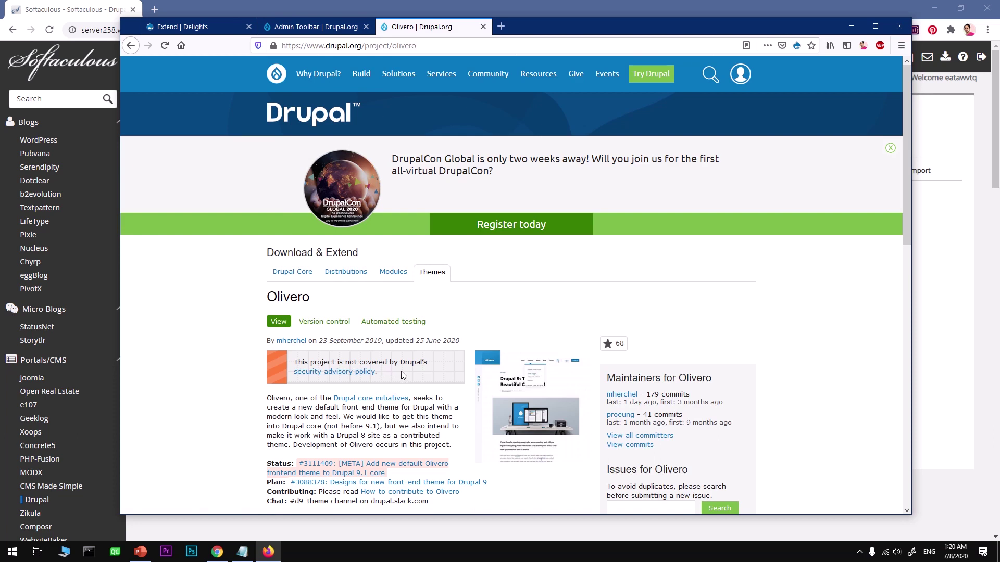
Step: Copy Olivero's tar.gz download link and go back to the Delights Extend page
scroll(409, 440, down, 8)
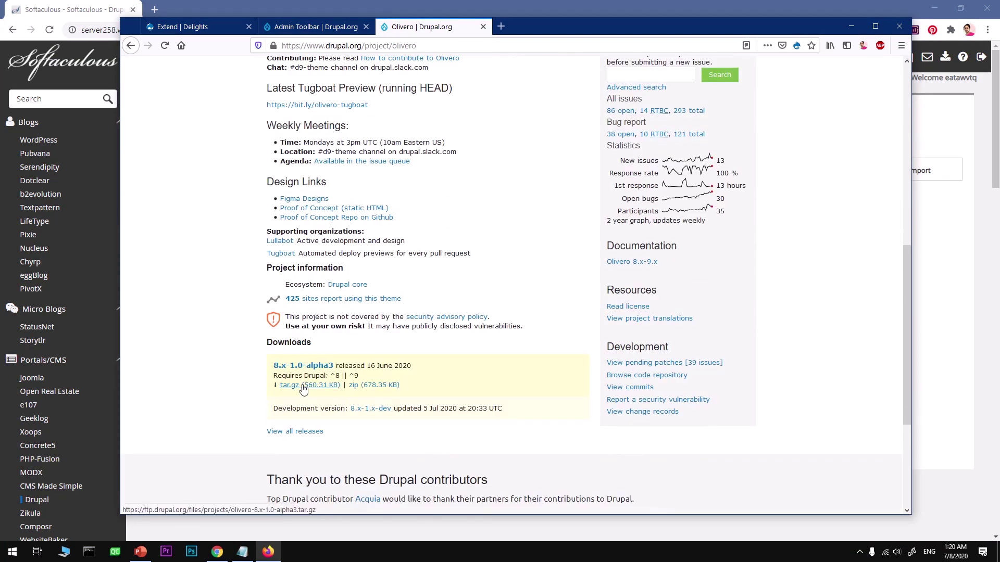
right_click(305, 387)
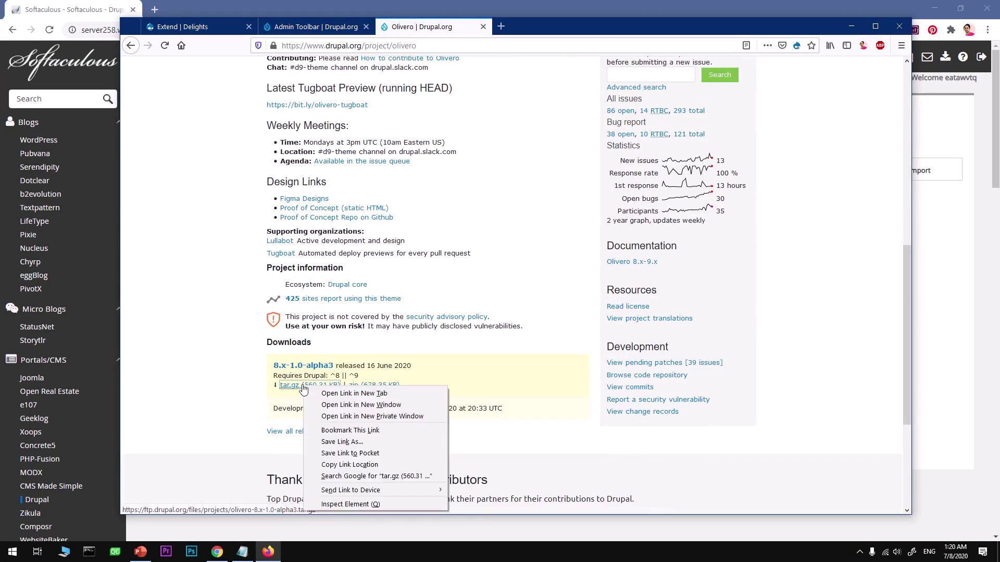
click(346, 465)
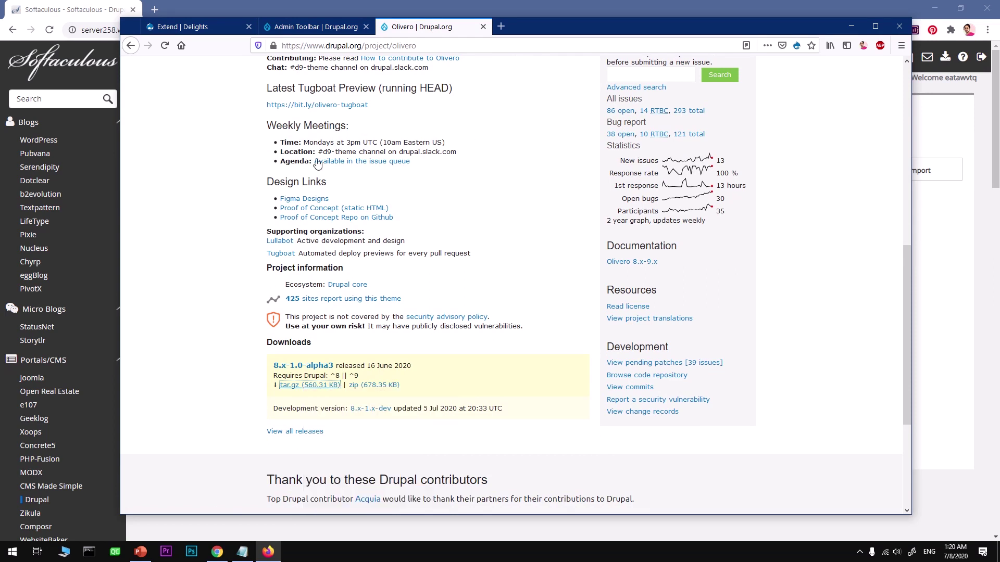
drag(328, 163, 424, 156)
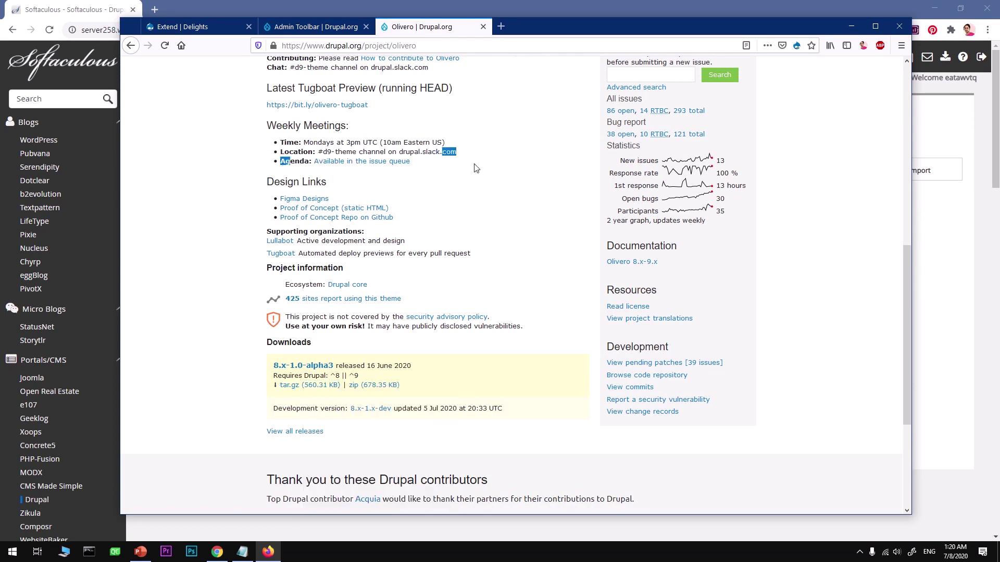
click(299, 27)
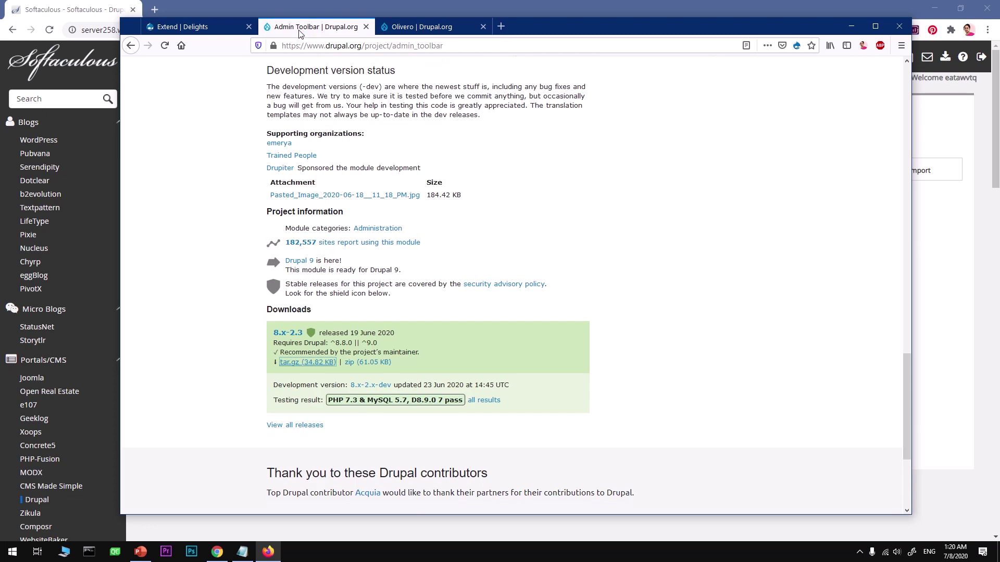
click(208, 27)
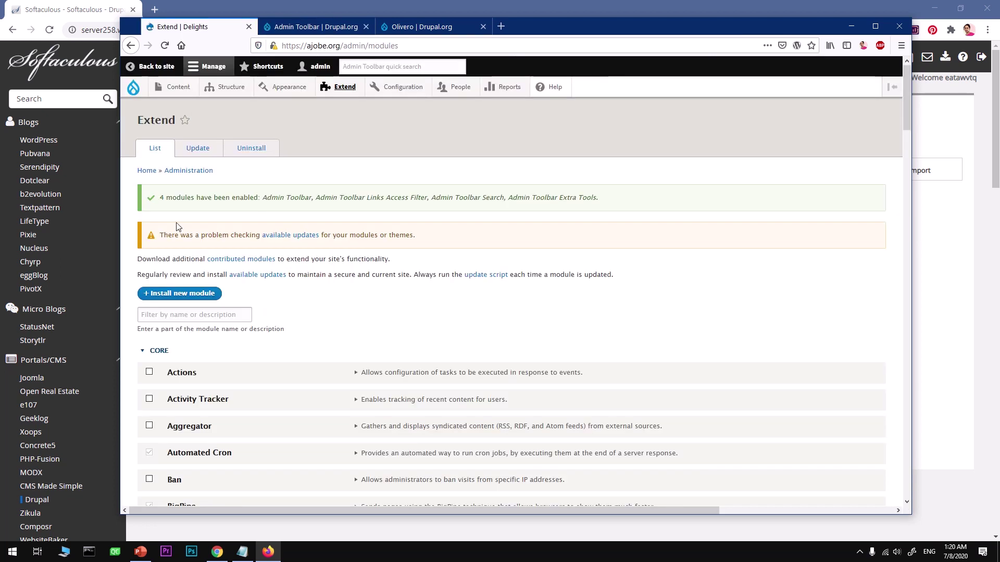
drag(162, 198, 280, 198)
click(342, 200)
mouse_move(323, 81)
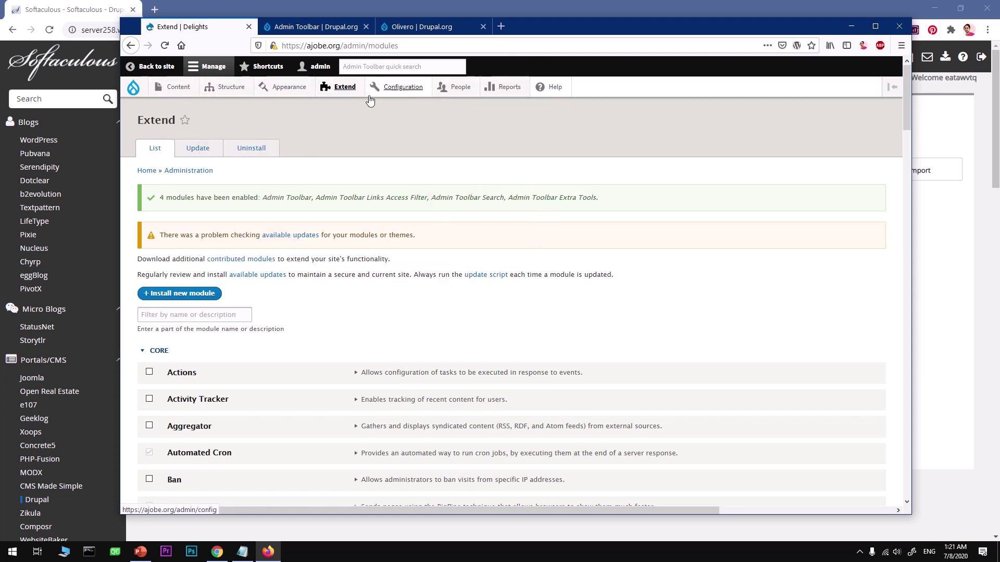
Step: Install Olivero 8.x-1.0-alpha3 from the pasted link, set it as default, and view the front page
mouse_move(288, 88)
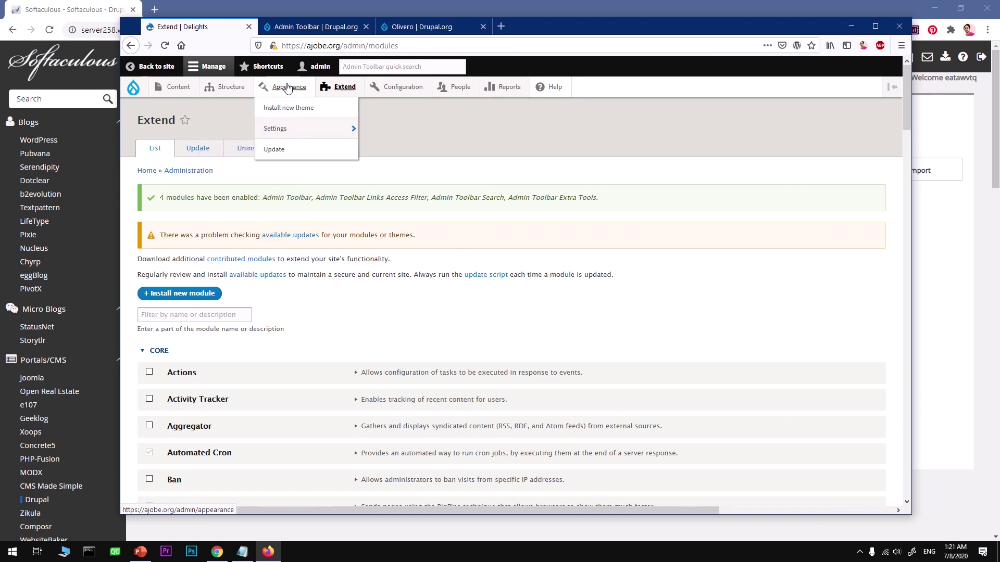
click(290, 114)
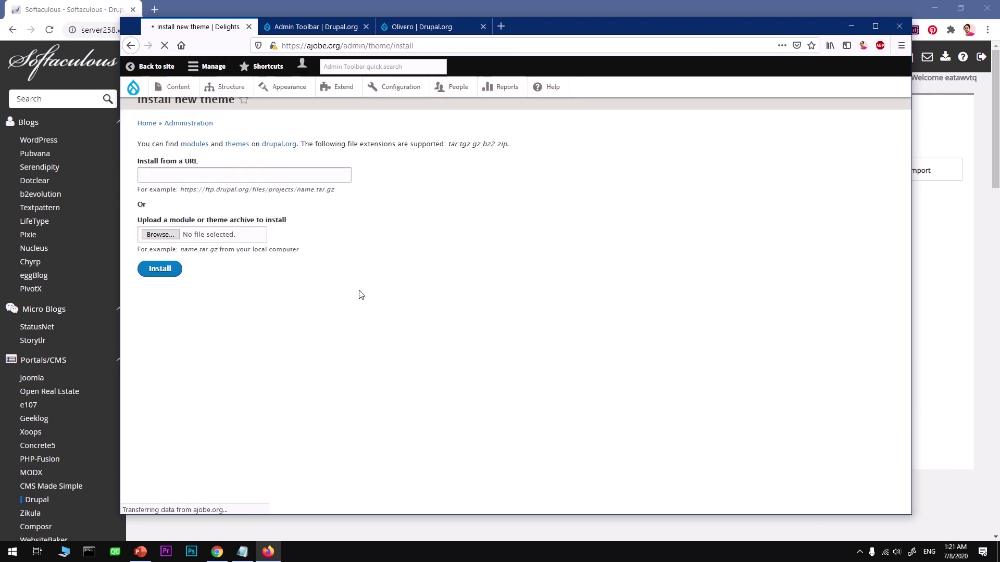
click(218, 181)
text(https://ftp.drupal.org/files/projects/olivero-8.x-1.0-alpha3.tar.gz)
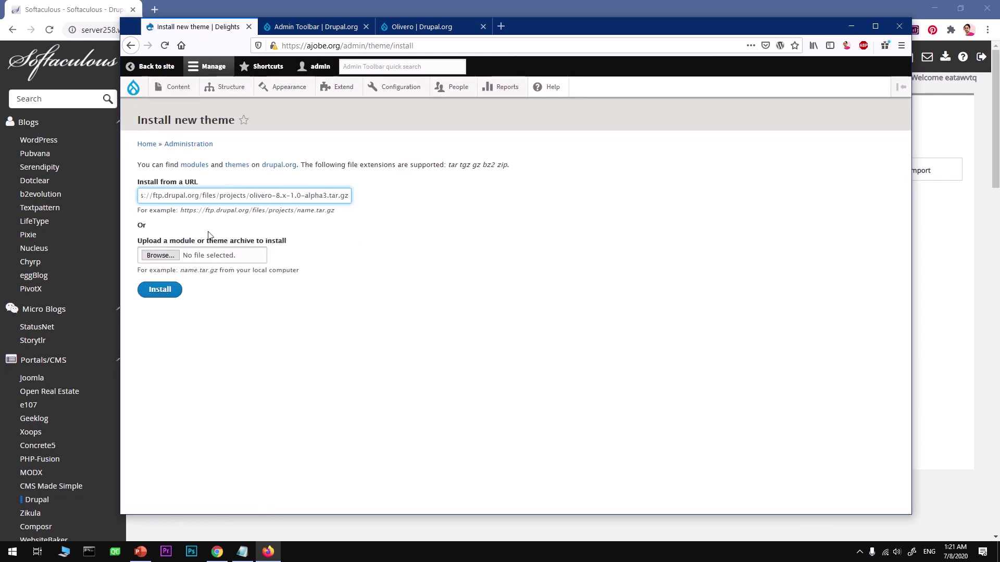
click(159, 290)
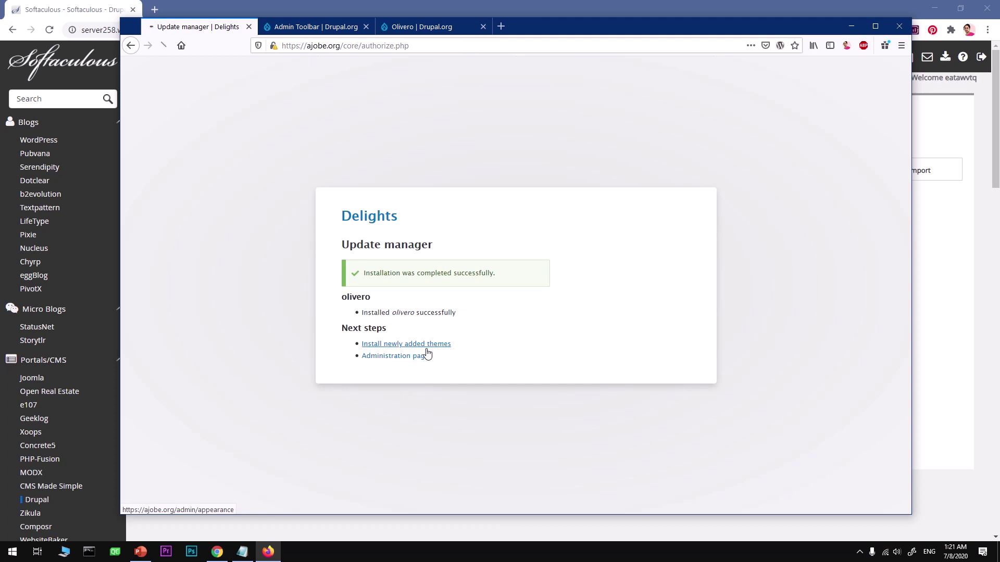
click(427, 351)
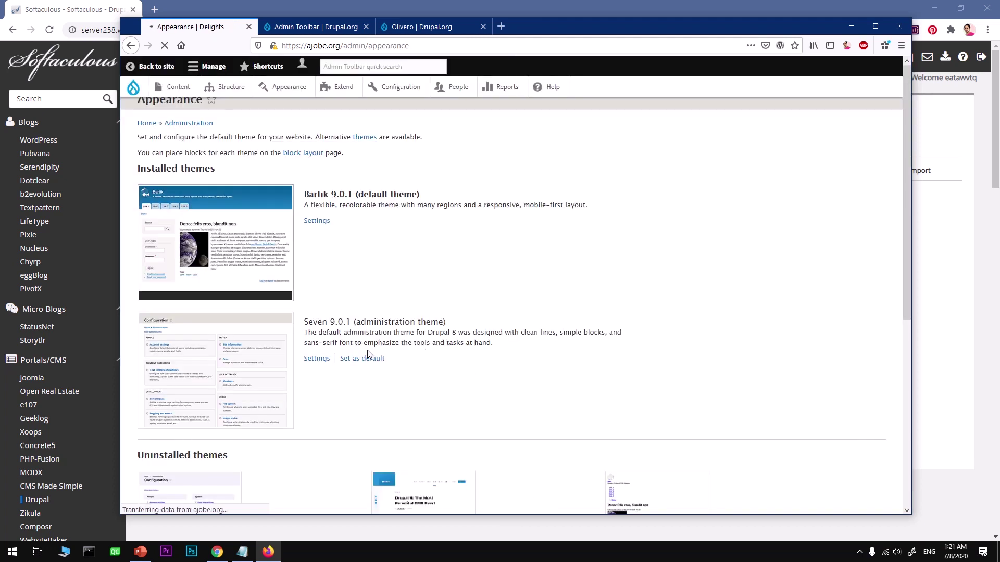
scroll(367, 375, down, 3)
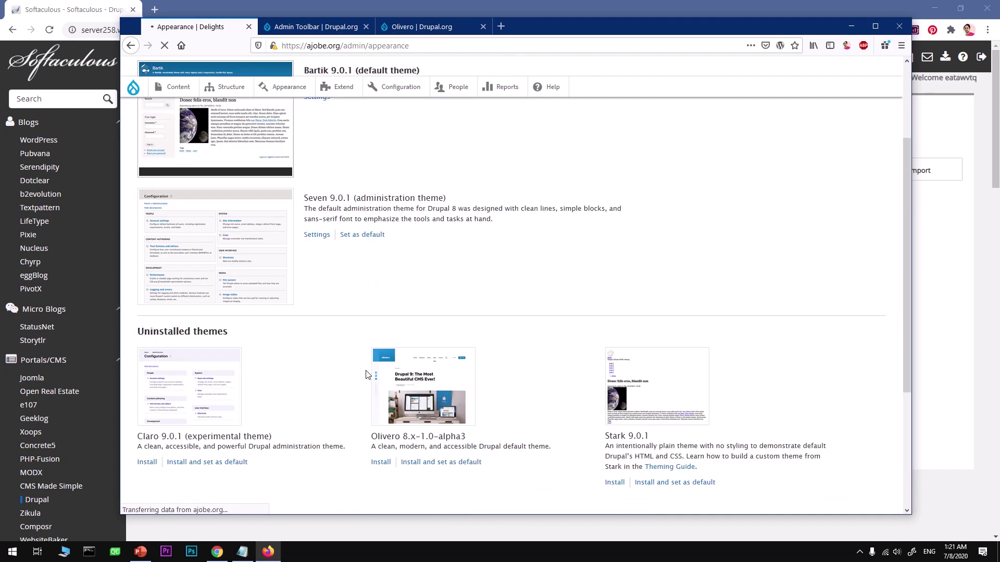
click(427, 463)
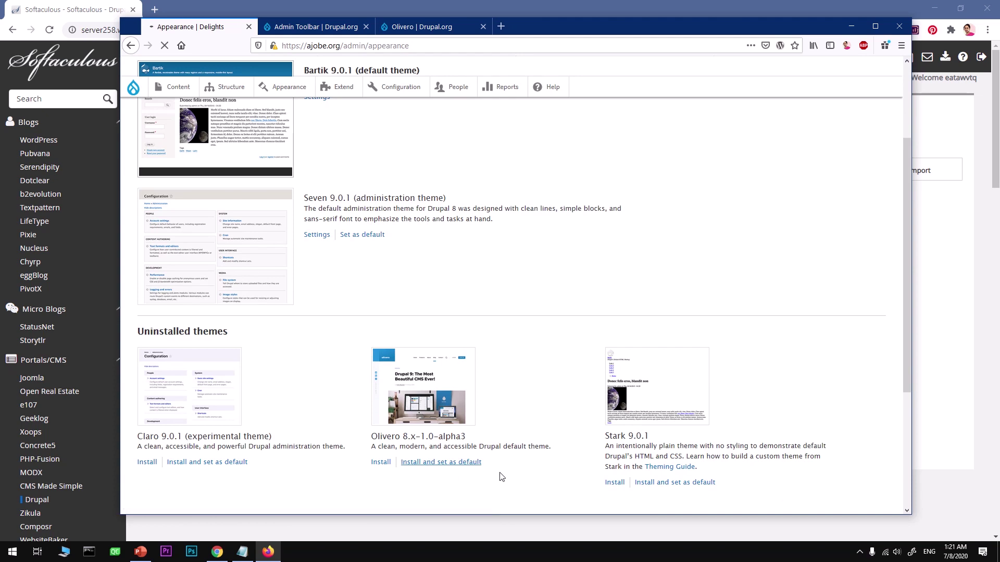
click(134, 91)
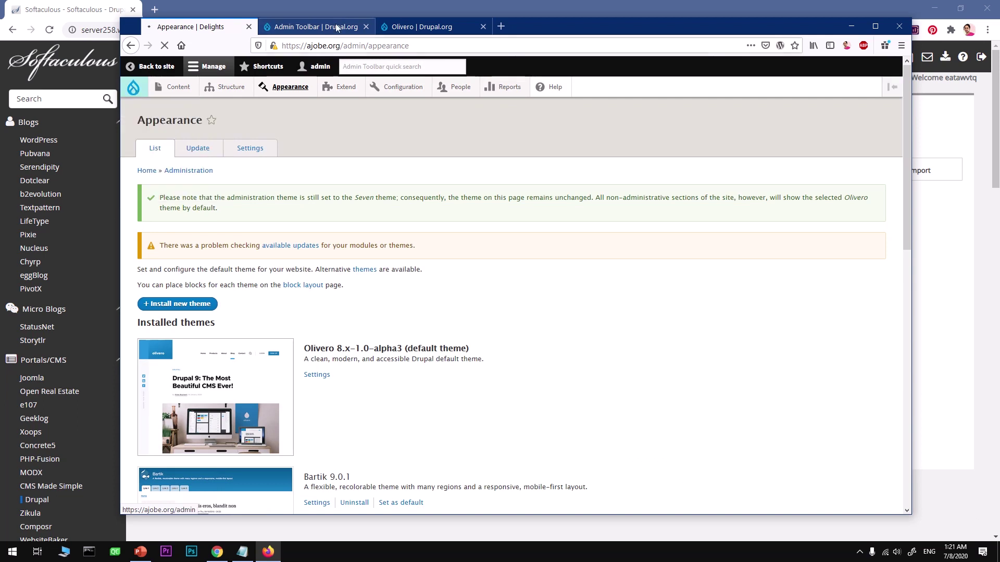
Step: Close the Drupal.org tabs, maximize Firefox and log out of the admin account
click(366, 27)
click(366, 27)
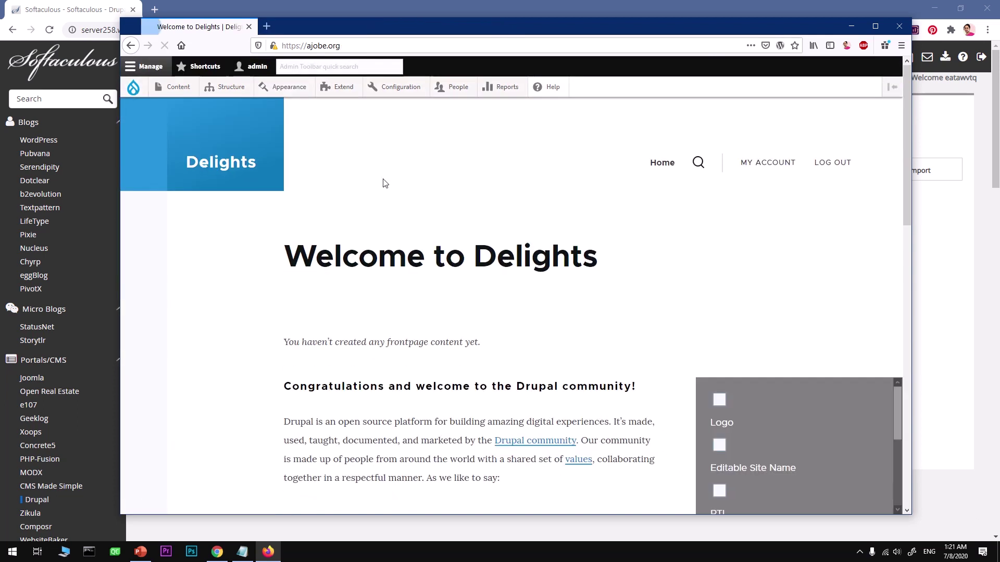
scroll(504, 315, down, 10)
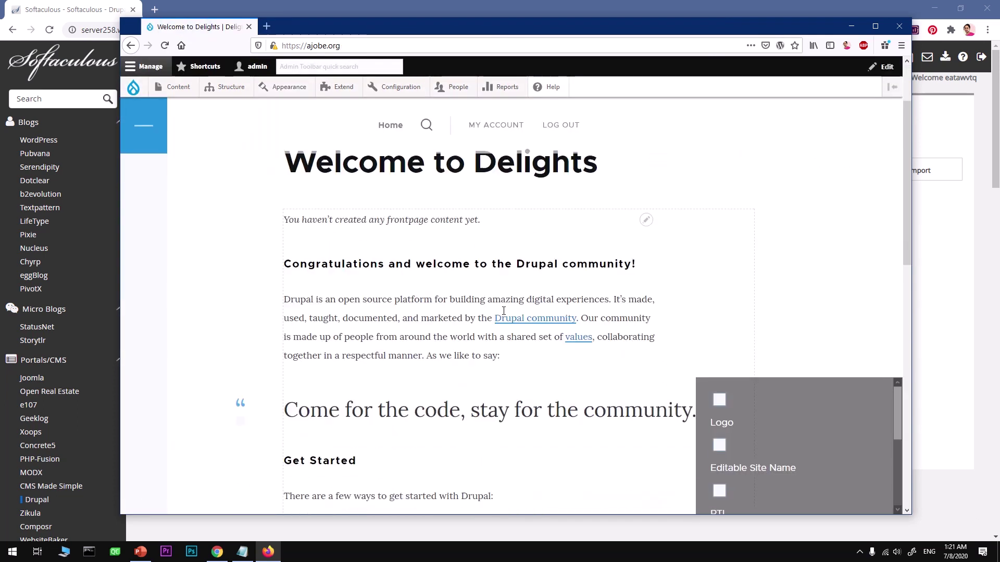
scroll(503, 314, up, 10)
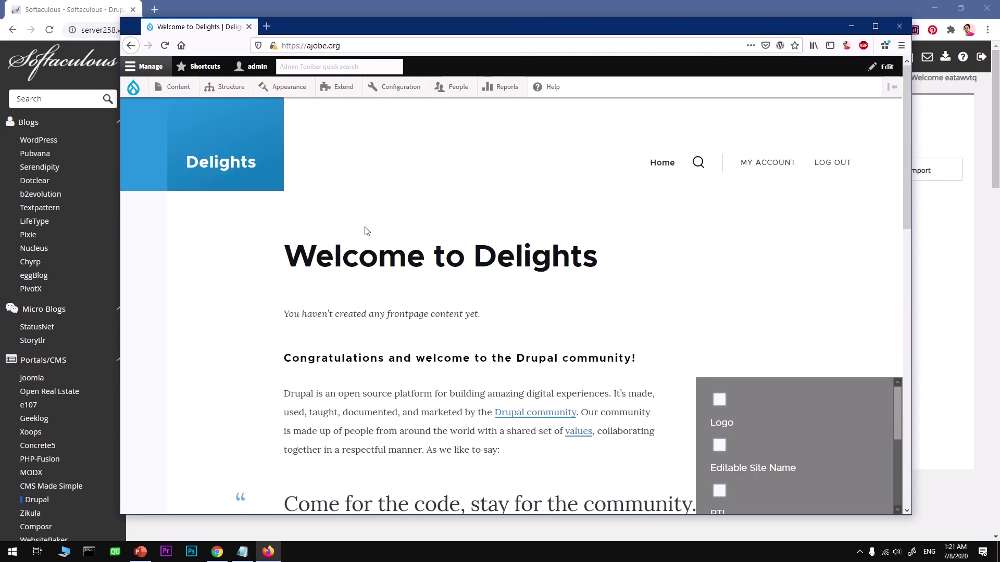
scroll(378, 256, down, 10)
scroll(378, 255, up, 10)
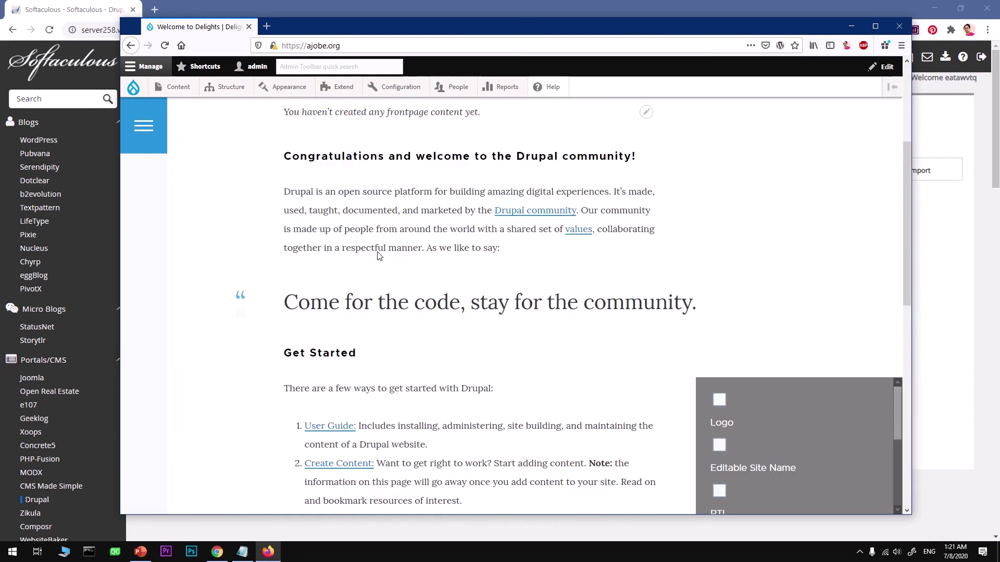
click(875, 27)
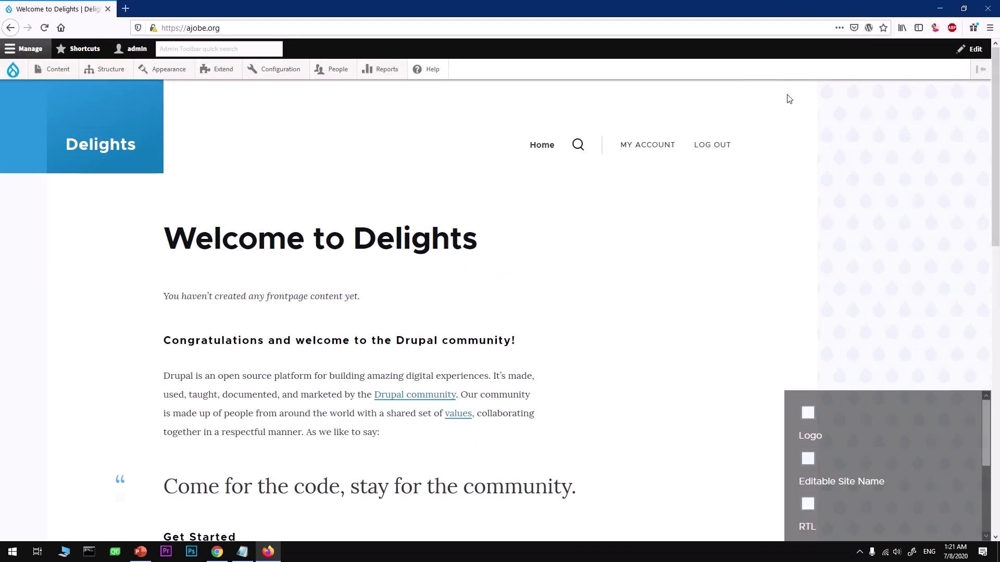
click(135, 49)
click(119, 69)
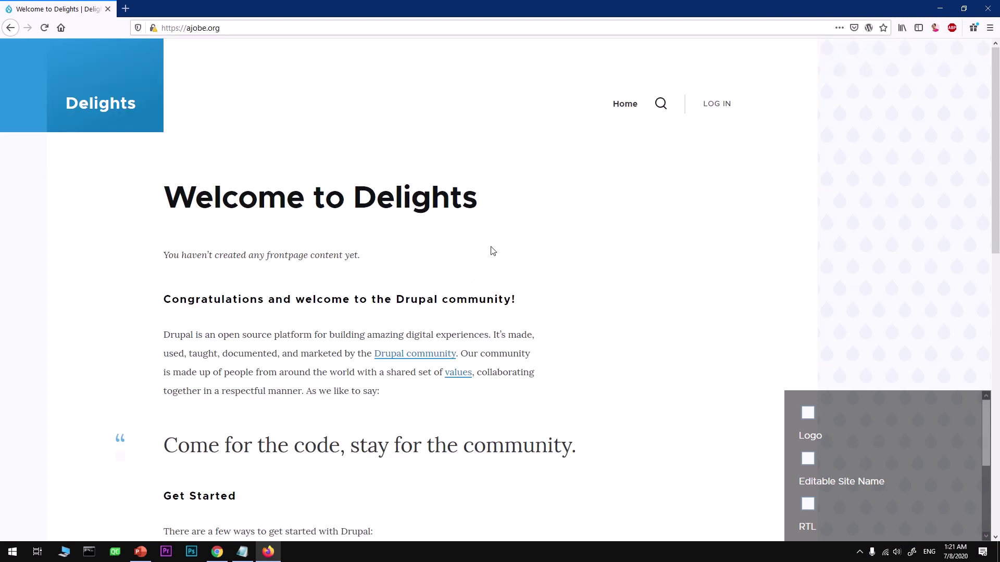
Step: Turn on Logo, Editable Site Name, clear required attributes and Always on mobile nav, leaving RTL off
scroll(503, 287, down, 8)
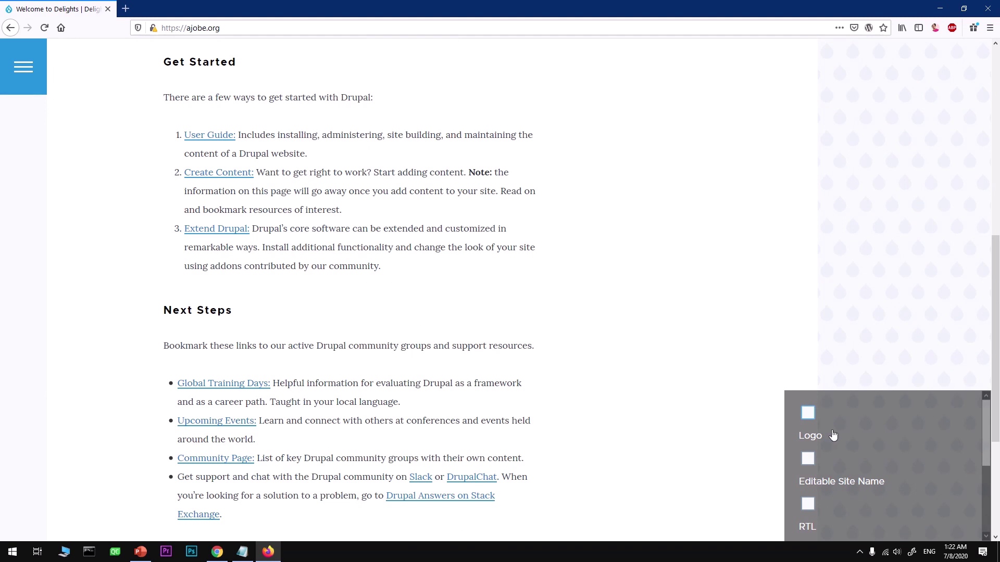
click(807, 413)
click(809, 459)
click(807, 504)
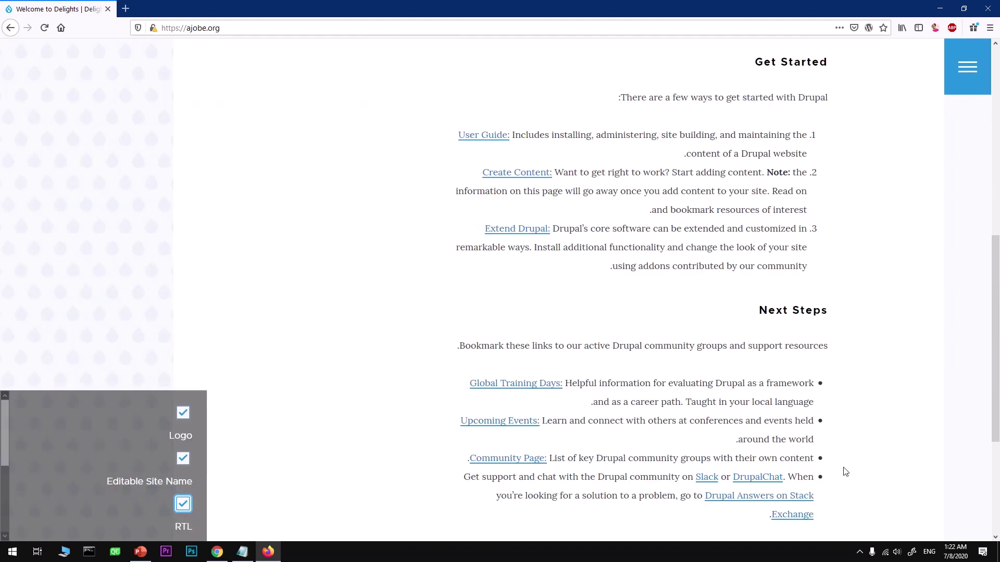
scroll(859, 433, up, 8)
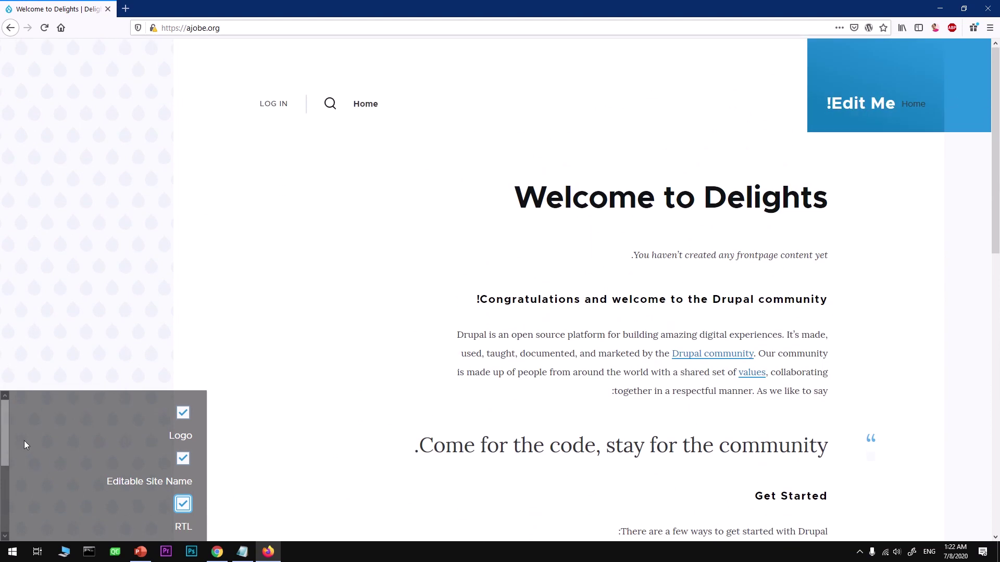
drag(5, 421, 17, 510)
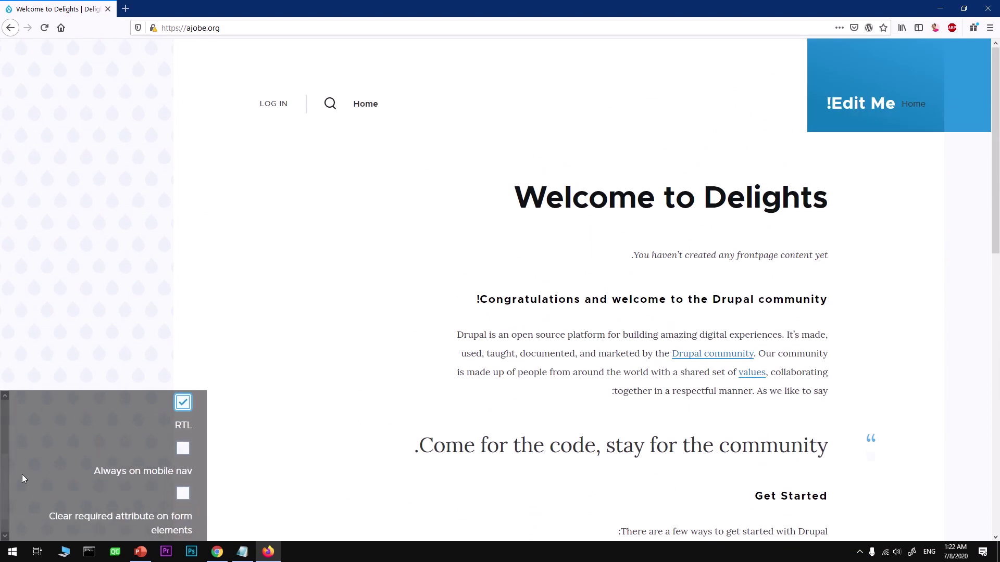
scroll(23, 477, down, 1)
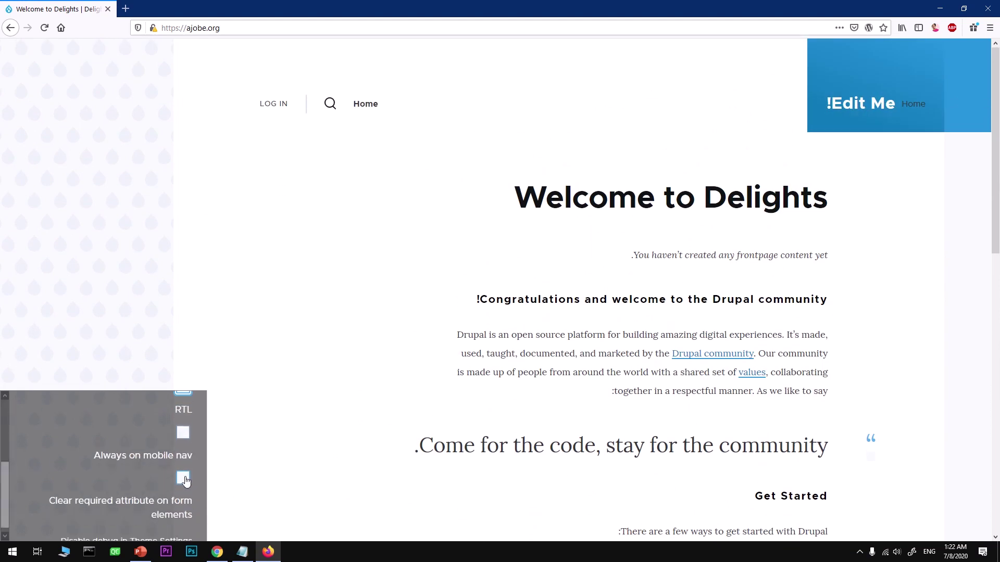
click(185, 479)
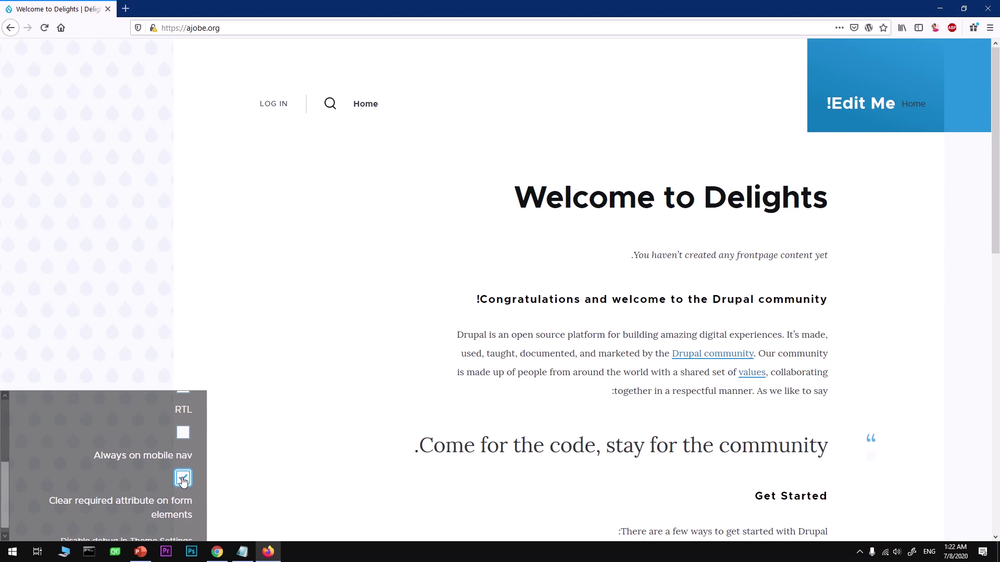
click(185, 434)
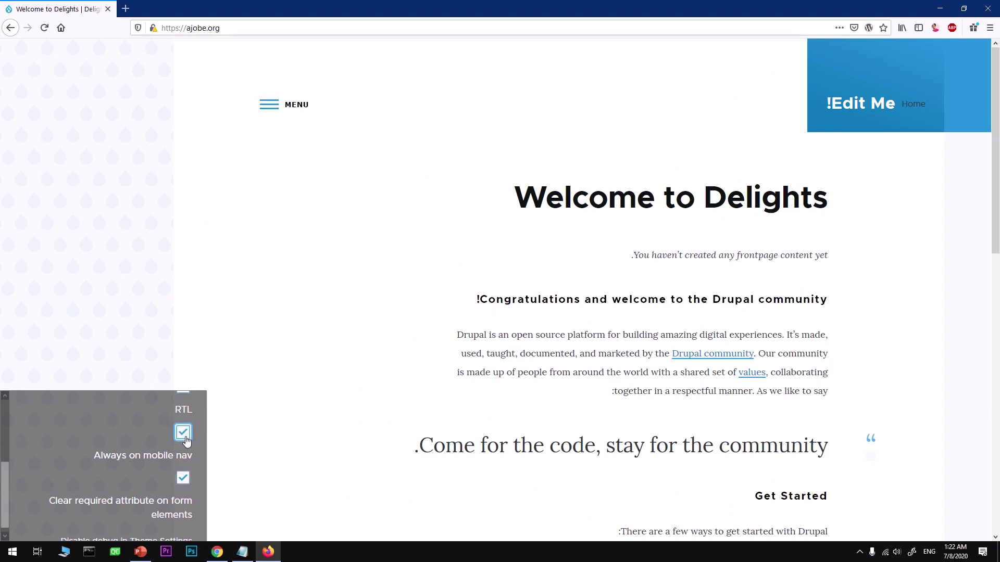
scroll(180, 495, down, 1)
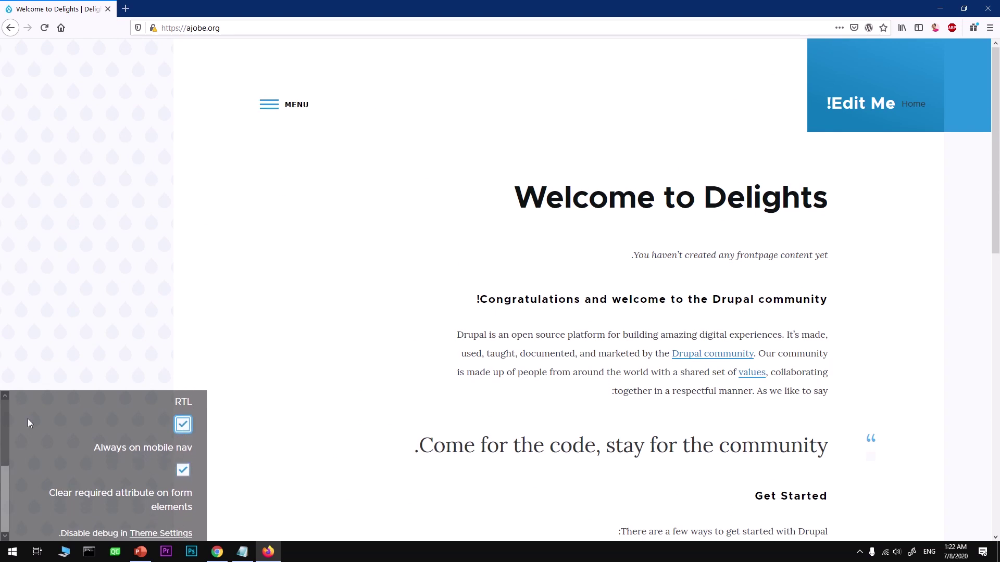
drag(5, 498, 8, 404)
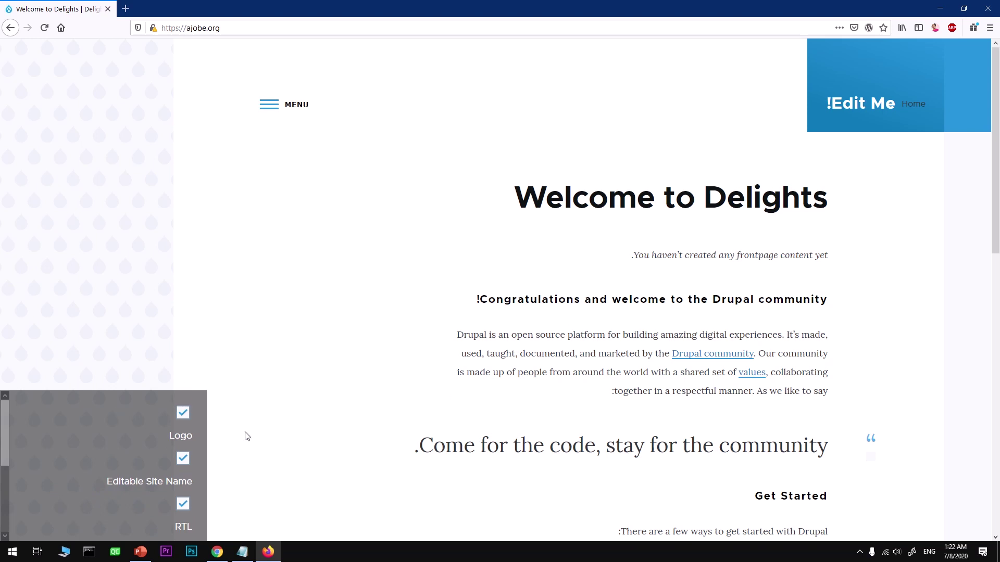
click(183, 504)
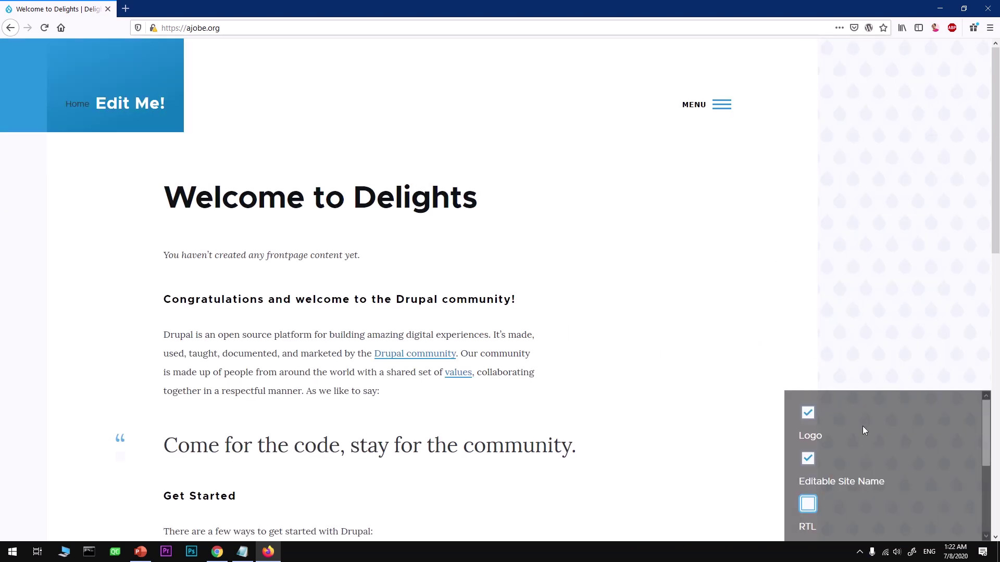
Step: Open and close the Olivero slide-out menu twice and scroll through the front page
click(721, 108)
click(721, 108)
click(721, 108)
click(721, 107)
scroll(432, 437, down, 6)
scroll(427, 435, down, 6)
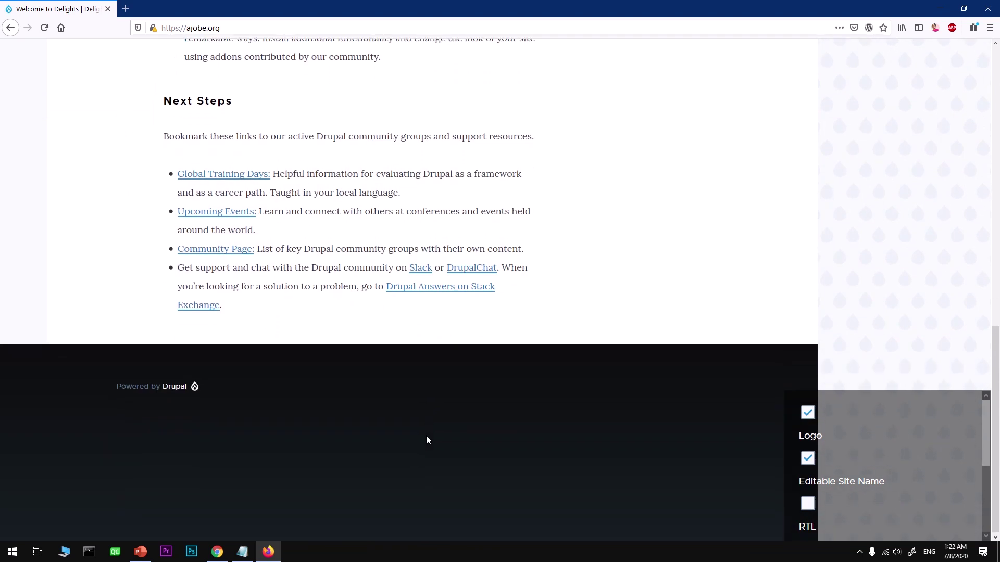
scroll(426, 435, up, 12)
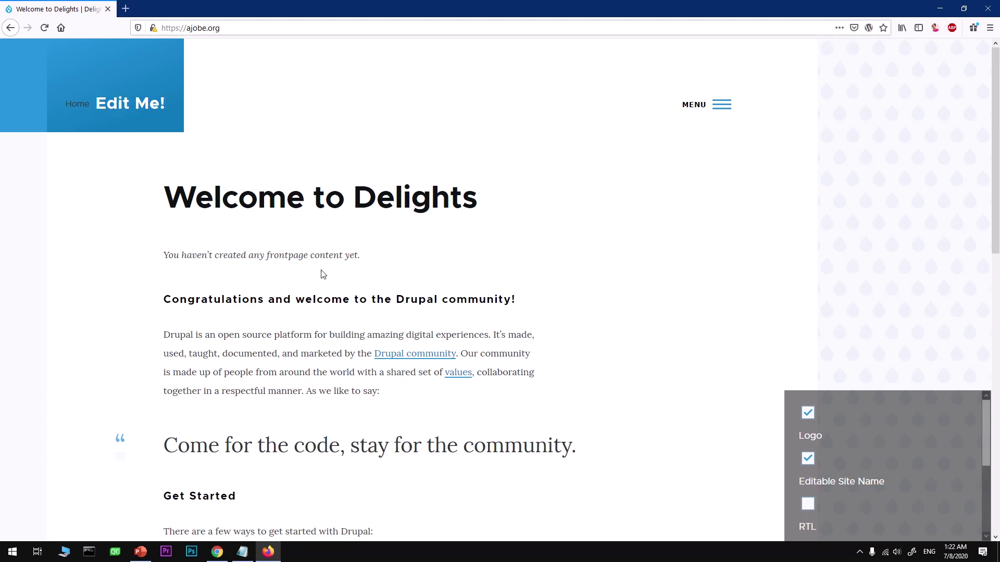
scroll(413, 432, down, 8)
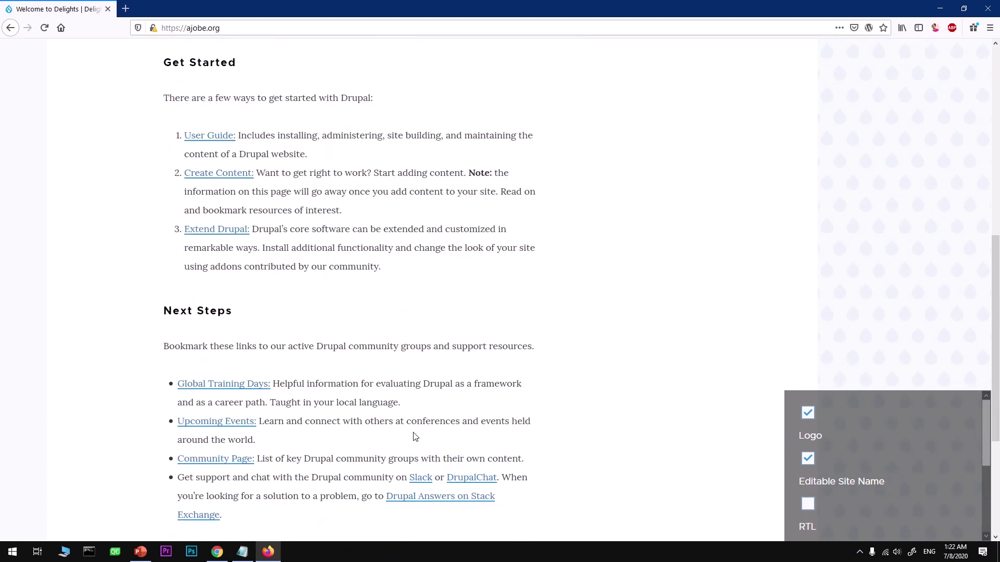
scroll(416, 434, down, 4)
scroll(415, 433, up, 12)
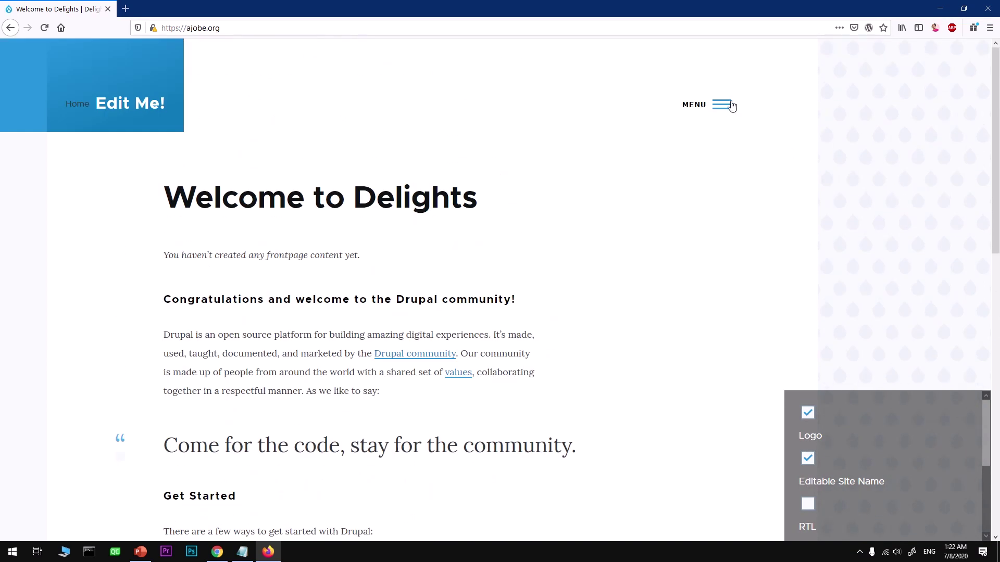
Step: Check the slide-out menu once more, then restore Firefox to its smaller window
click(724, 106)
click(724, 108)
click(963, 9)
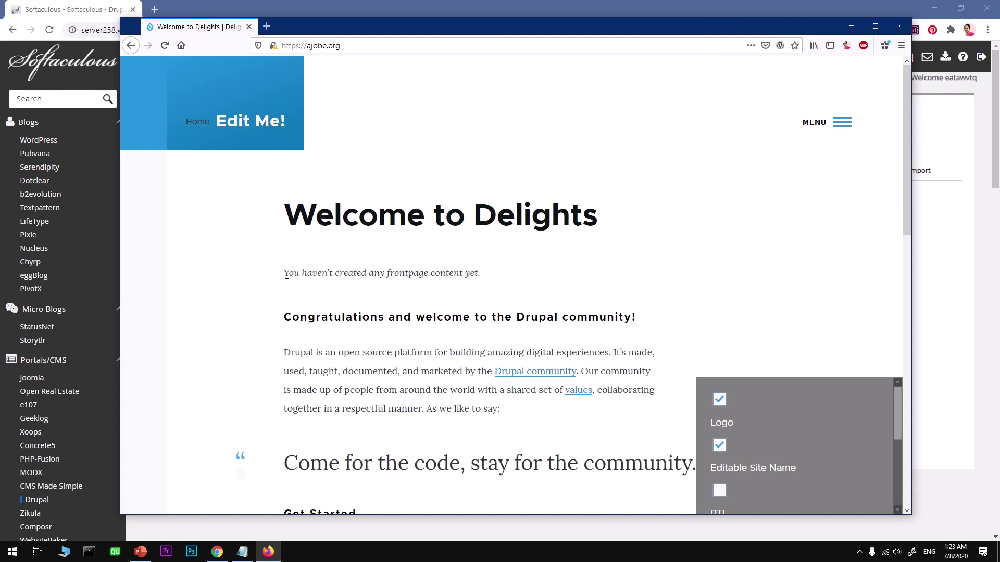
Step: Bring the Softaculous window forward and go from Portals/CMS back to the home dashboard
drag(287, 275, 495, 277)
click(544, 273)
scroll(899, 410, down, 5)
scroll(898, 410, up, 5)
scroll(380, 406, down, 5)
click(380, 526)
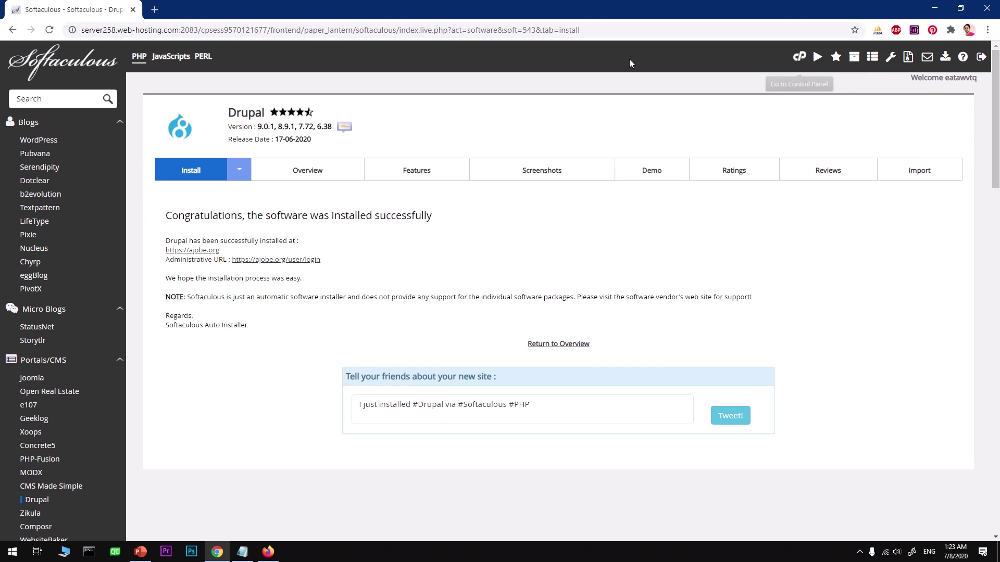
click(13, 30)
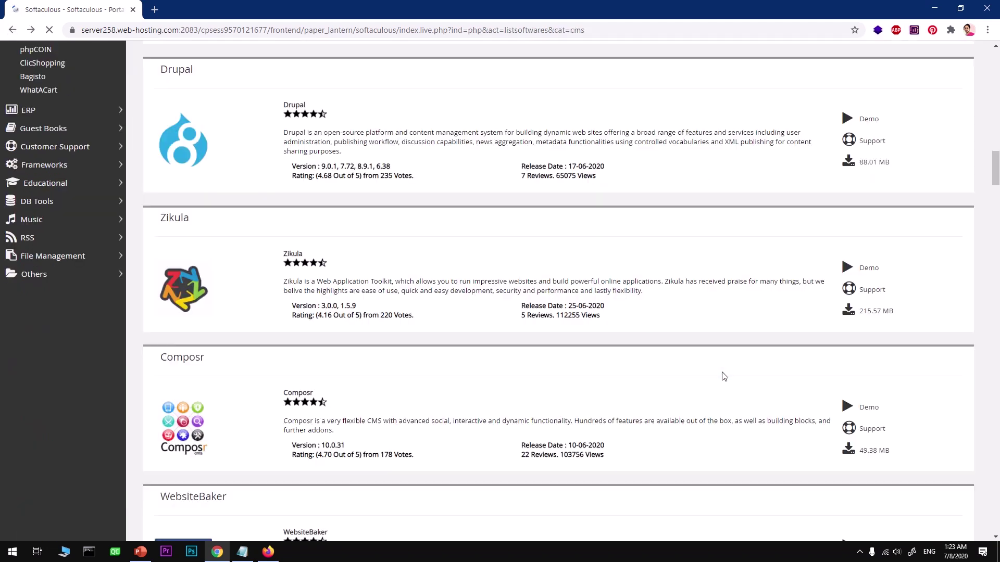
scroll(722, 375, up, 20)
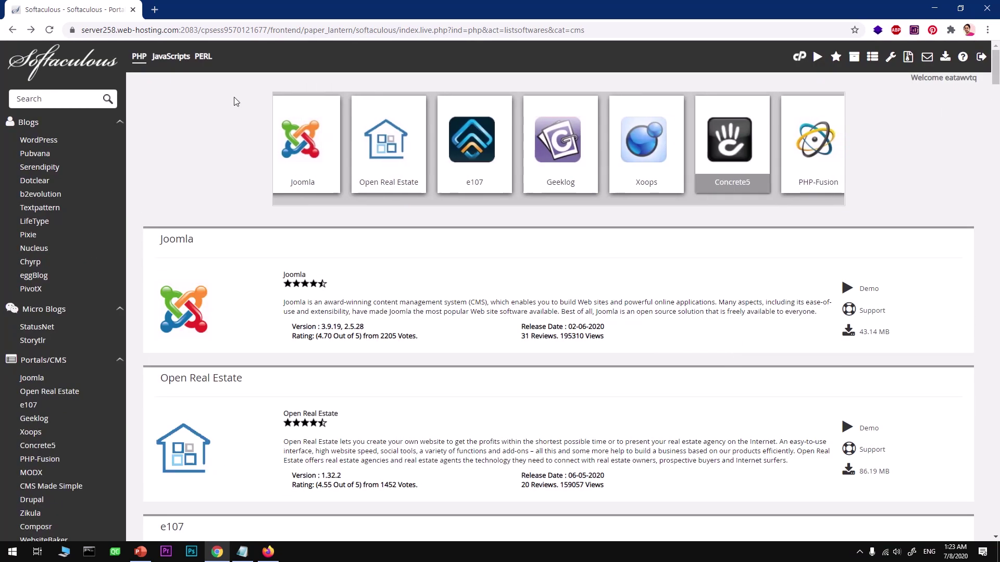
click(479, 151)
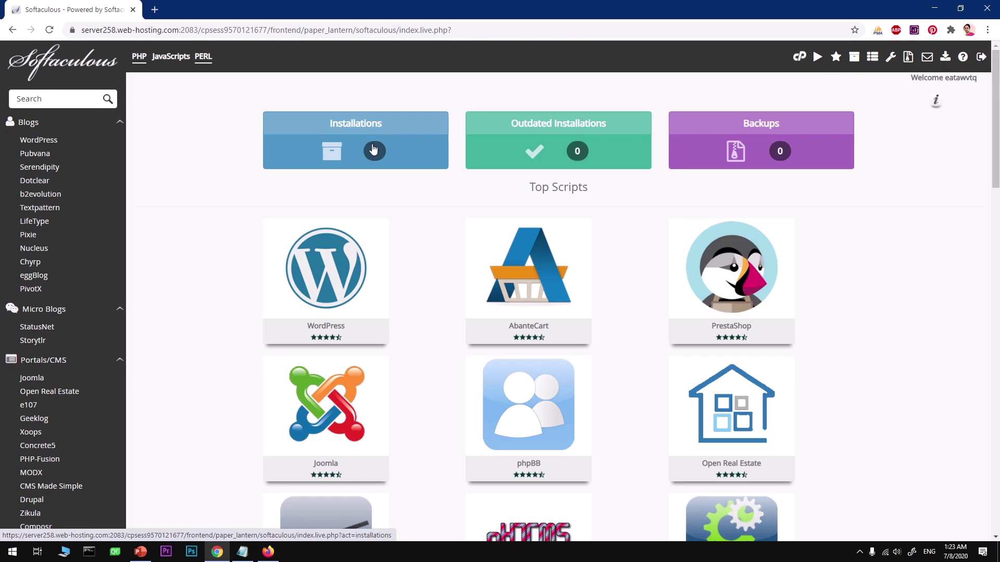
Step: From Installations, open Edit Installation Details for the ajobe.org Drupal 9.0.1 site and review its admin account fields
click(374, 150)
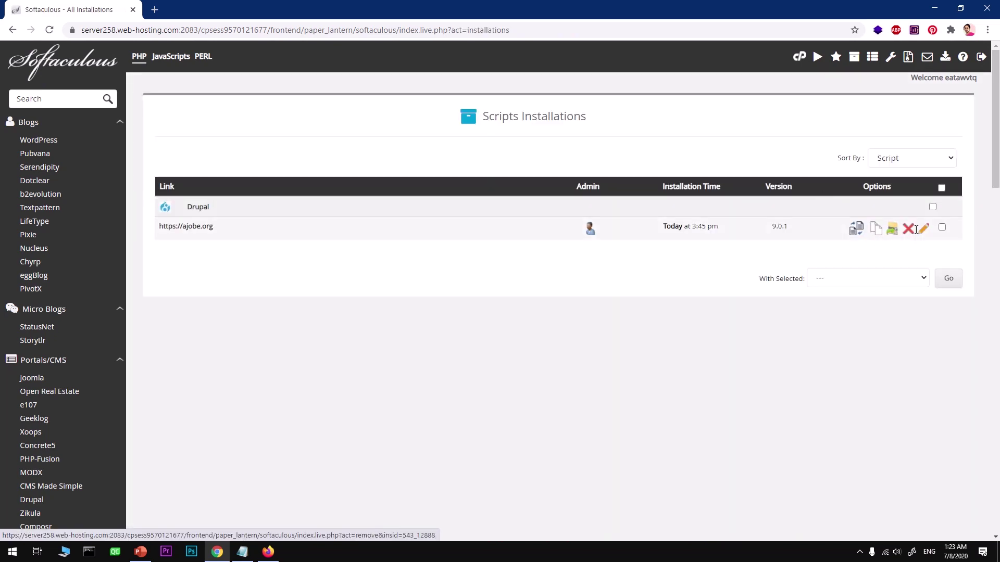
click(915, 230)
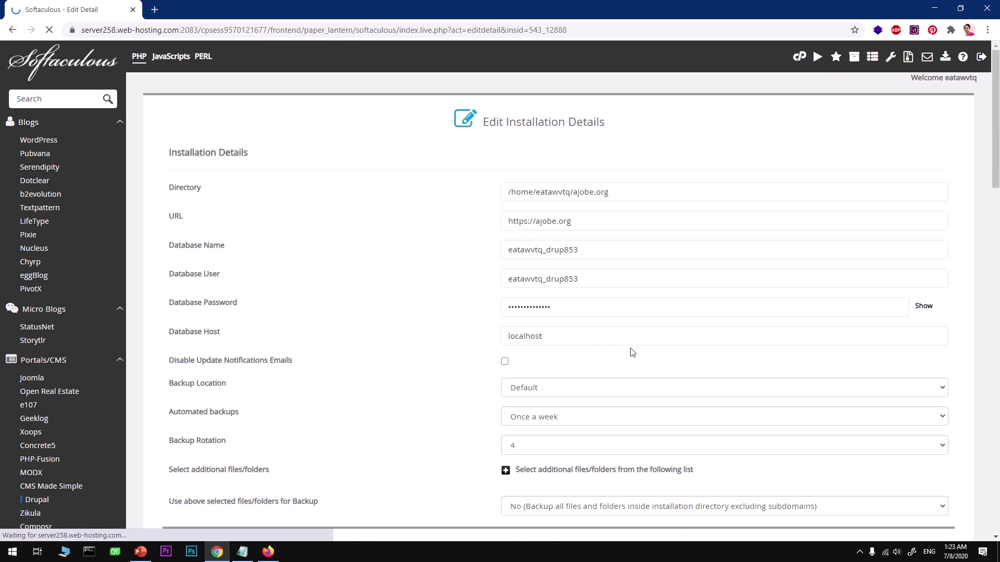
scroll(632, 352, down, 10)
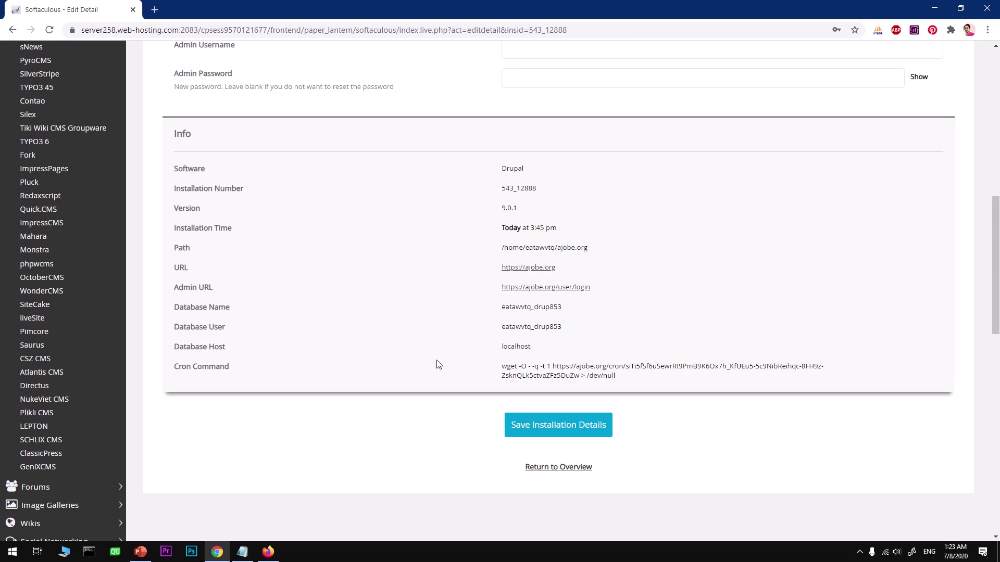
scroll(438, 364, up, 3)
click(245, 552)
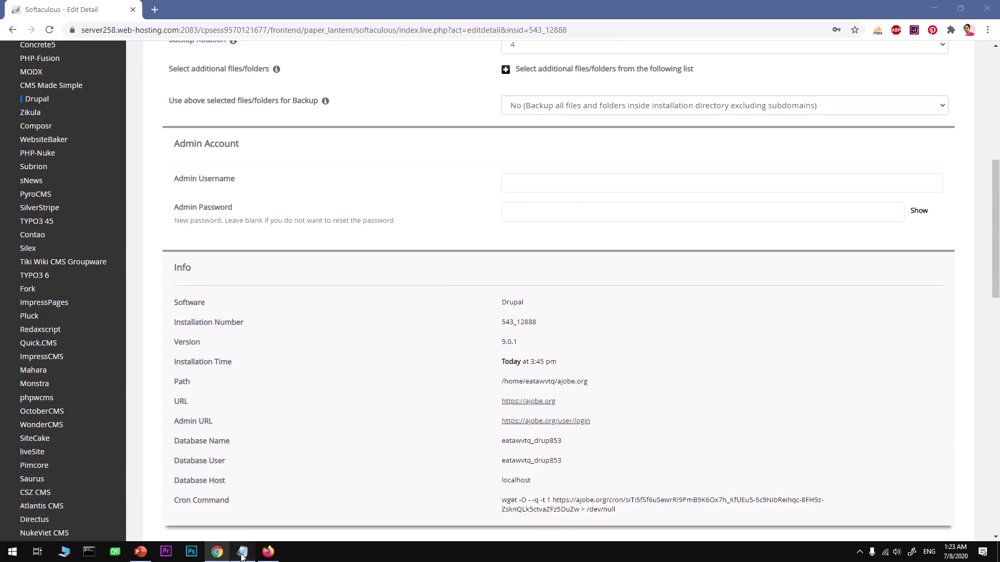
Step: Add the admin e-mail address on its own line beneath the admin username in the Notepad notes
key(Down)
key(Down)
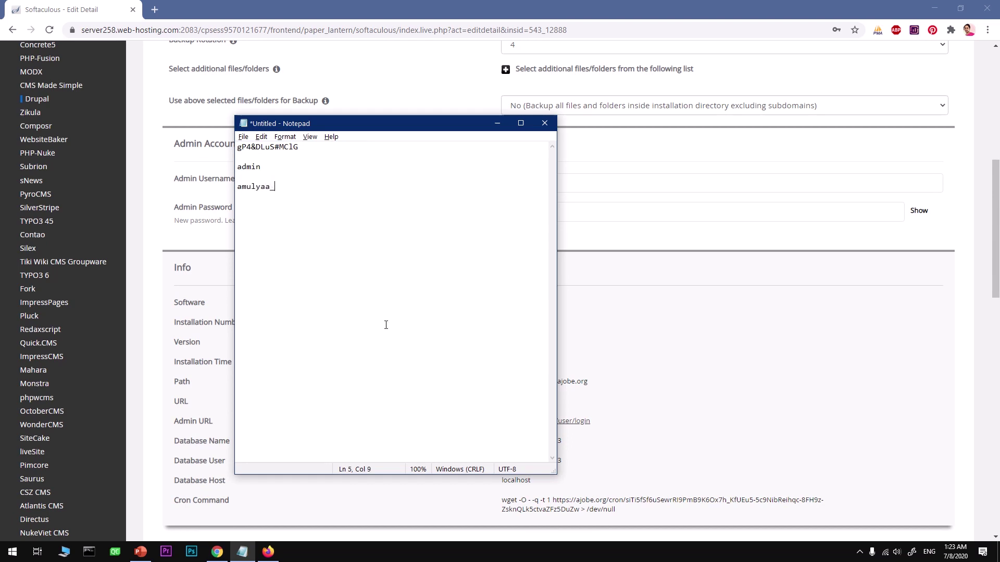
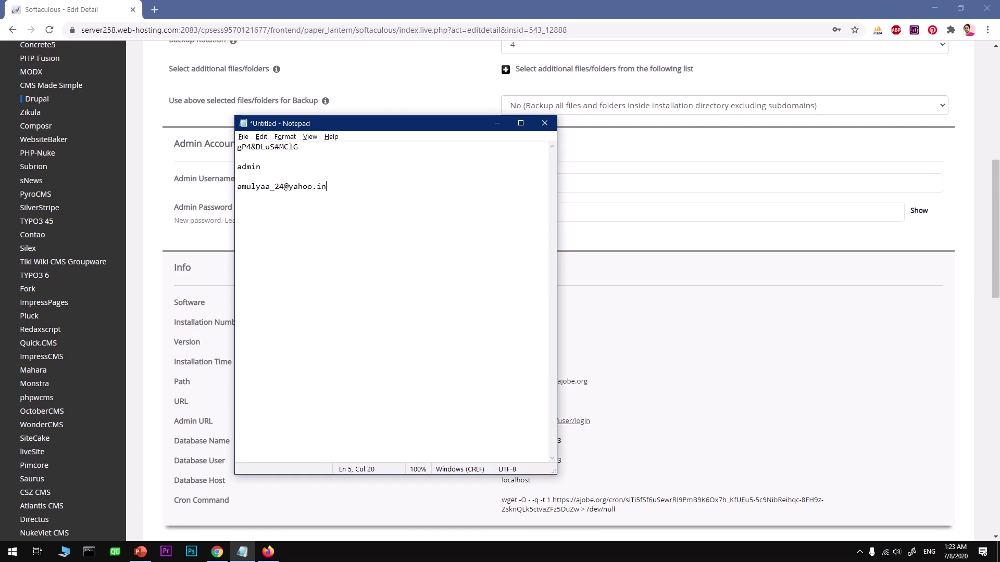